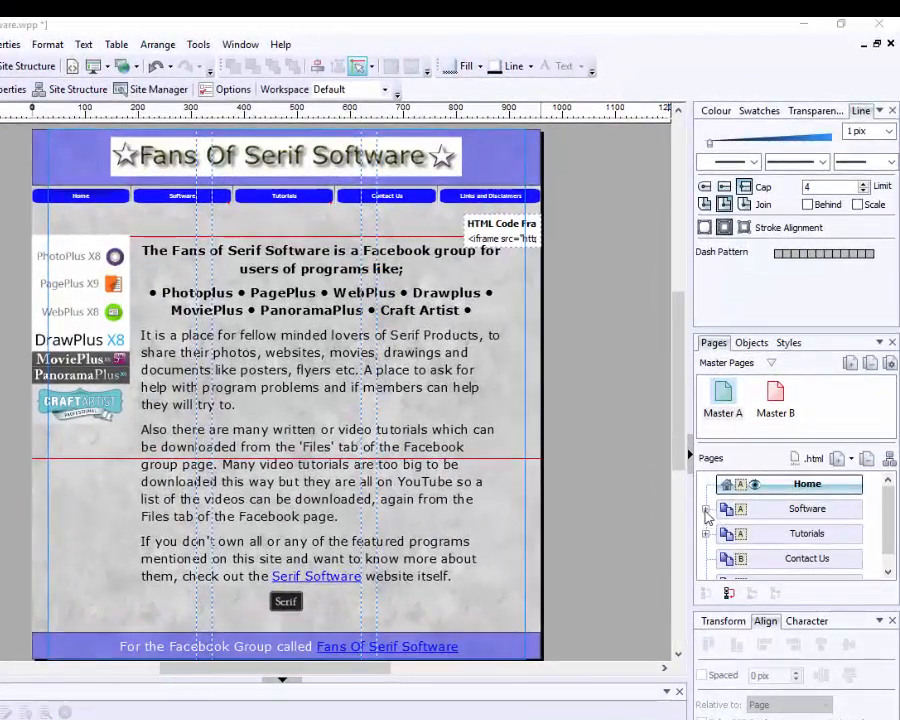
- Open the PhotoPlus page under Software and review its text columns and image area
click(706, 511)
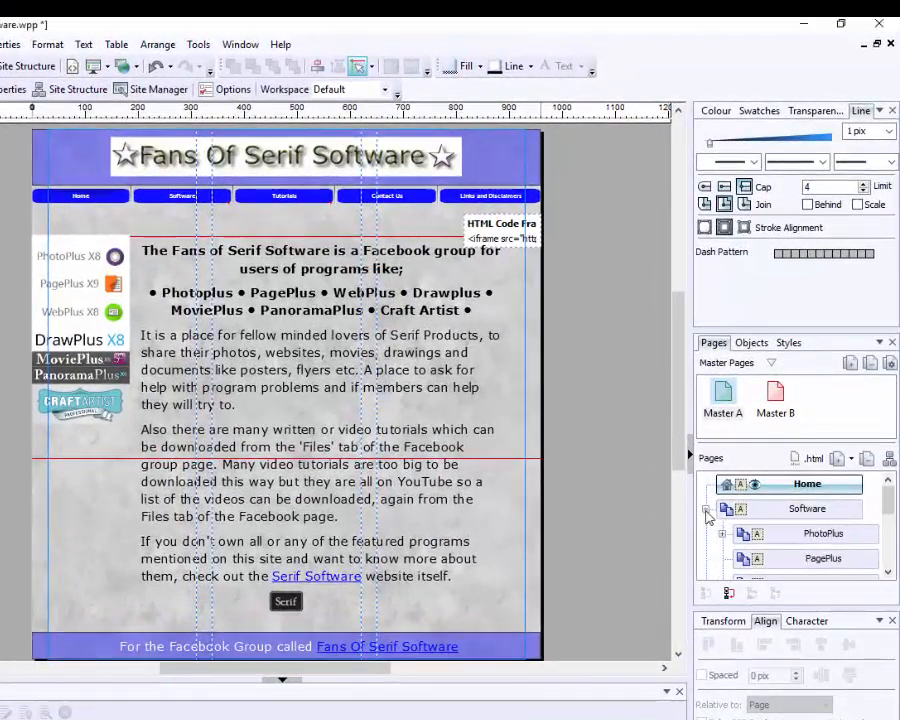
click(798, 538)
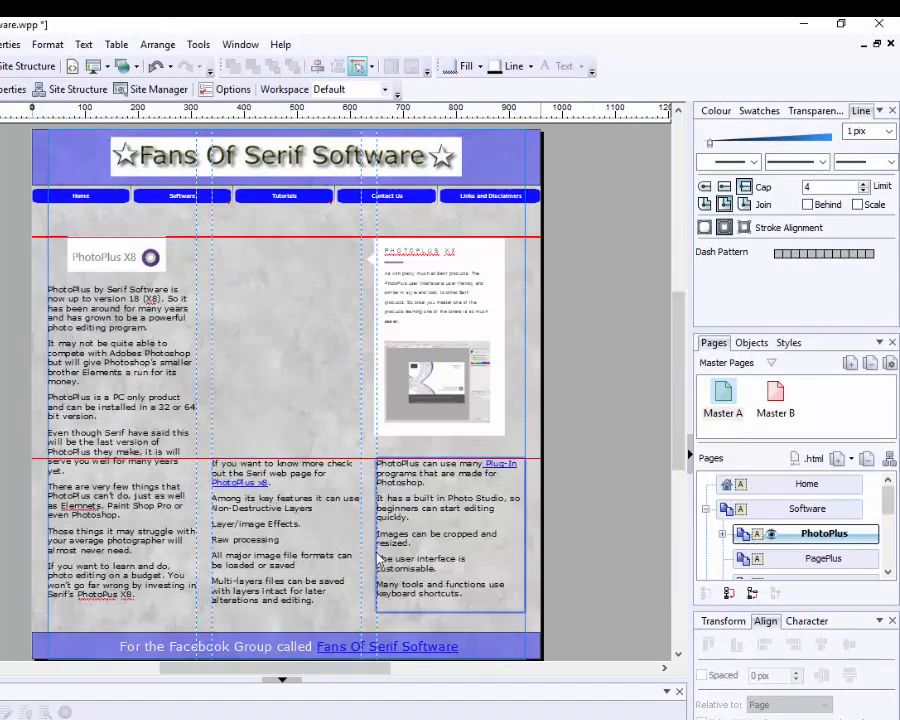
click(260, 496)
click(440, 515)
click(488, 365)
click(434, 306)
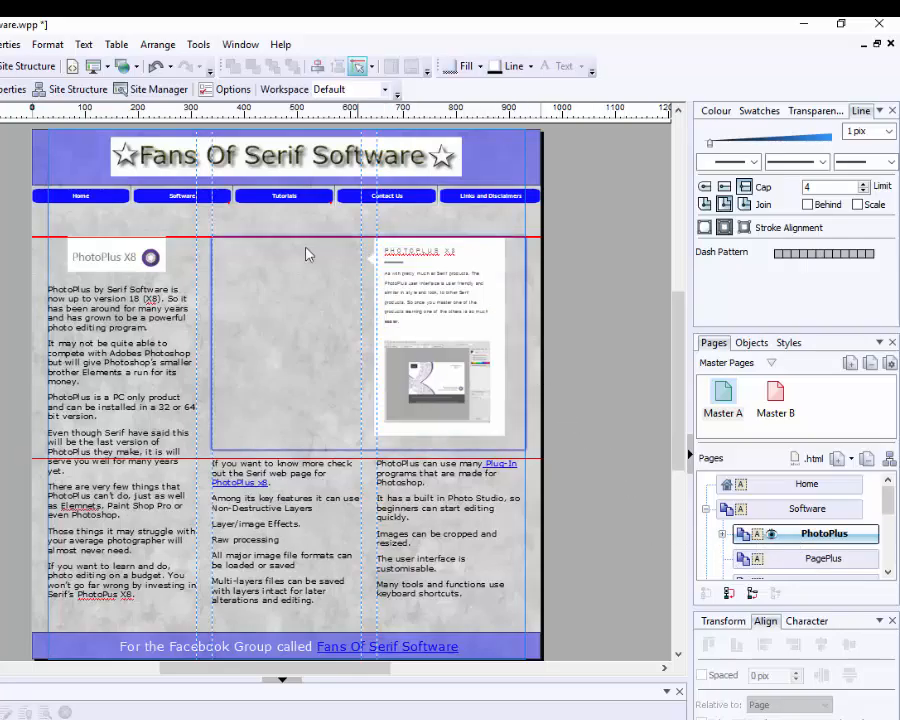
- Open the PagePlus, WebPlus and DrawPlus pages in turn to review their layout and content
click(822, 562)
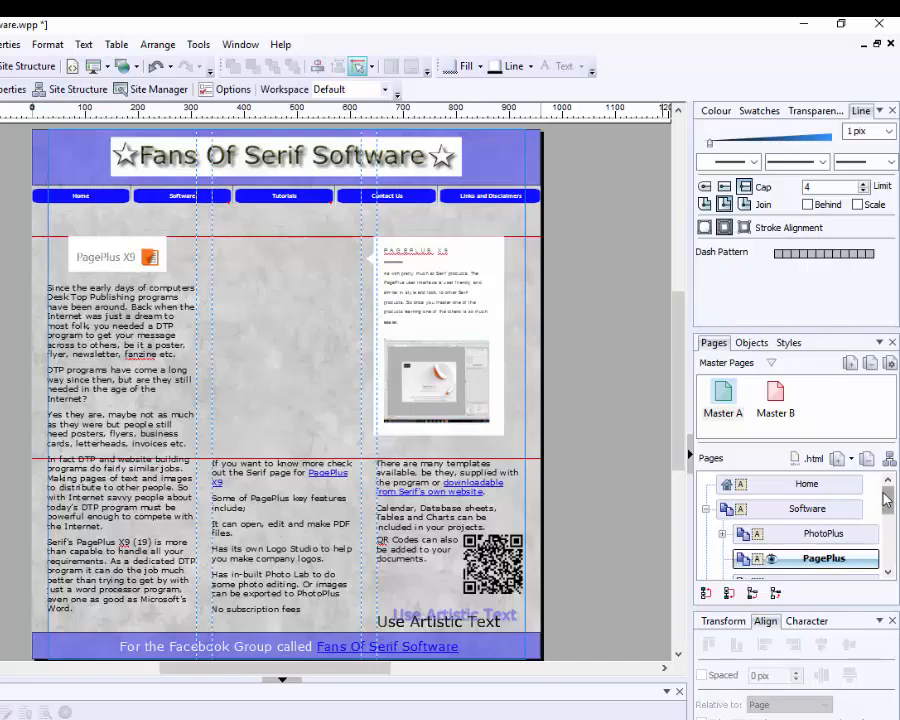
drag(891, 498, 893, 512)
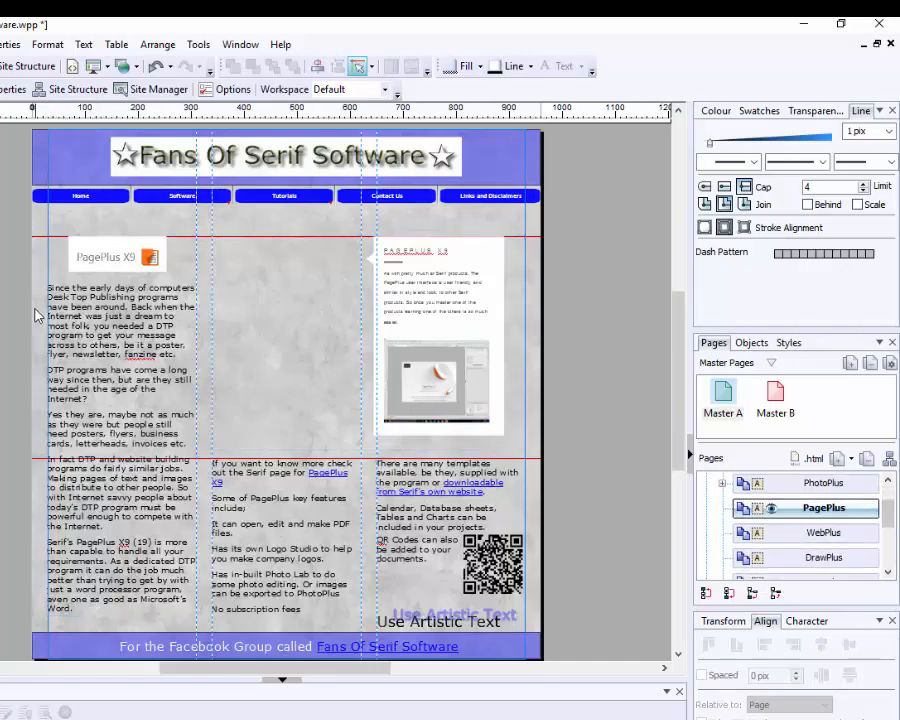
double_click(773, 533)
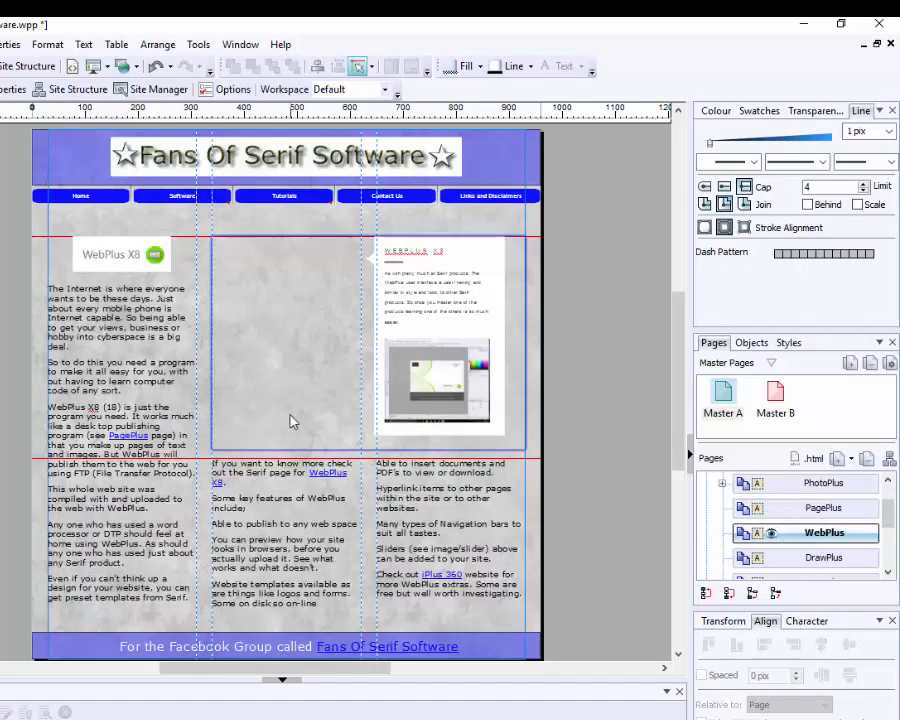
double_click(802, 558)
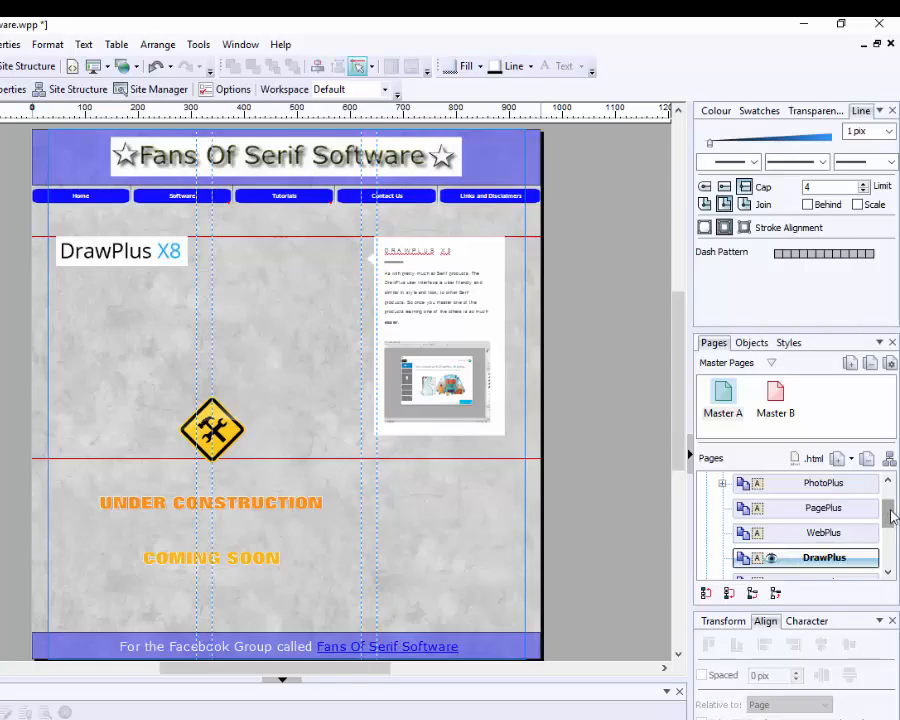
- Open the MoviePlus, PanaramaPlus and Craft Artist pages in turn to review their content
drag(892, 515, 892, 522)
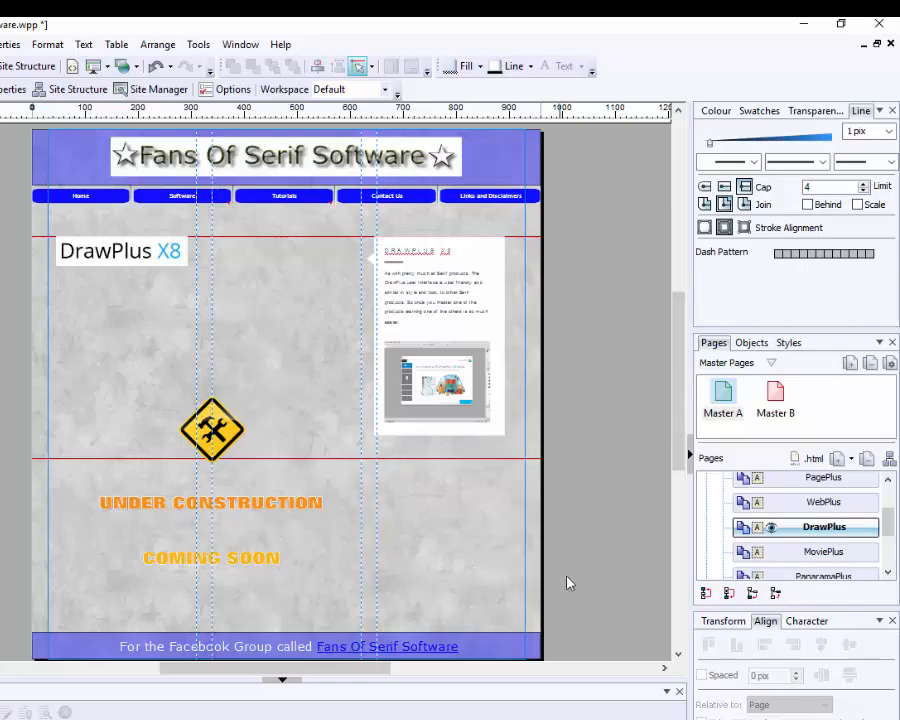
double_click(795, 553)
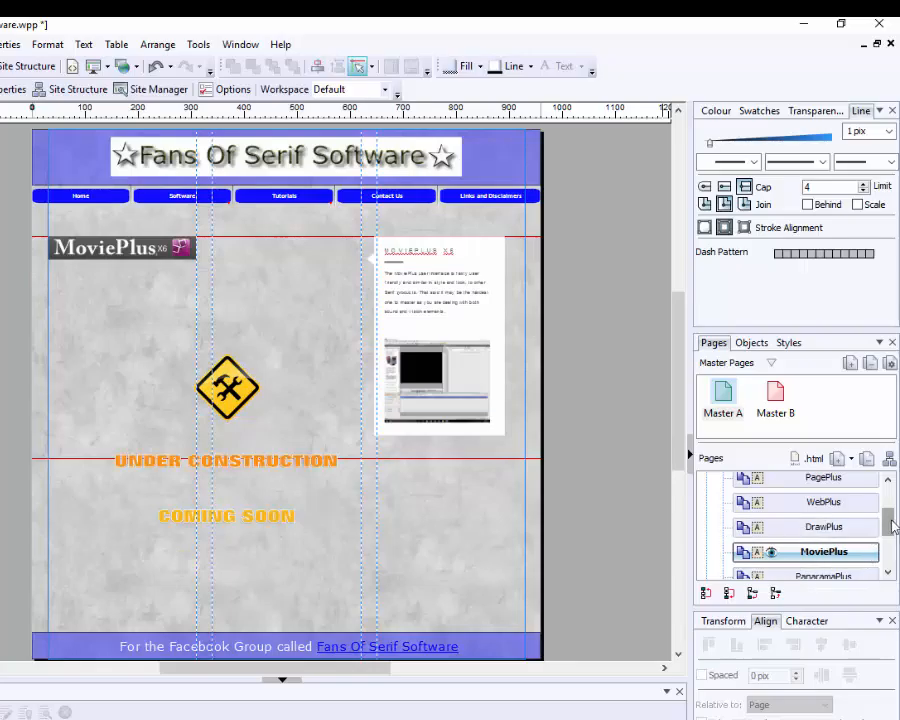
drag(893, 527, 896, 540)
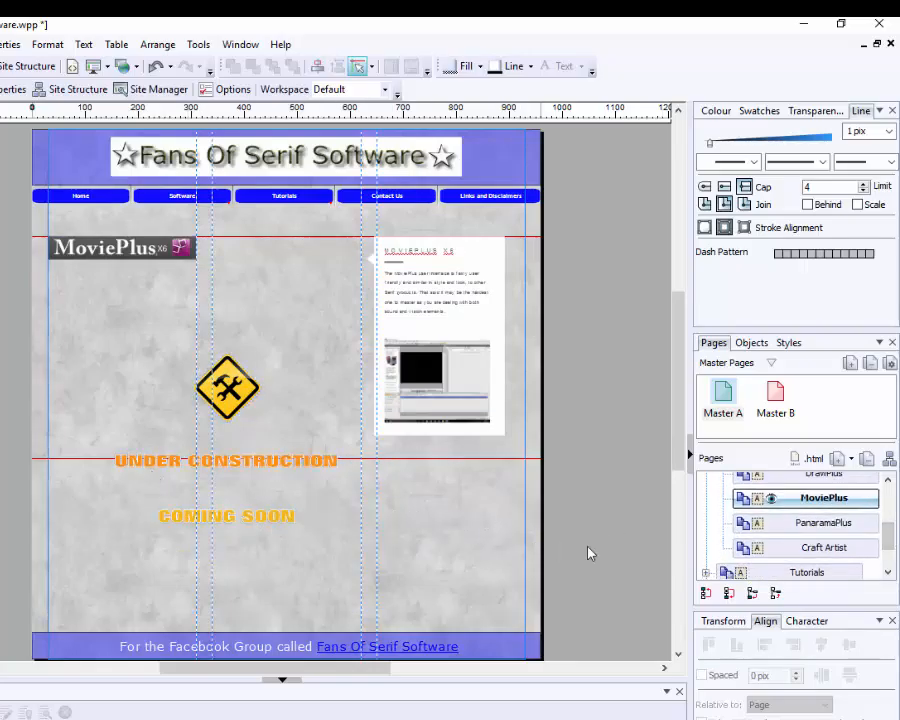
double_click(823, 526)
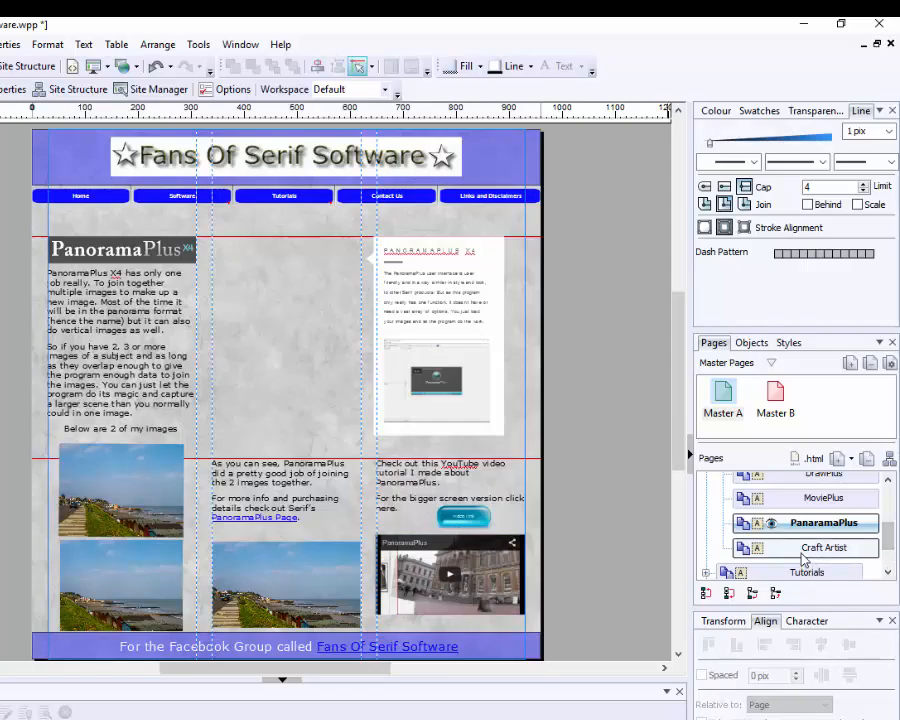
double_click(750, 555)
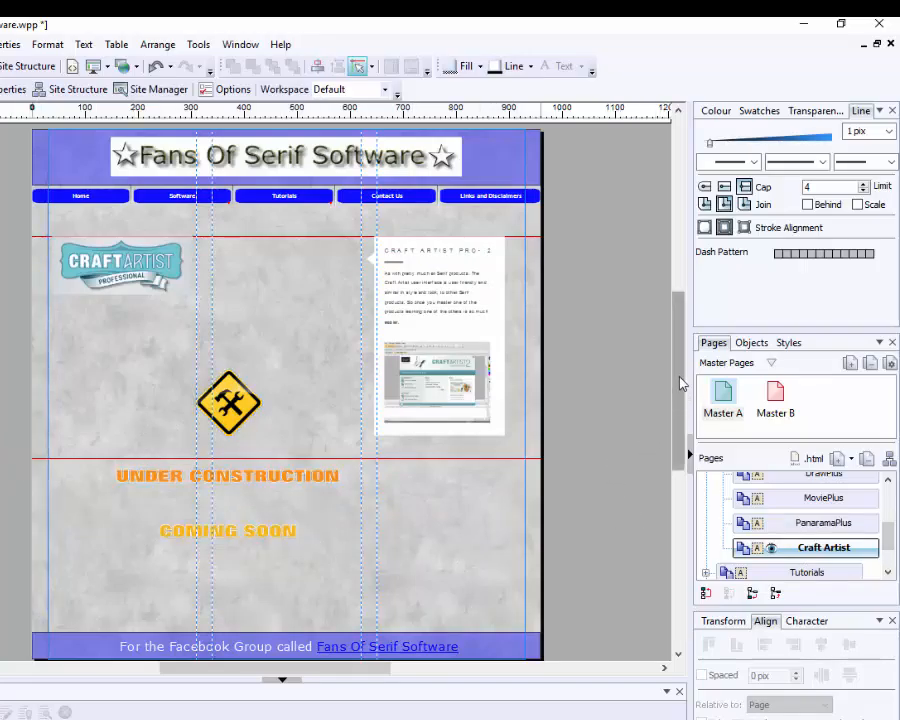
scroll(683, 385, down, 3)
scroll(690, 410, up, 3)
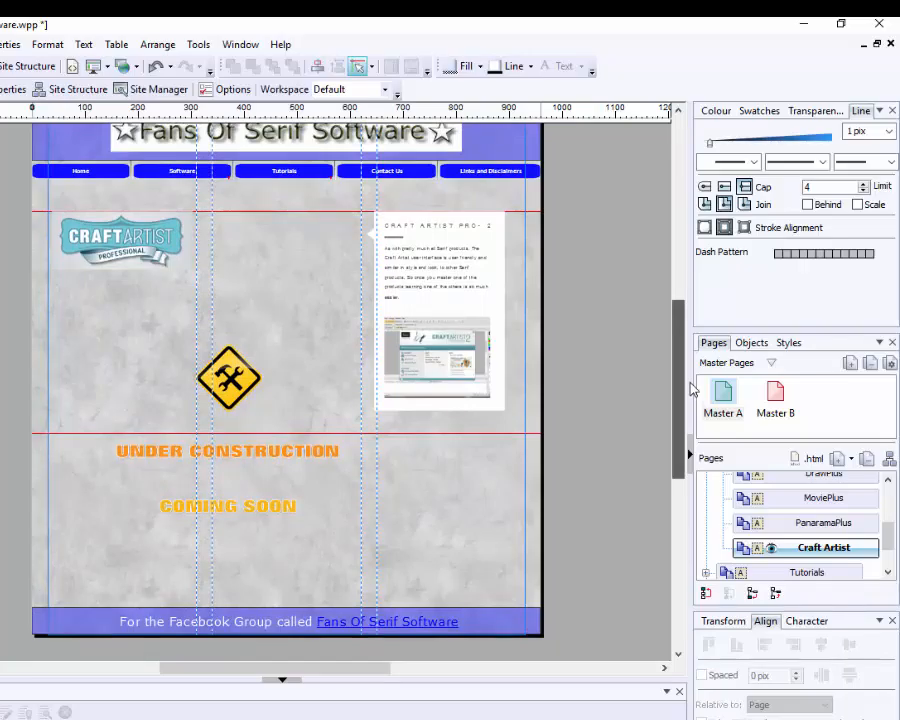
- Review the Tutorials page and its Written and Videos subpages
drag(889, 532, 897, 553)
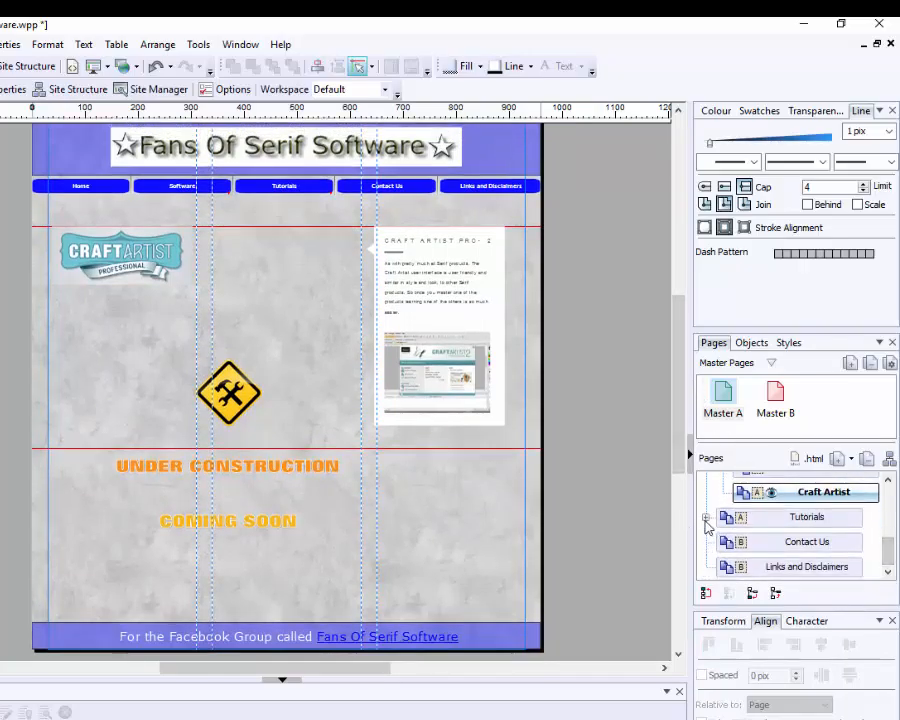
click(796, 518)
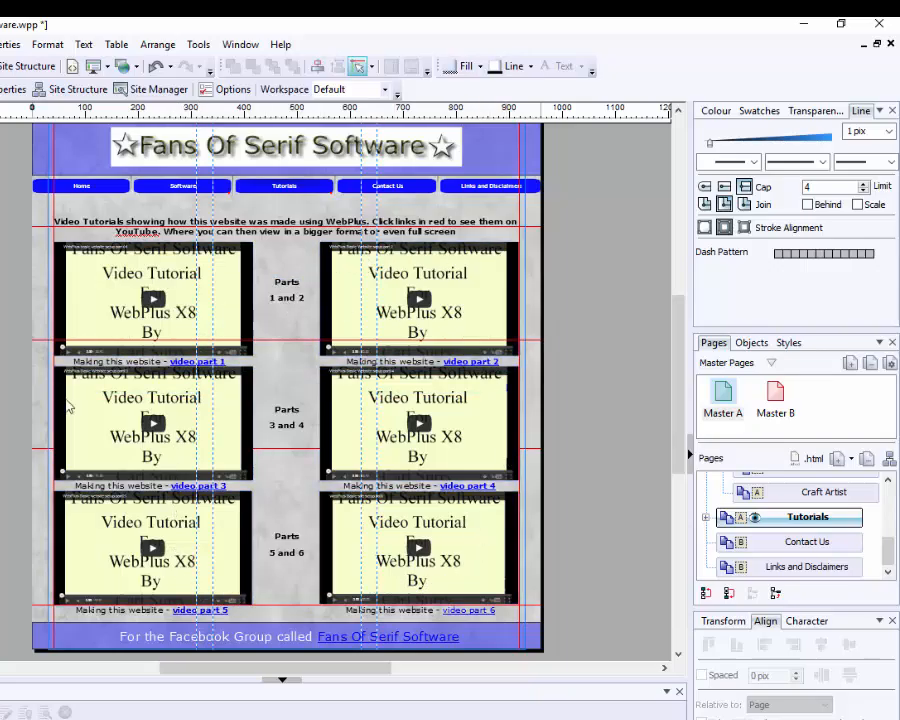
click(706, 518)
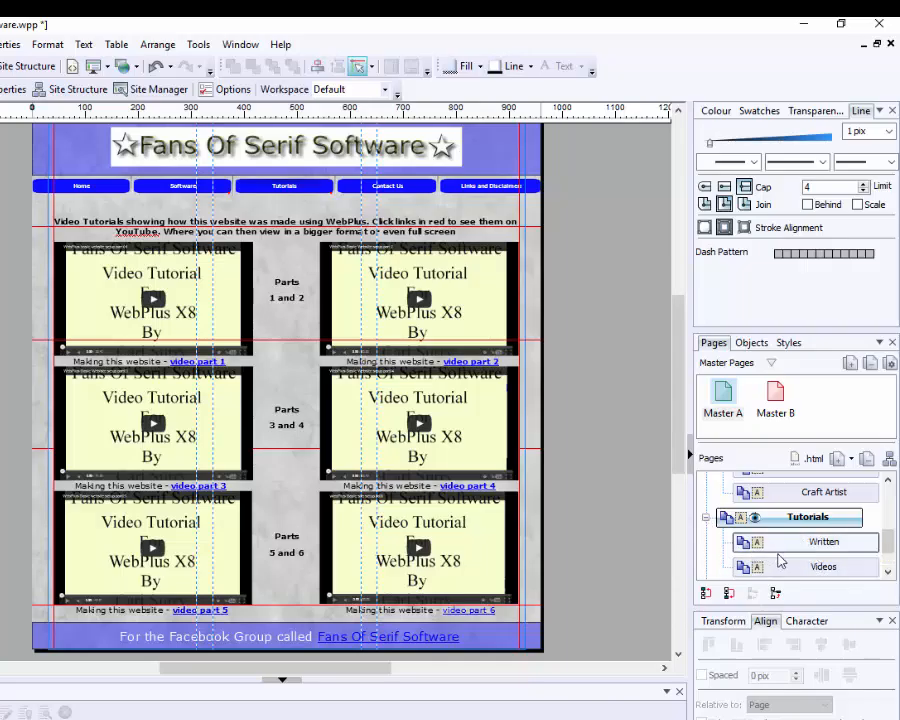
click(812, 542)
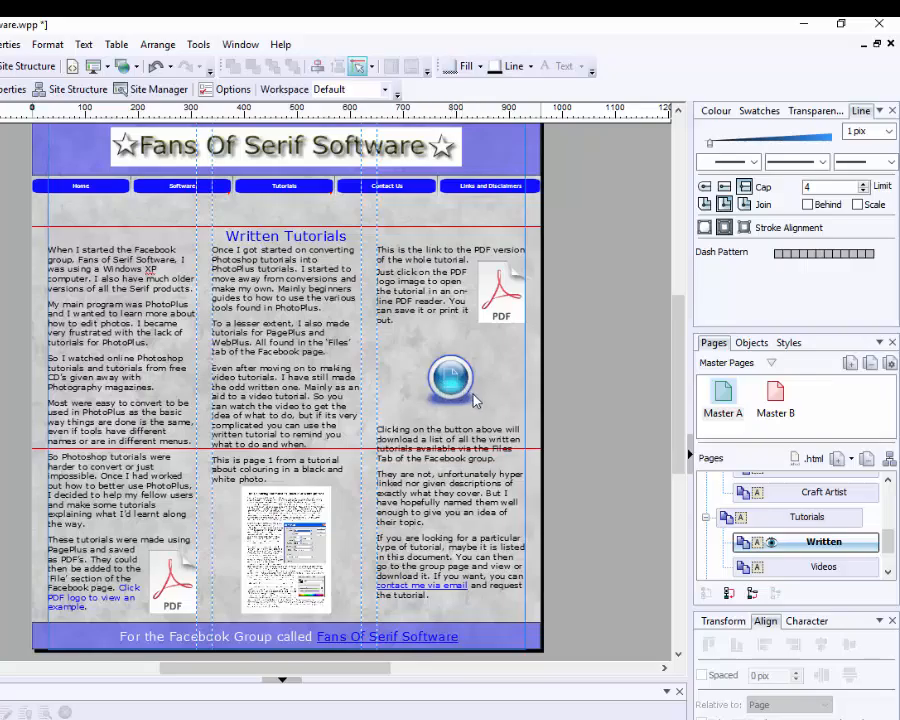
click(887, 573)
click(815, 527)
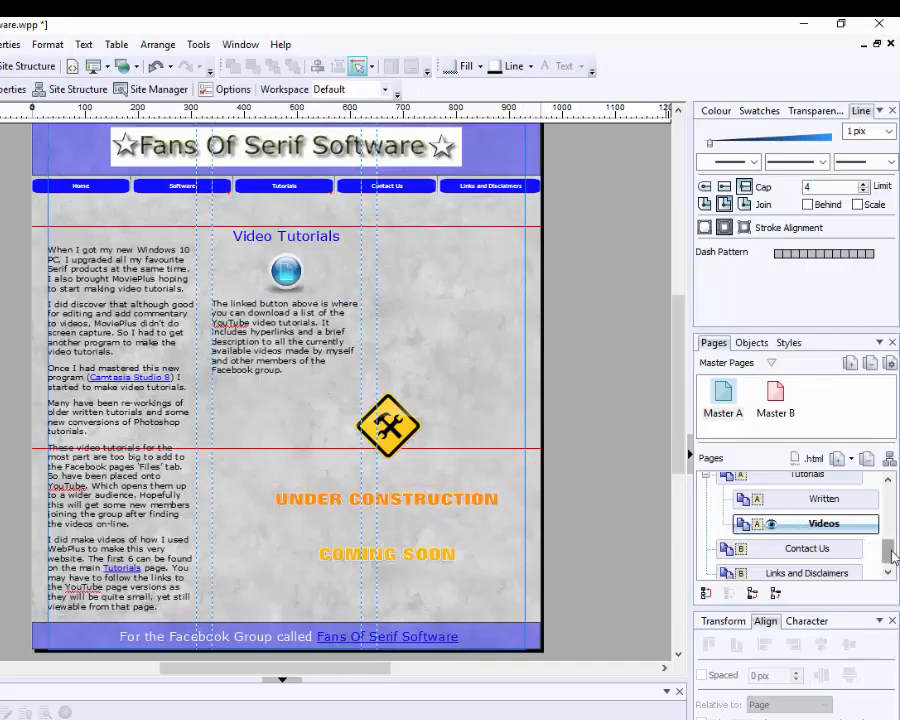
- Review the Links and Disclaimers page, plus the PDF tutorial request and enquiry form on the Contact Us page
drag(893, 557, 893, 567)
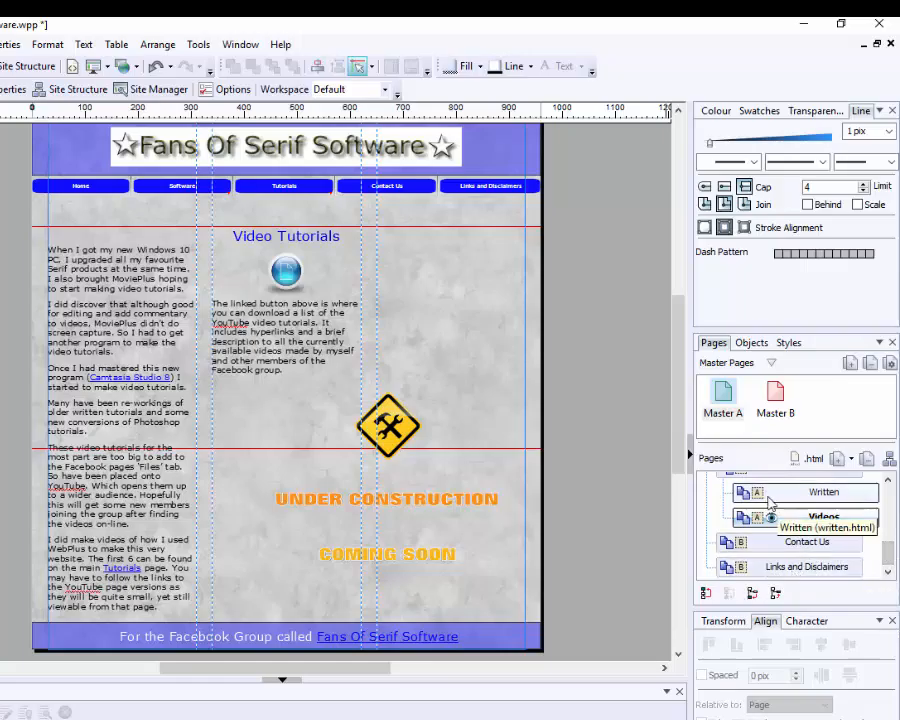
click(783, 567)
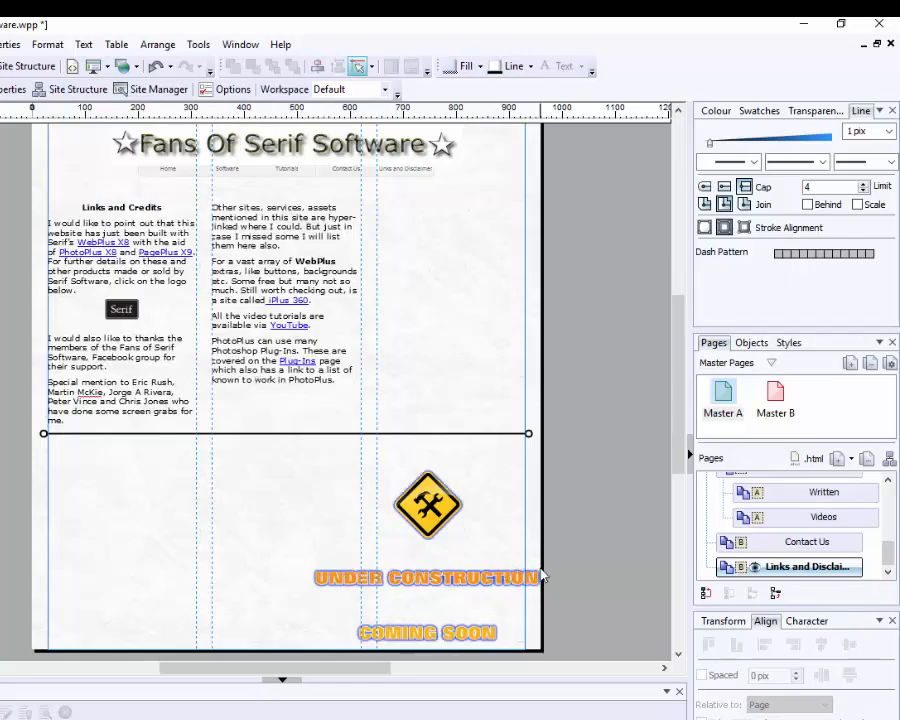
double_click(783, 545)
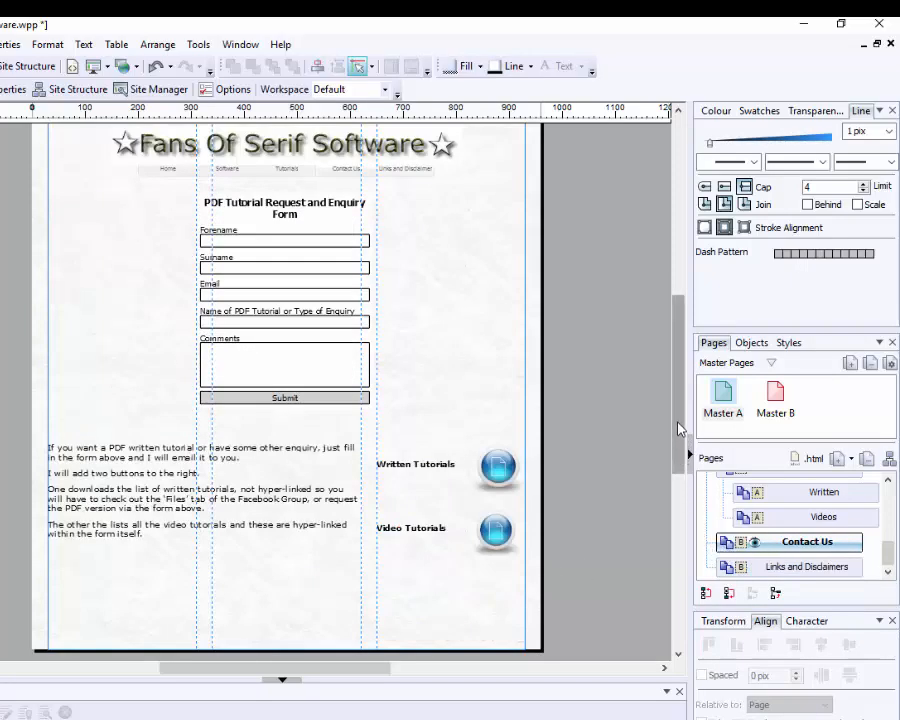
mouse_move(678, 428)
mouse_down()
mouse_move(676, 400)
mouse_move(680, 422)
mouse_up()
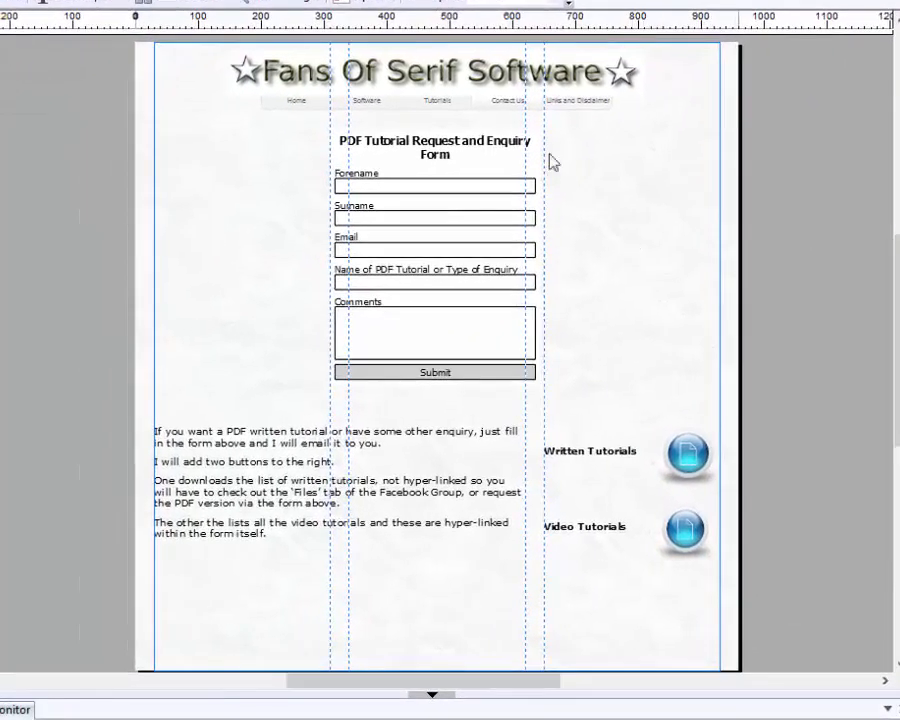
click(341, 215)
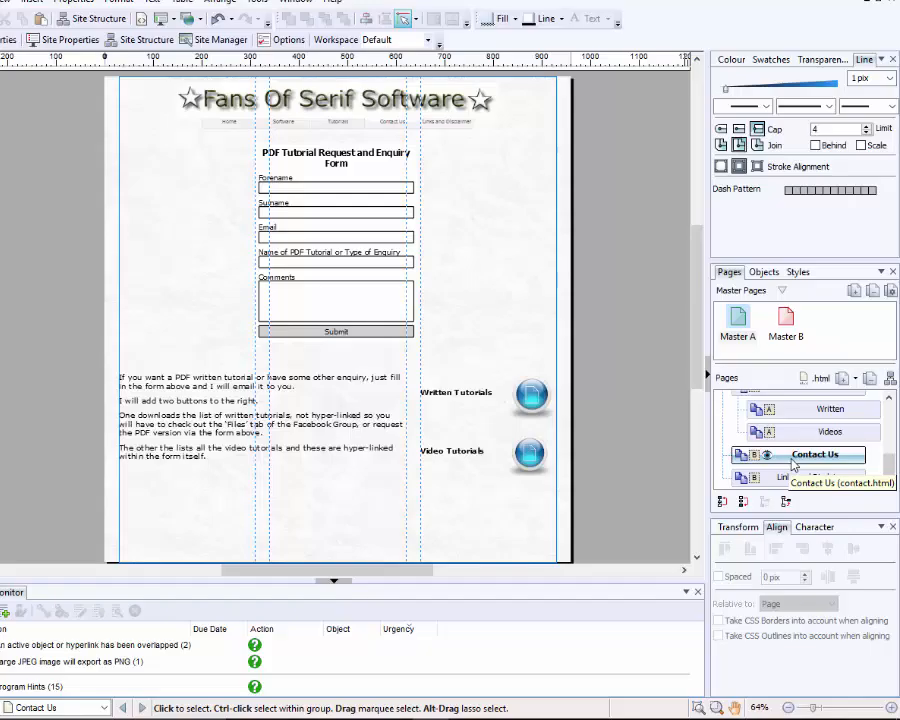
- Add a new page after Contact Us, keeping the default page properties
click(845, 379)
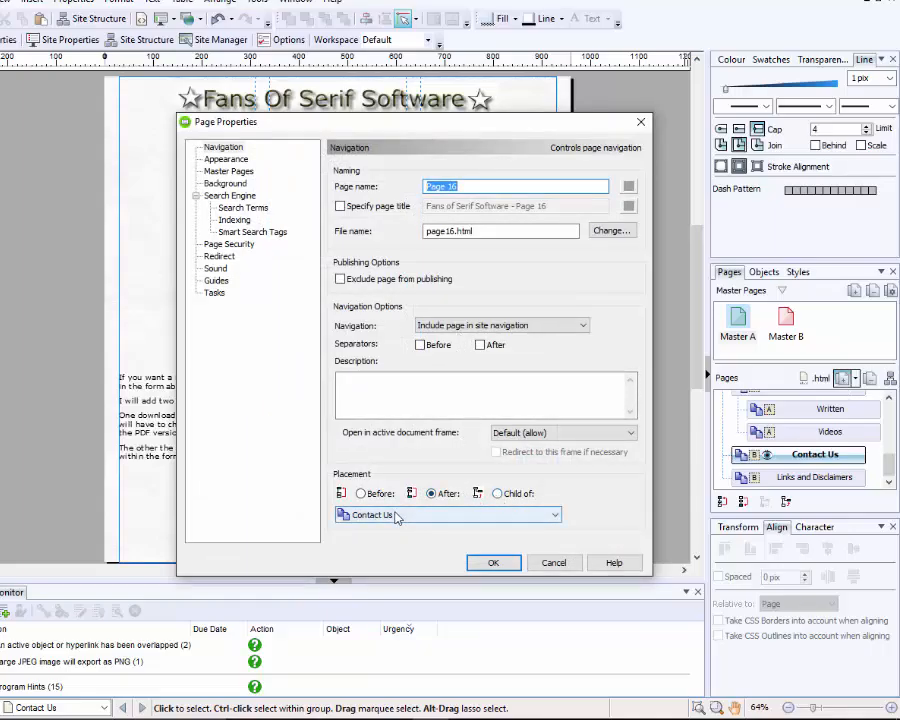
click(509, 567)
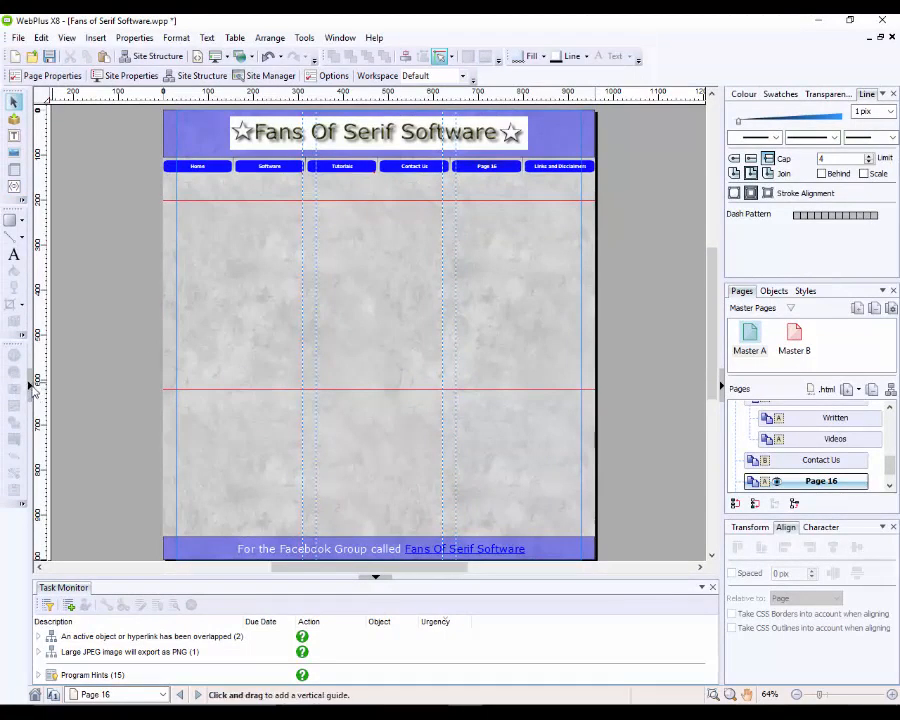
- Examine the form templates and form themes in the Asset Browser's Forms pack
click(30, 388)
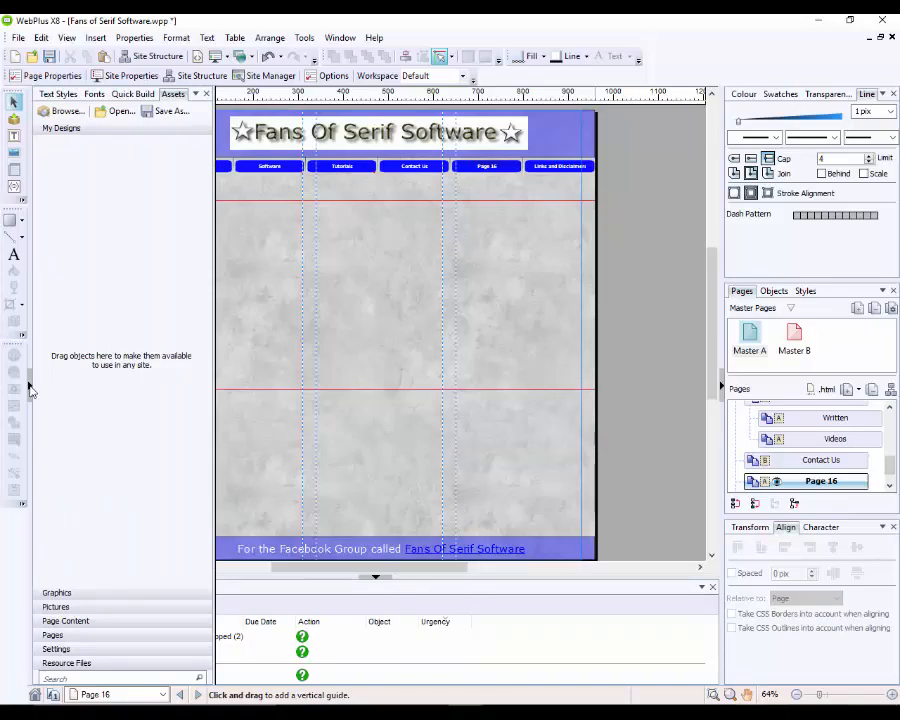
click(62, 111)
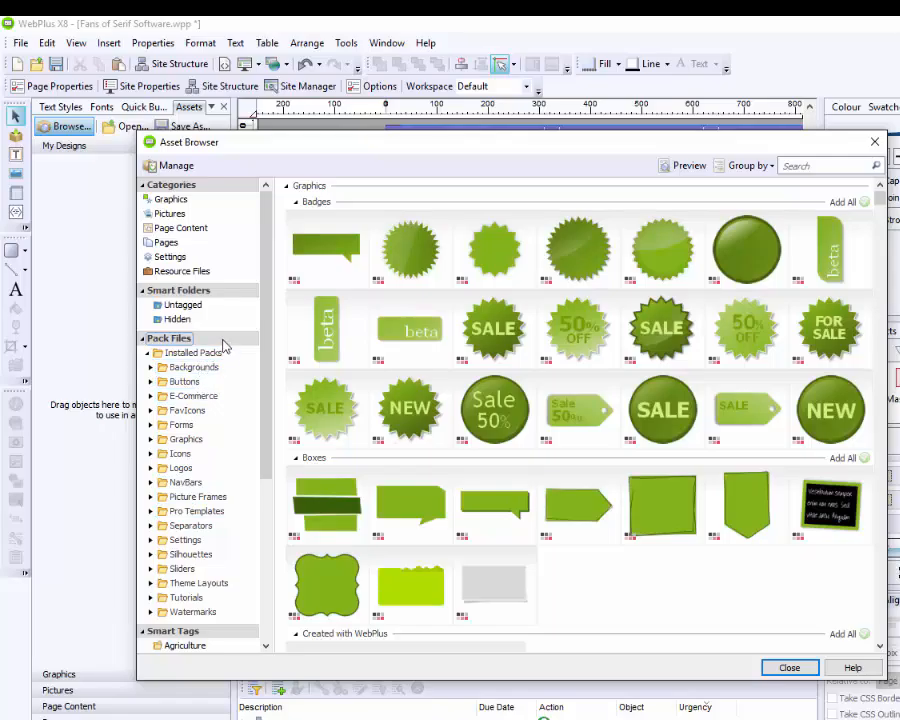
drag(263, 307, 279, 357)
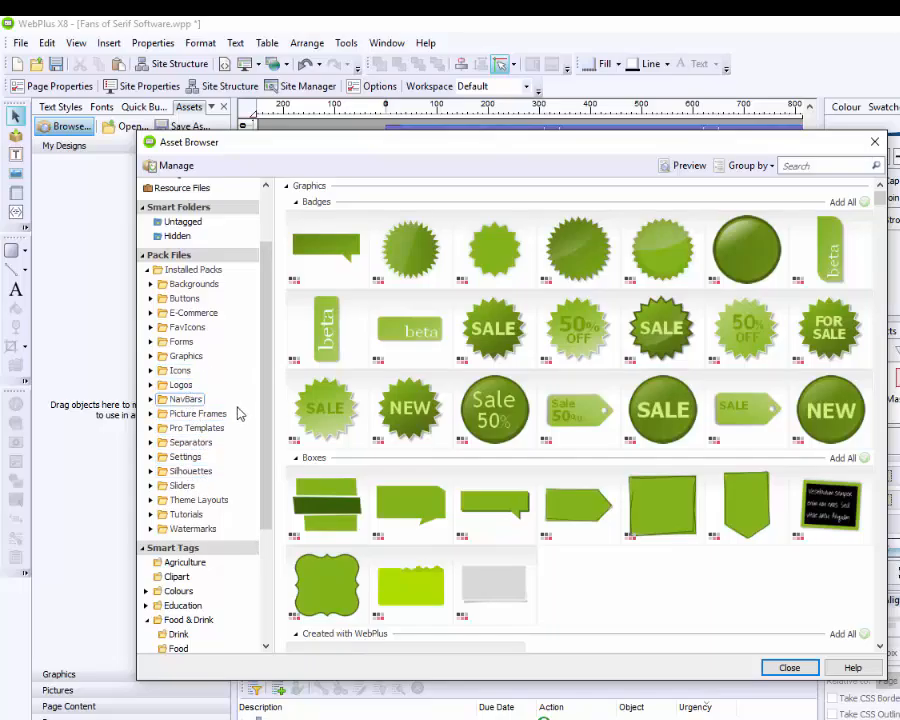
click(181, 342)
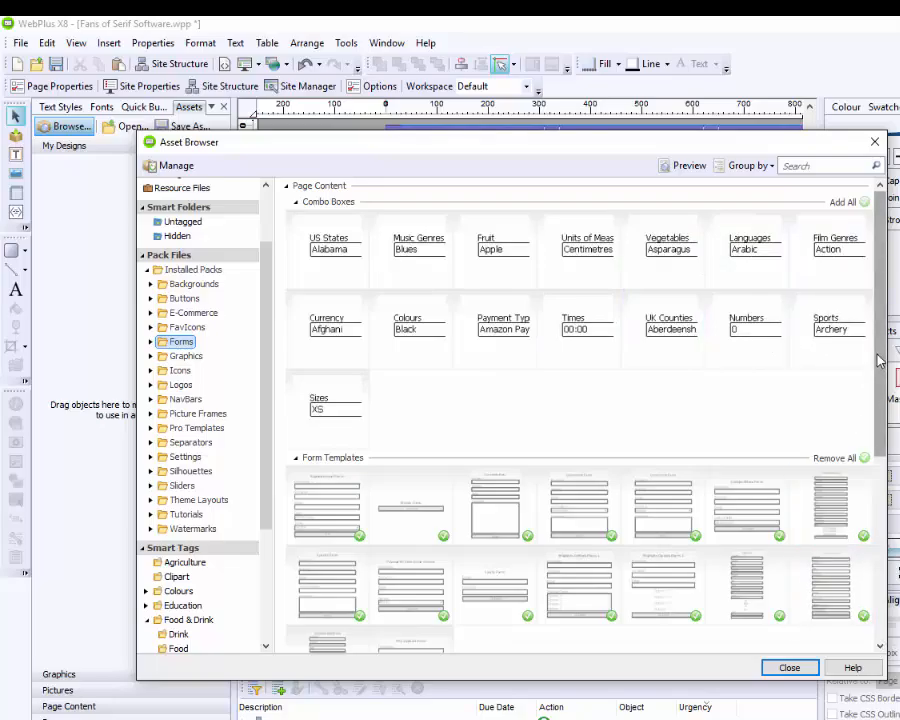
drag(883, 355, 894, 448)
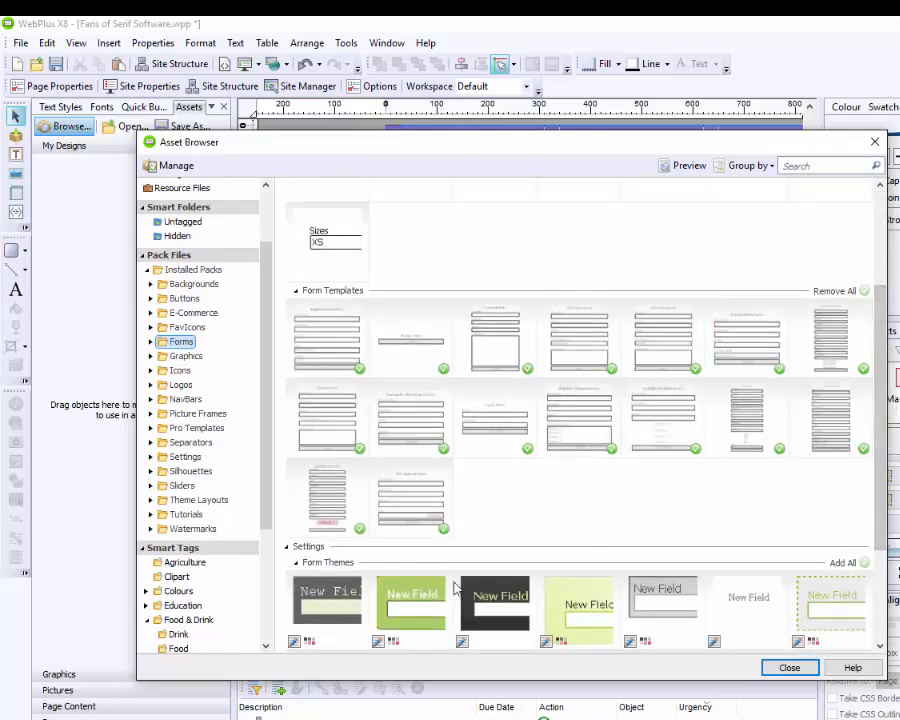
drag(882, 424, 891, 512)
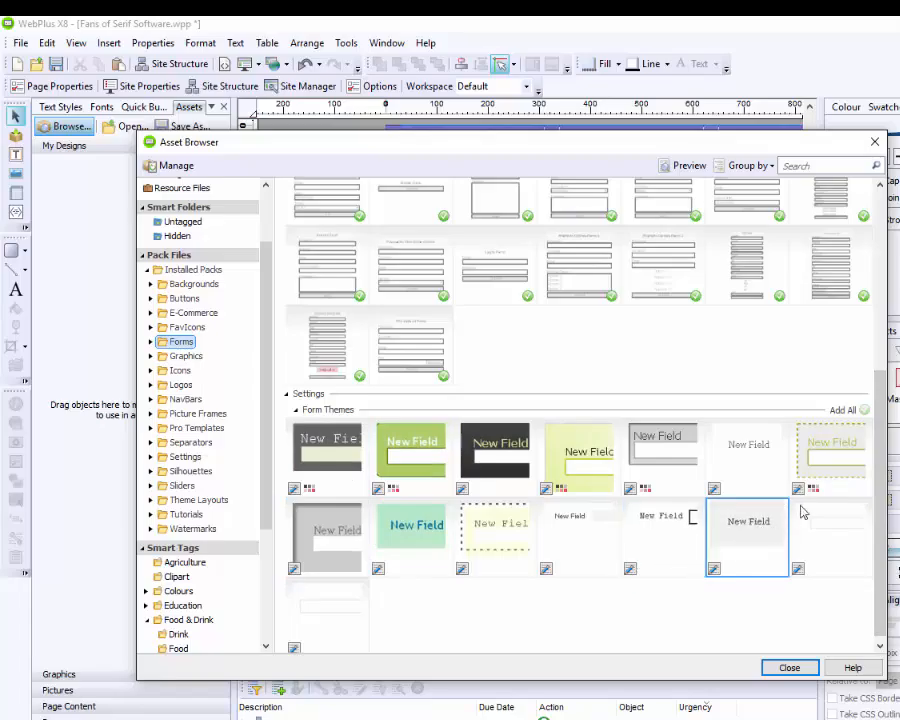
scroll(805, 380, up, 5)
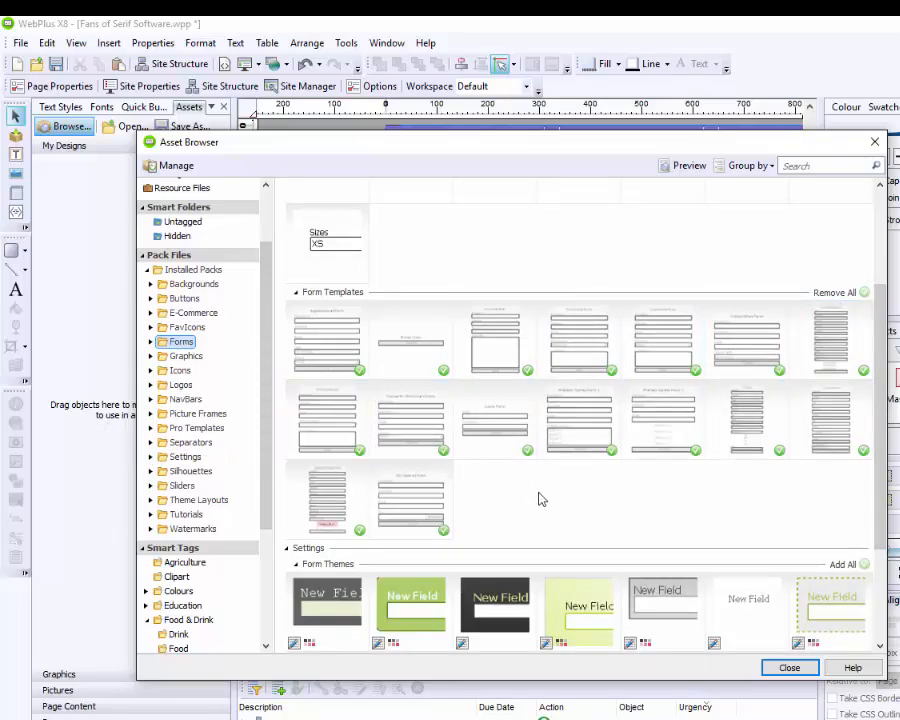
click(790, 667)
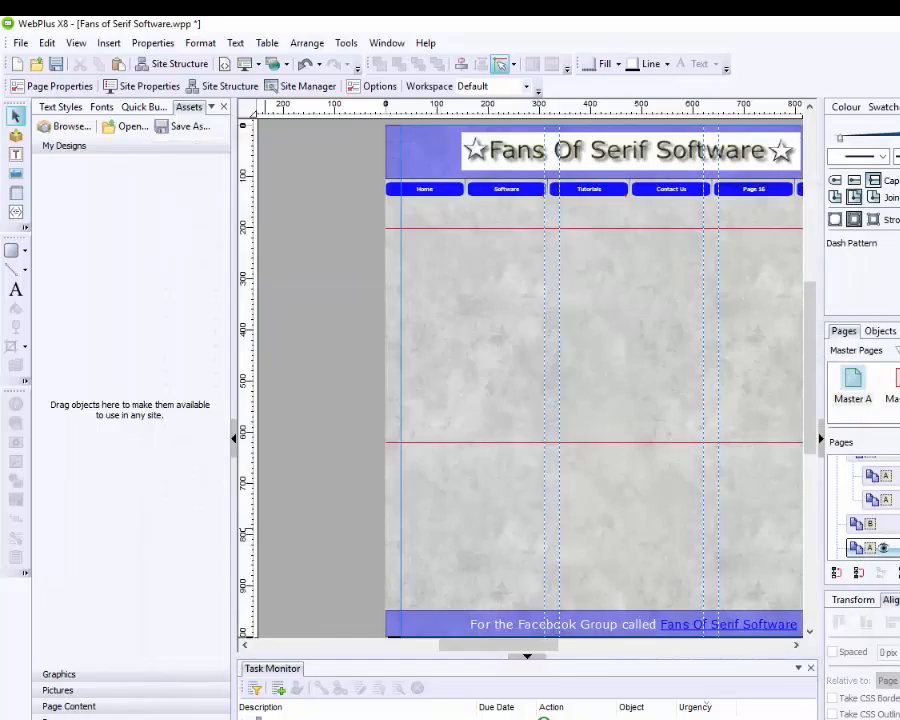
- Place the Comments 1 form from the Page Content assets in the middle of Page 16
scroll(228, 430, down, 1)
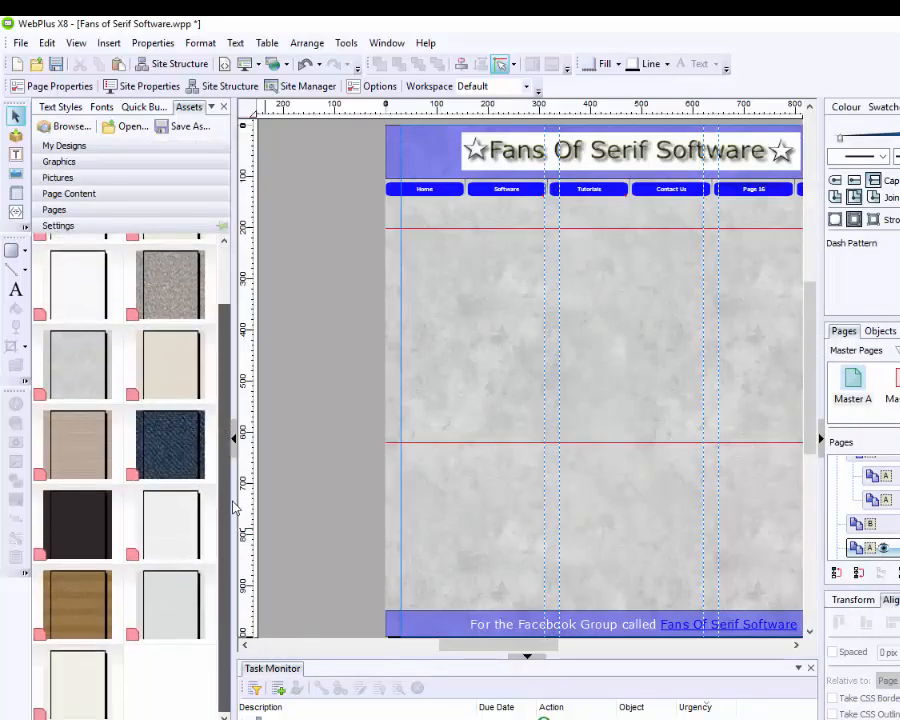
drag(233, 501, 226, 385)
click(106, 215)
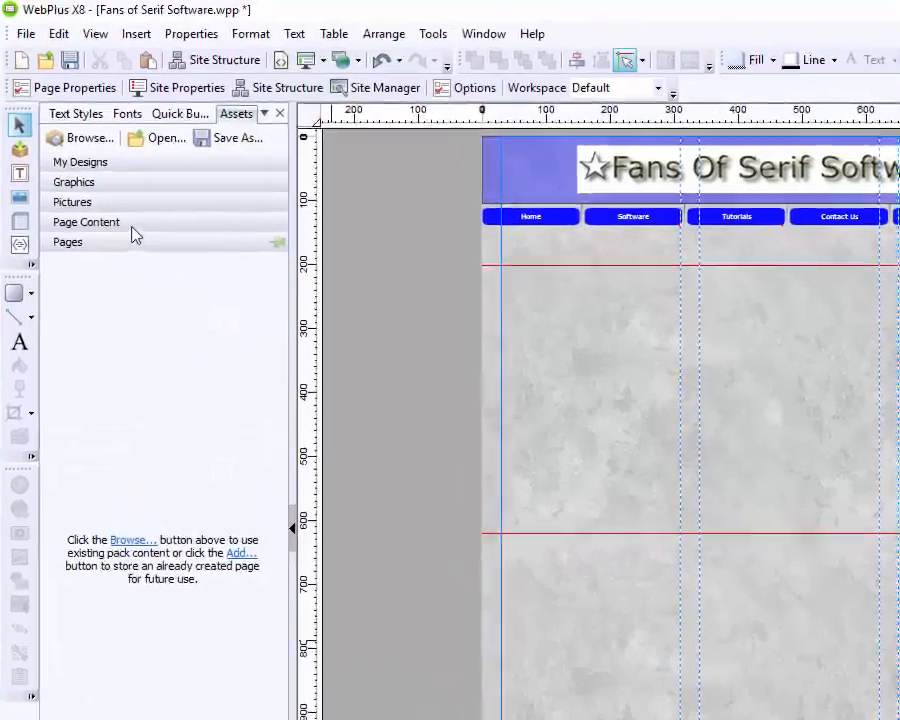
click(104, 196)
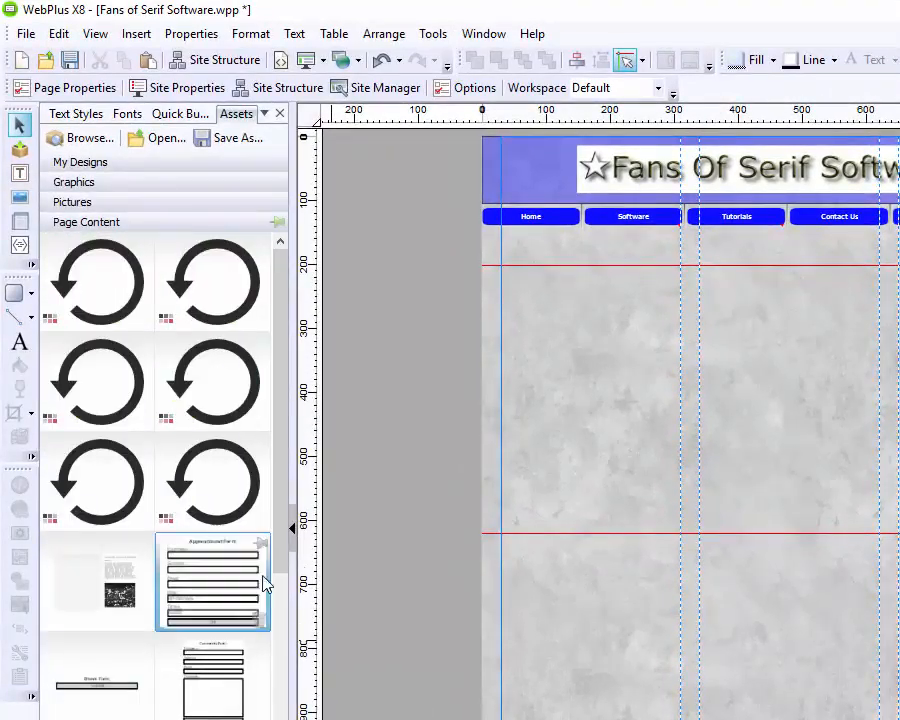
drag(282, 389, 299, 543)
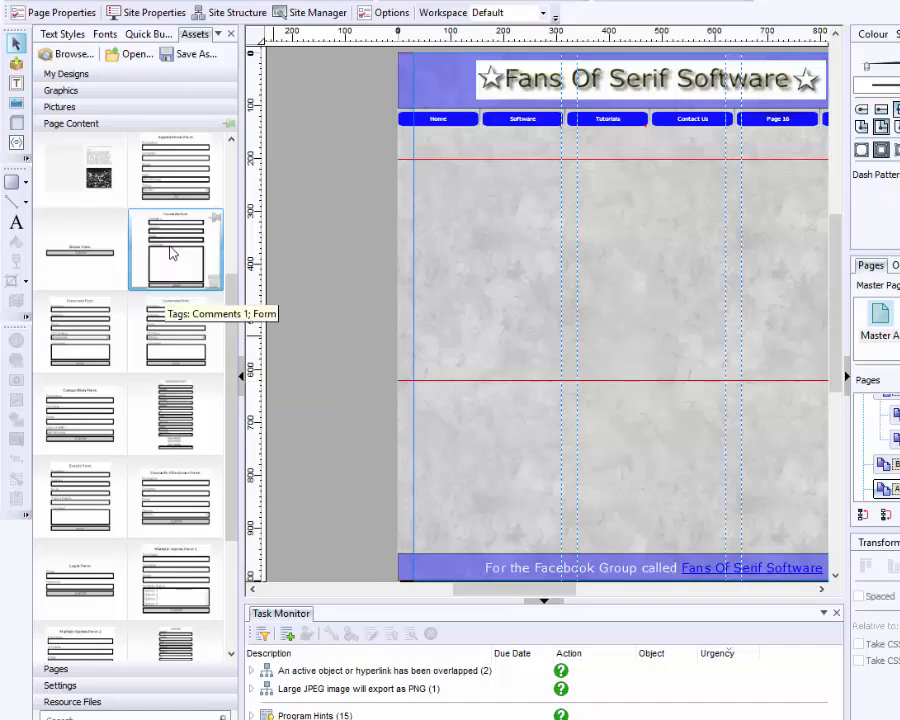
drag(172, 254, 676, 326)
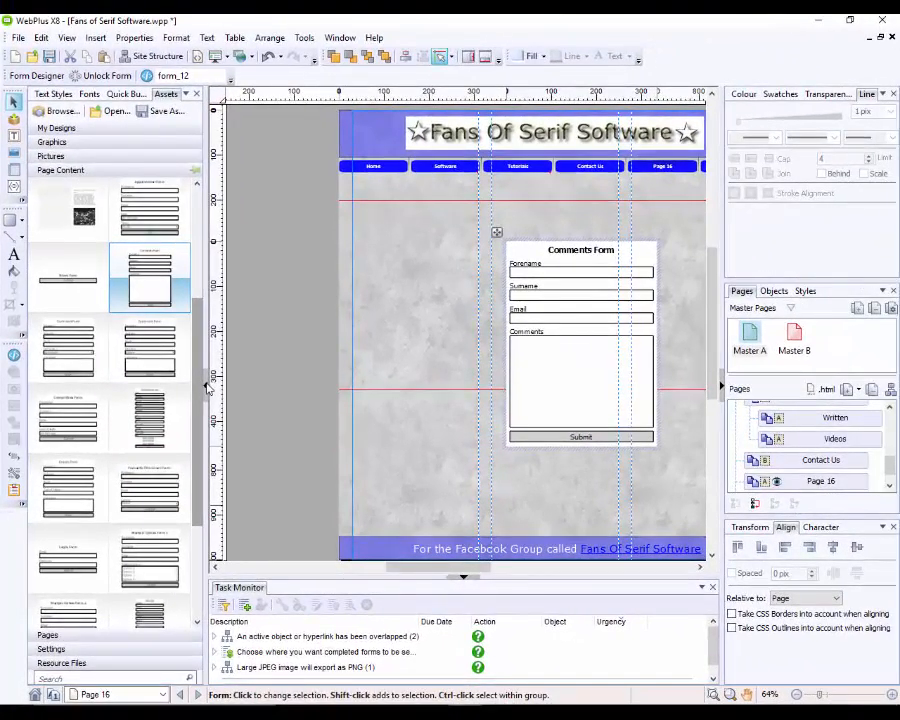
- Collapse the assets area and move the comments form to the central column, just below the upper red guide
click(206, 386)
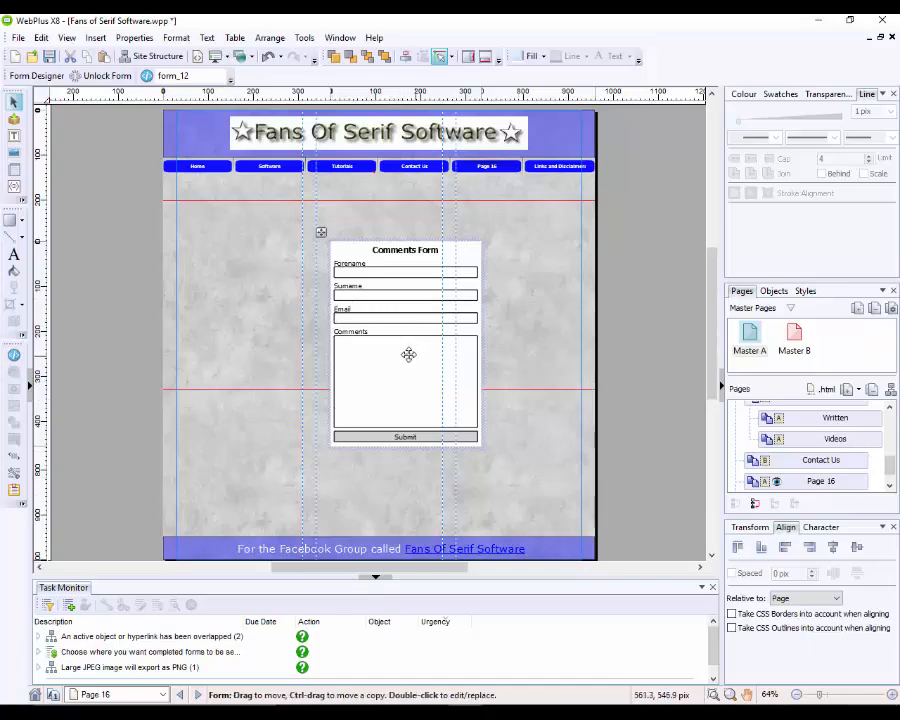
drag(409, 354, 391, 341)
click(361, 482)
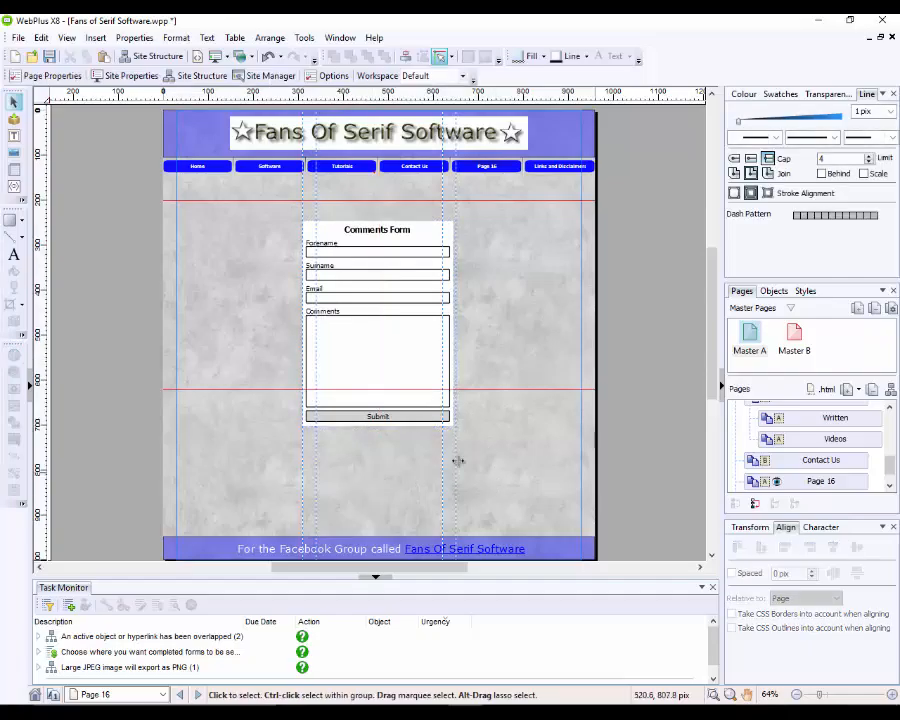
- Preview the page with the comments form in Microsoft Edge and close the preview
click(19, 38)
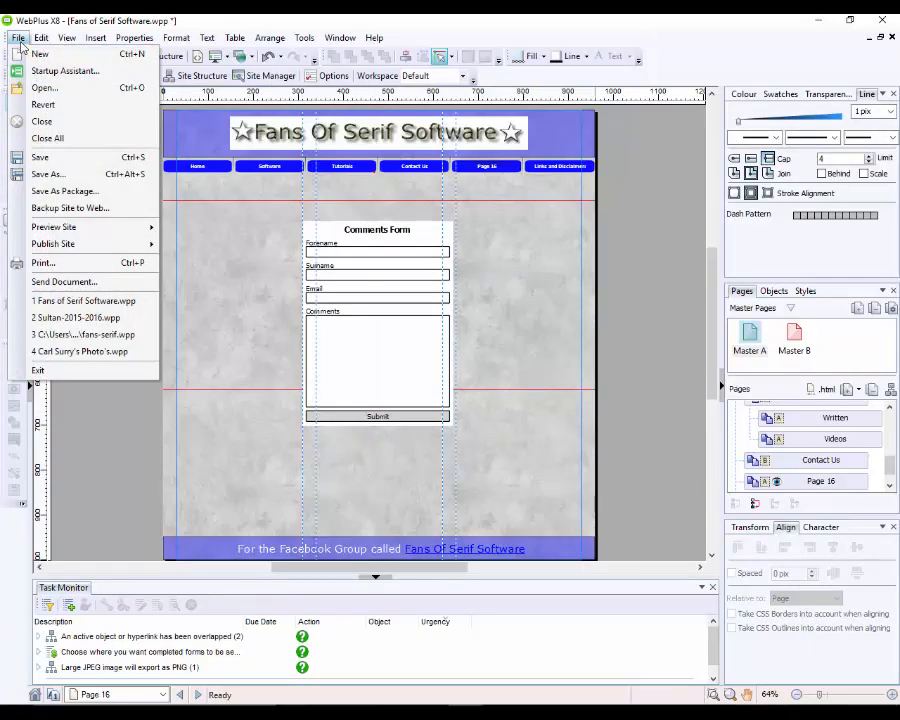
mouse_move(133, 229)
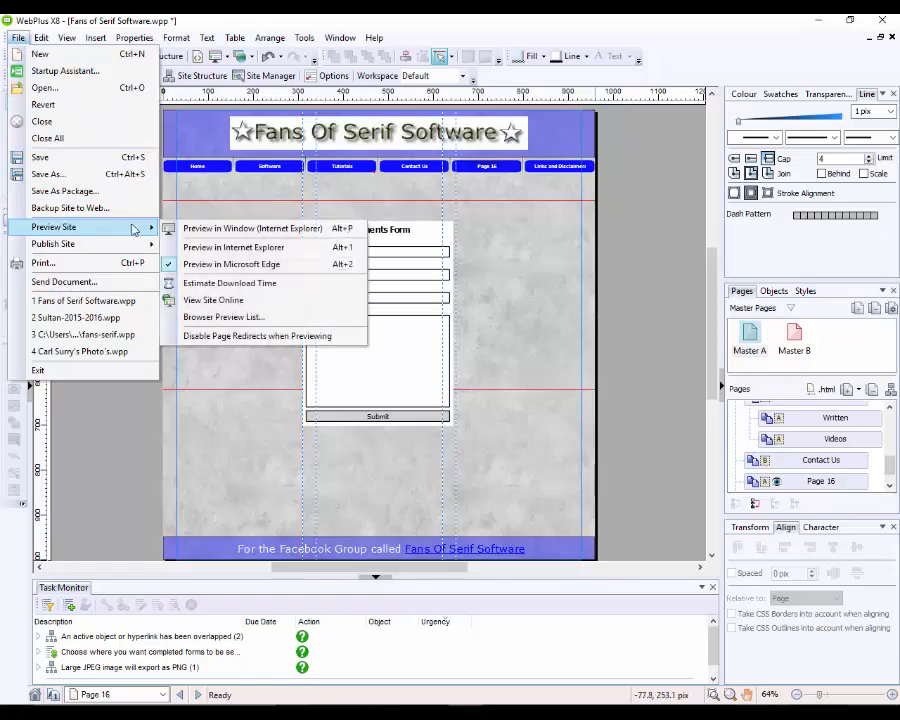
click(216, 264)
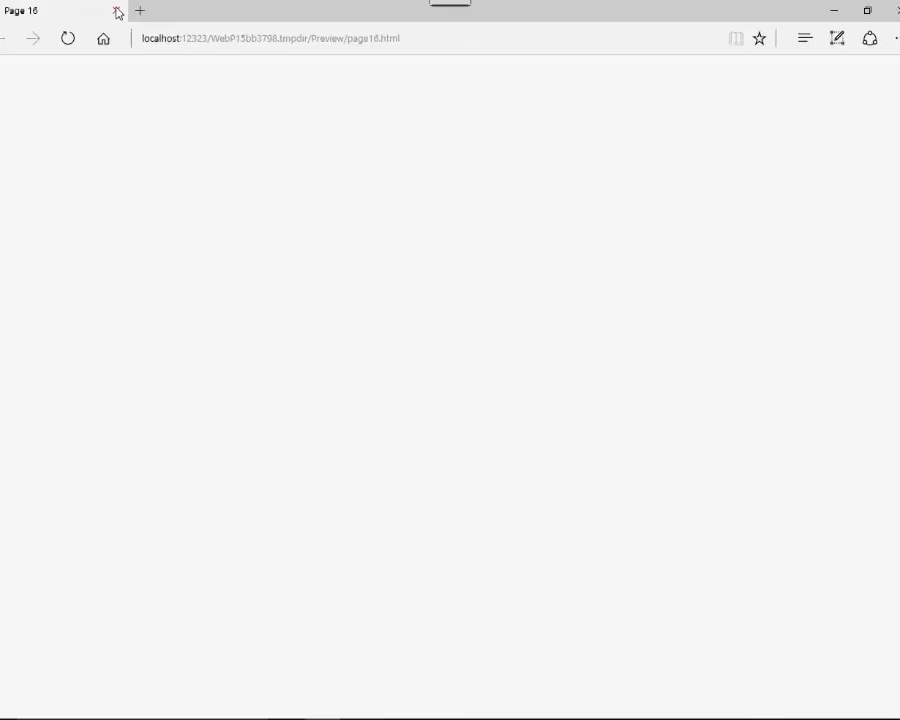
click(117, 12)
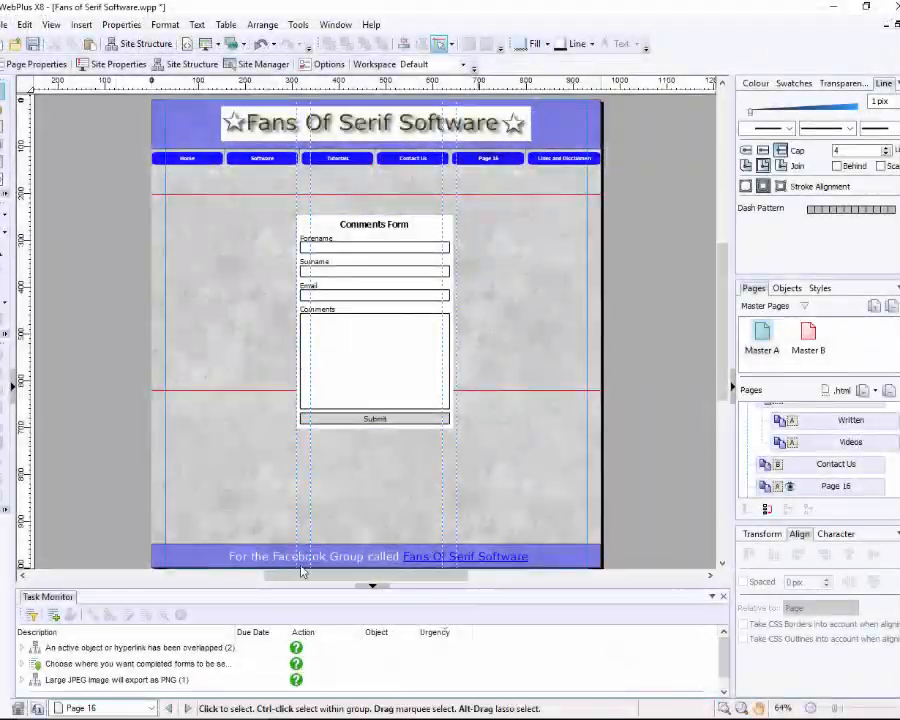
click(376, 313)
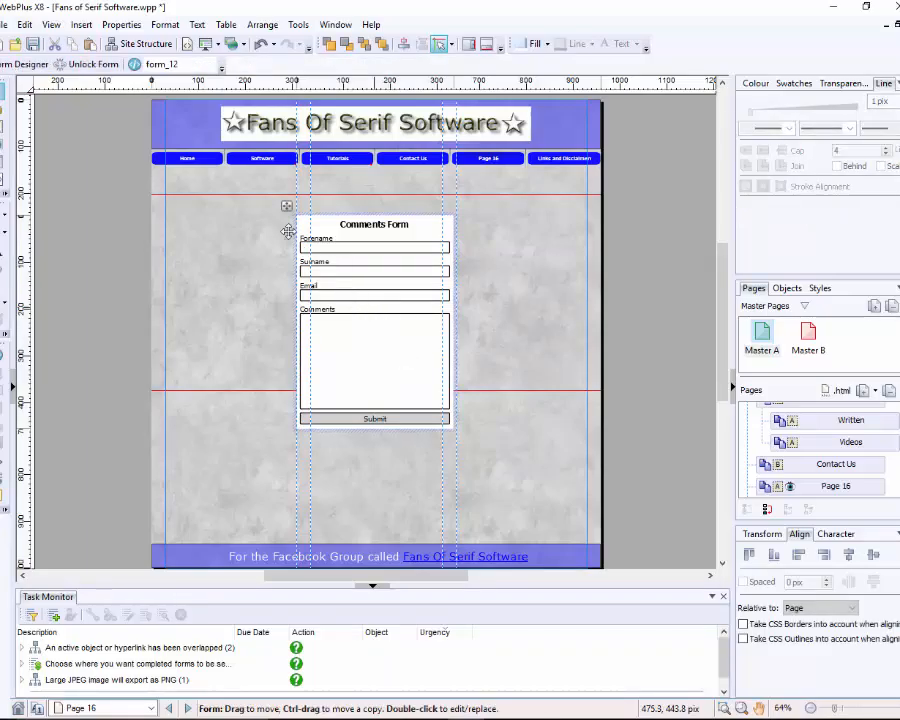
double_click(318, 283)
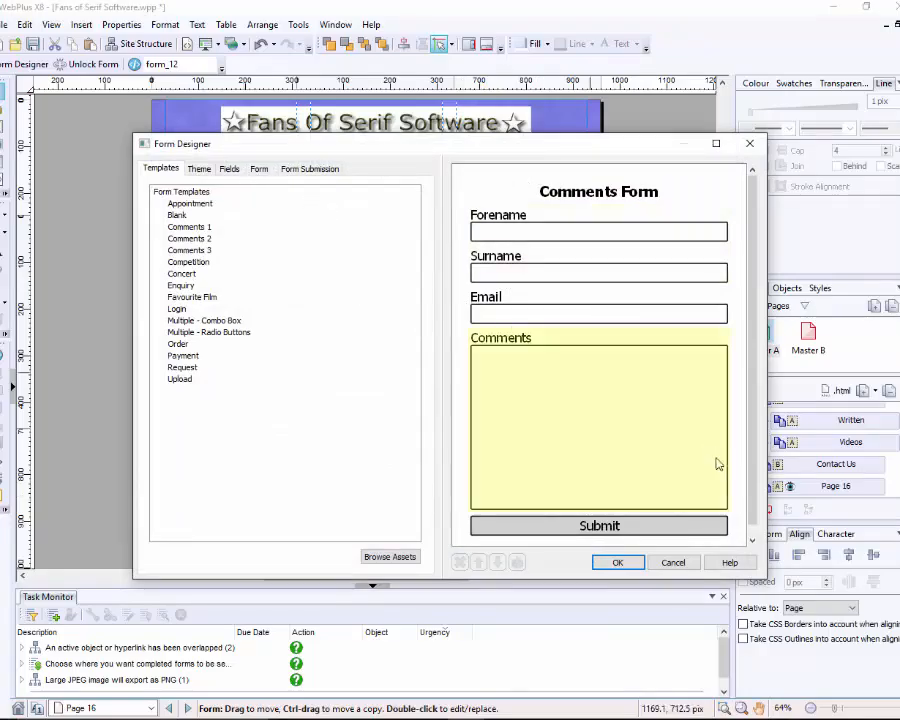
click(673, 563)
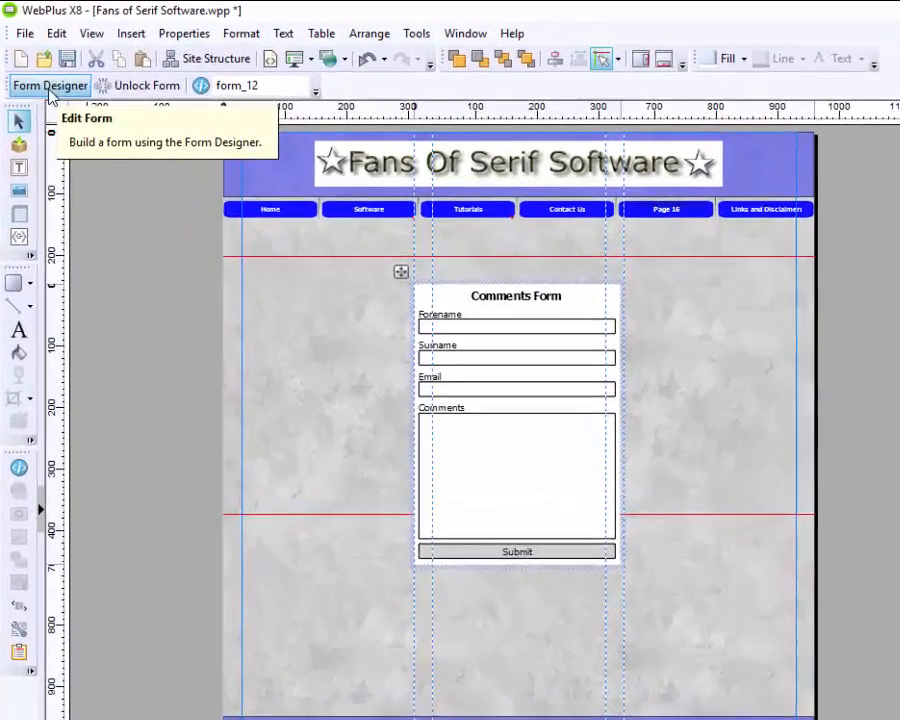
- Open the comments form in the Form Designer and try the Comments 1 template, declining to overwrite the current form
click(38, 71)
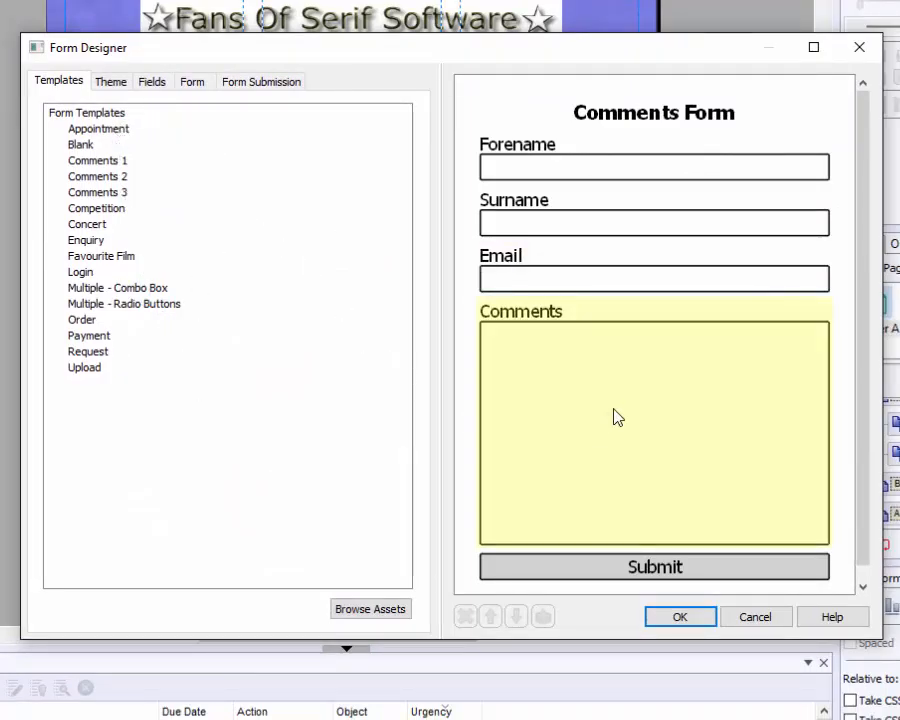
click(513, 170)
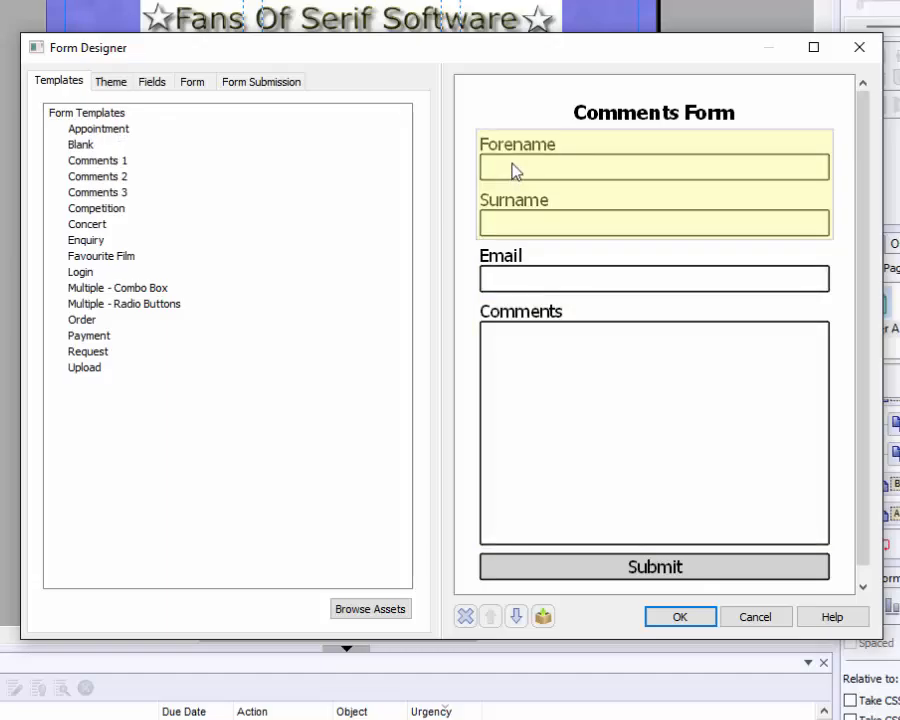
click(634, 115)
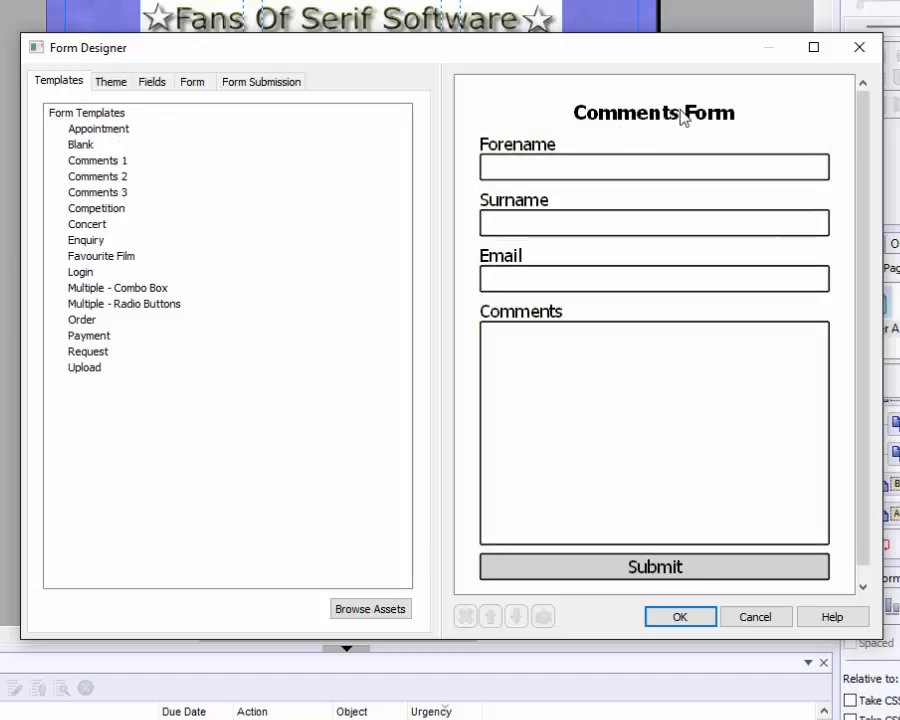
double_click(112, 161)
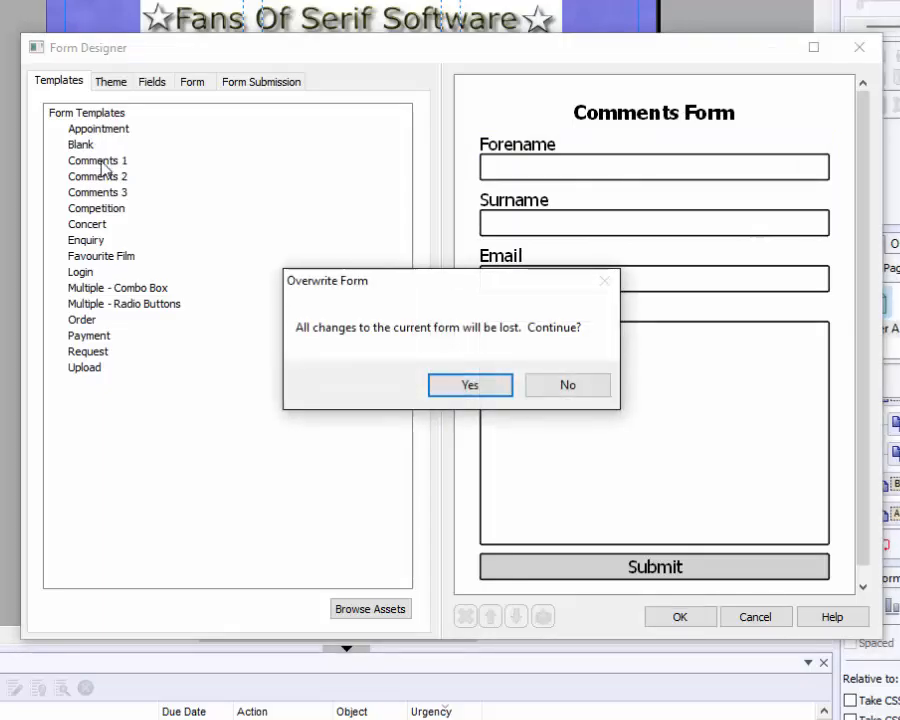
click(566, 389)
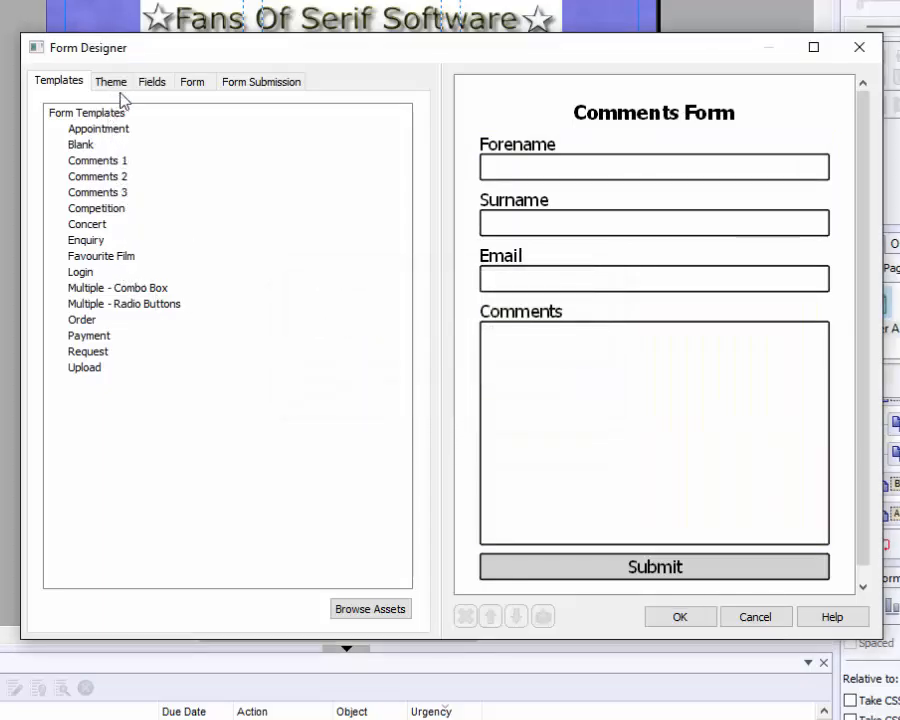
- Change the form title to "Ask me a question"
click(151, 88)
click(199, 88)
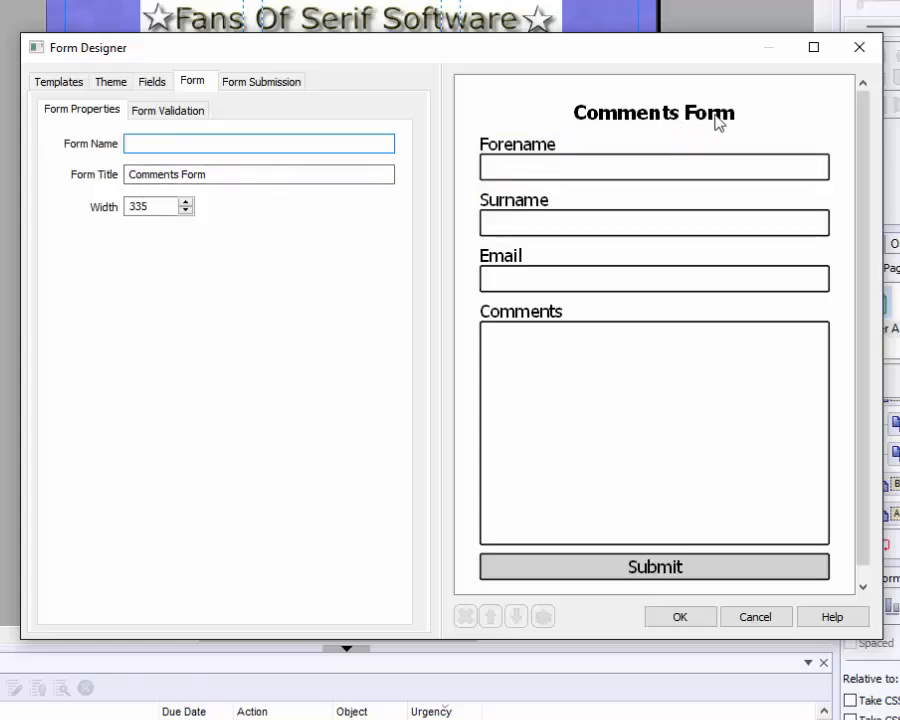
drag(201, 175, 128, 174)
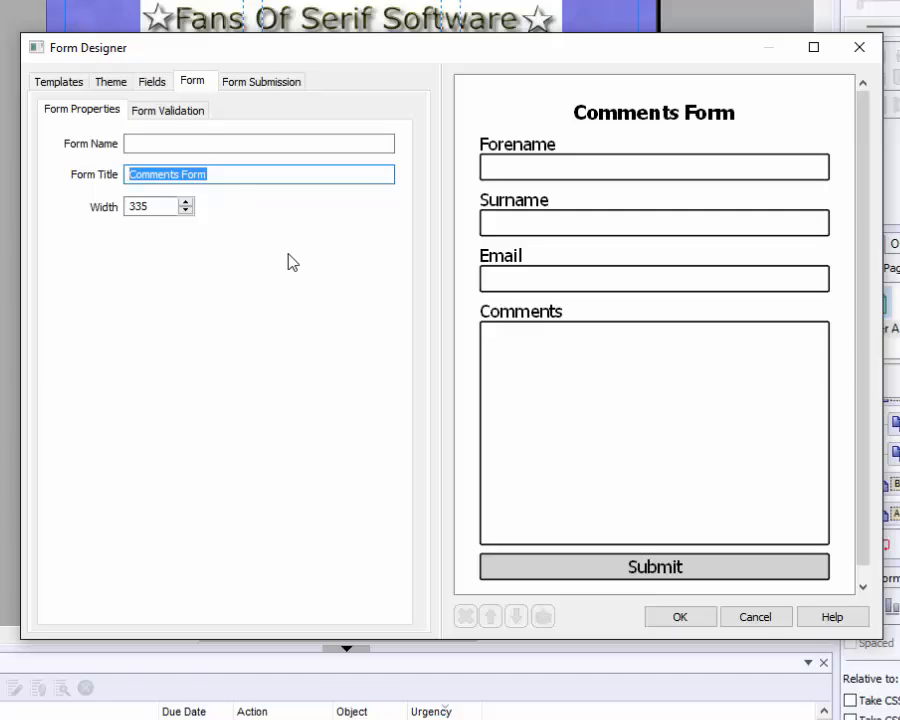
text(Ask)
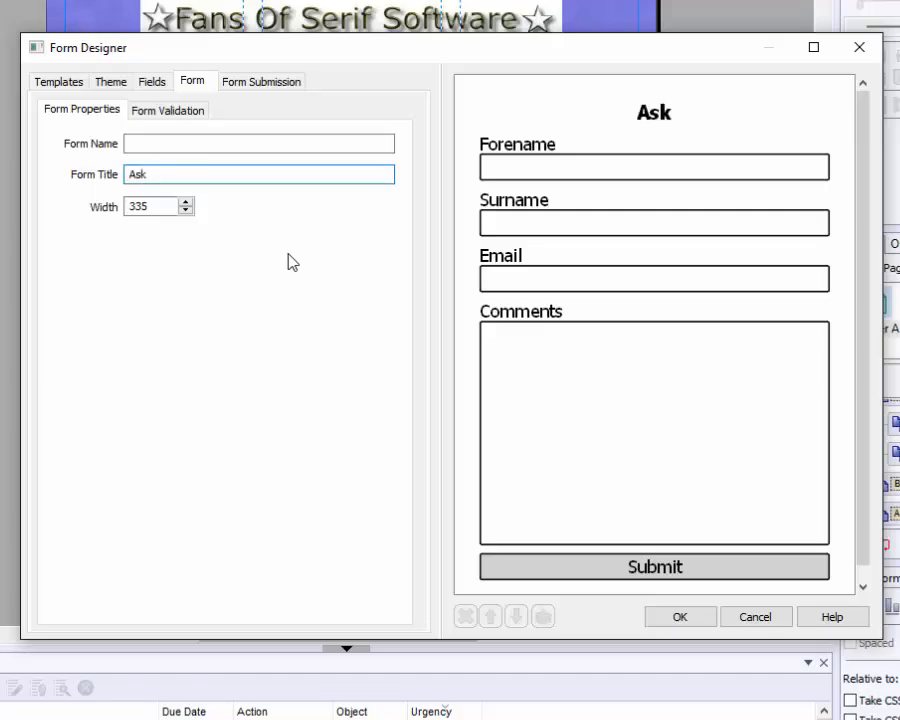
text( me a questionk)
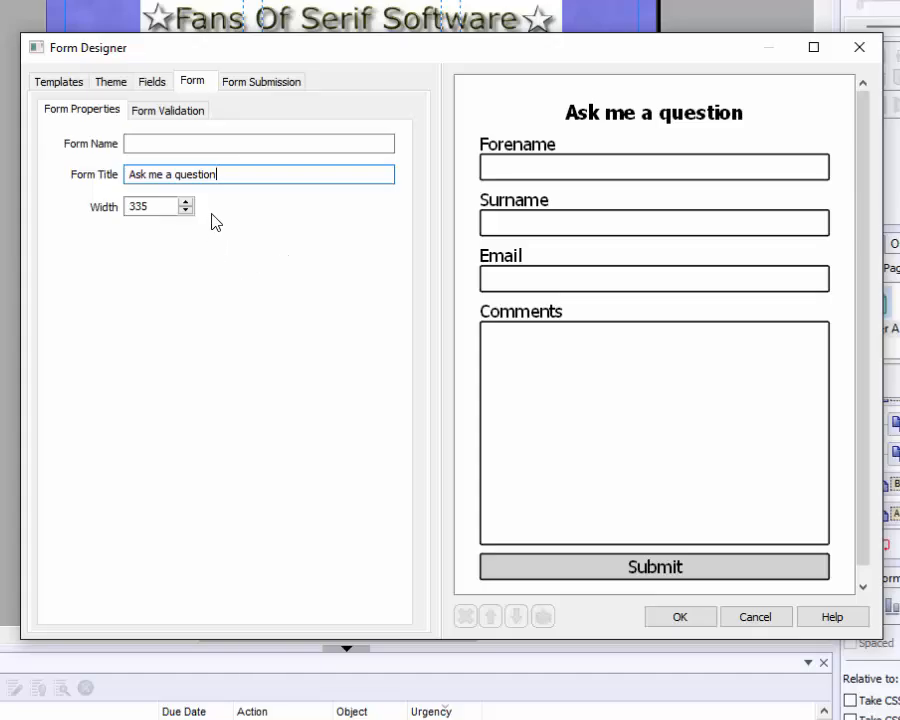
- Add a Phone Number field to the form and check its placement between Comments and Submit
click(158, 85)
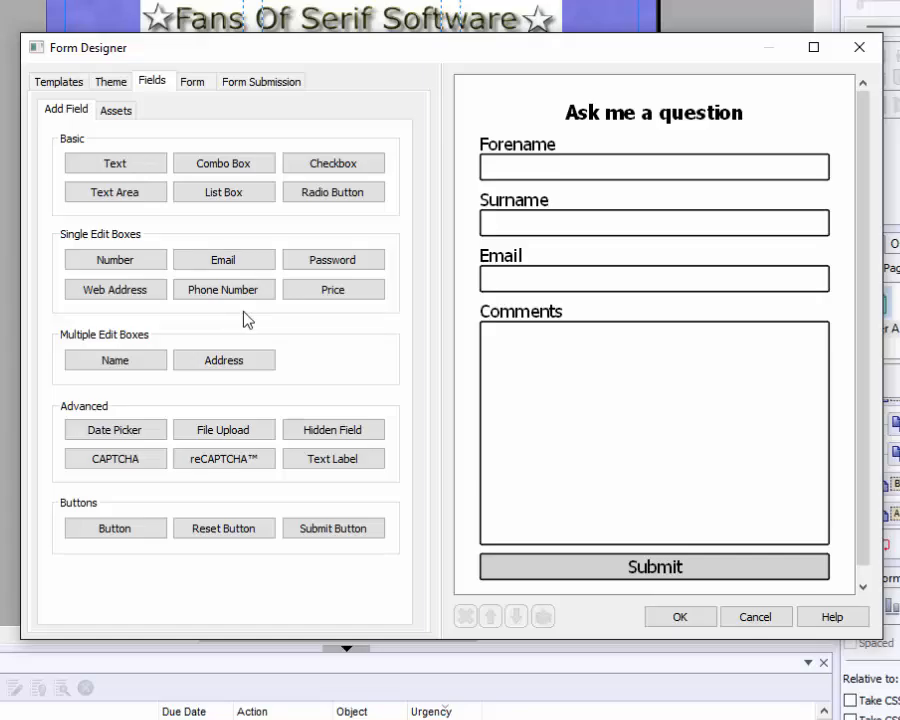
click(228, 290)
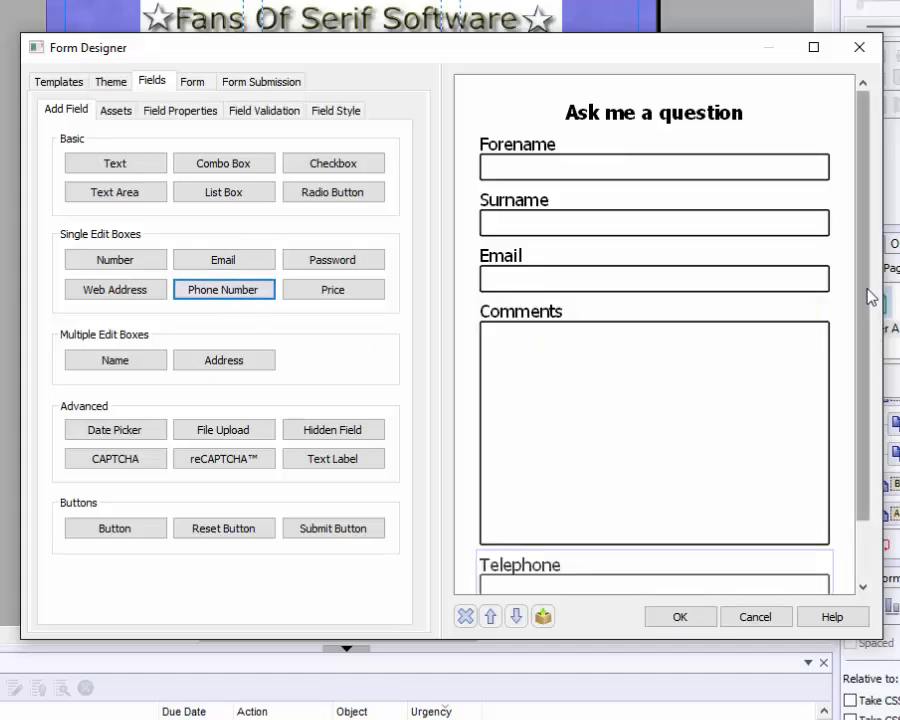
drag(866, 287, 870, 348)
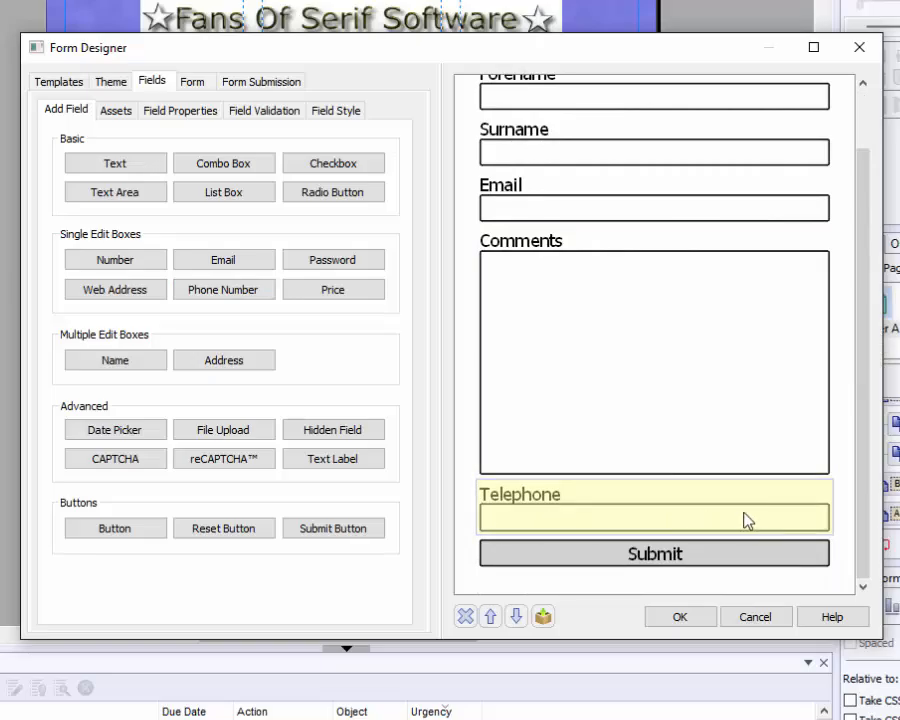
drag(864, 295, 787, 251)
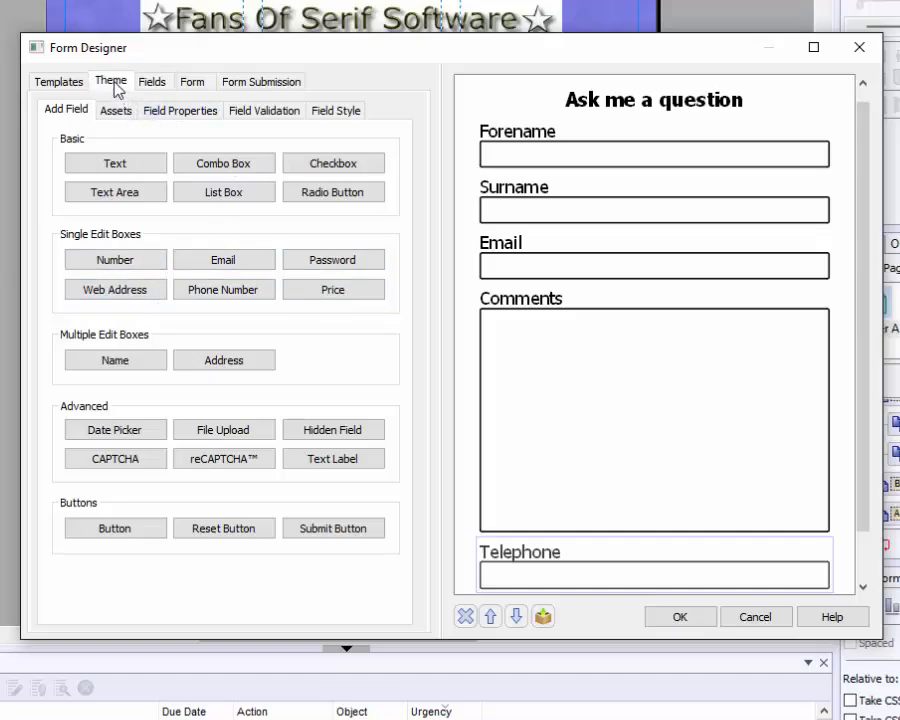
- Look through the pre-designed form themes and templates, and accept the form changes without setting a submission action
click(106, 86)
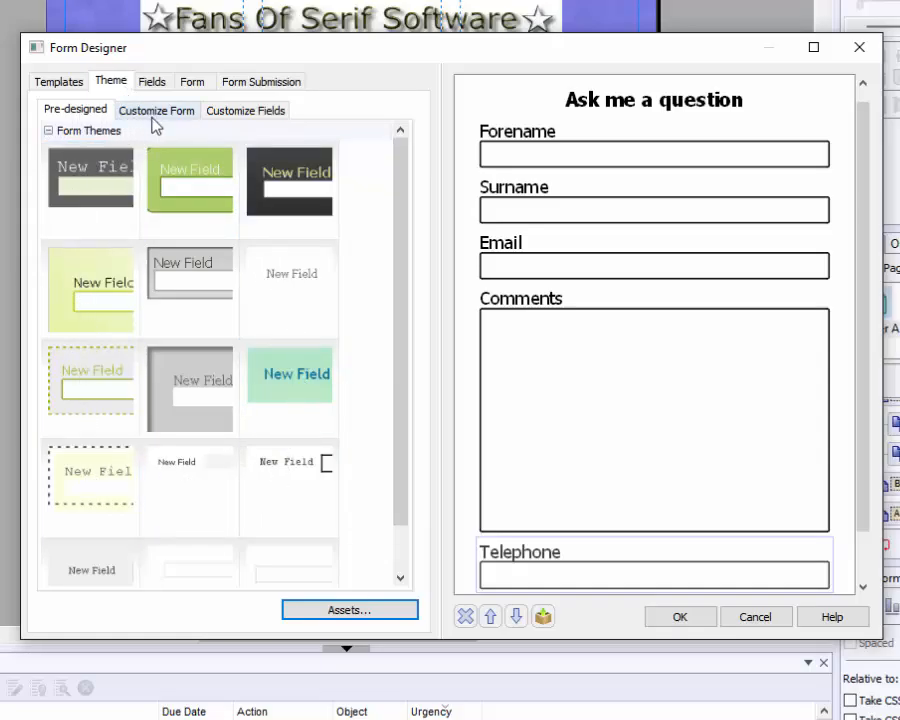
click(64, 88)
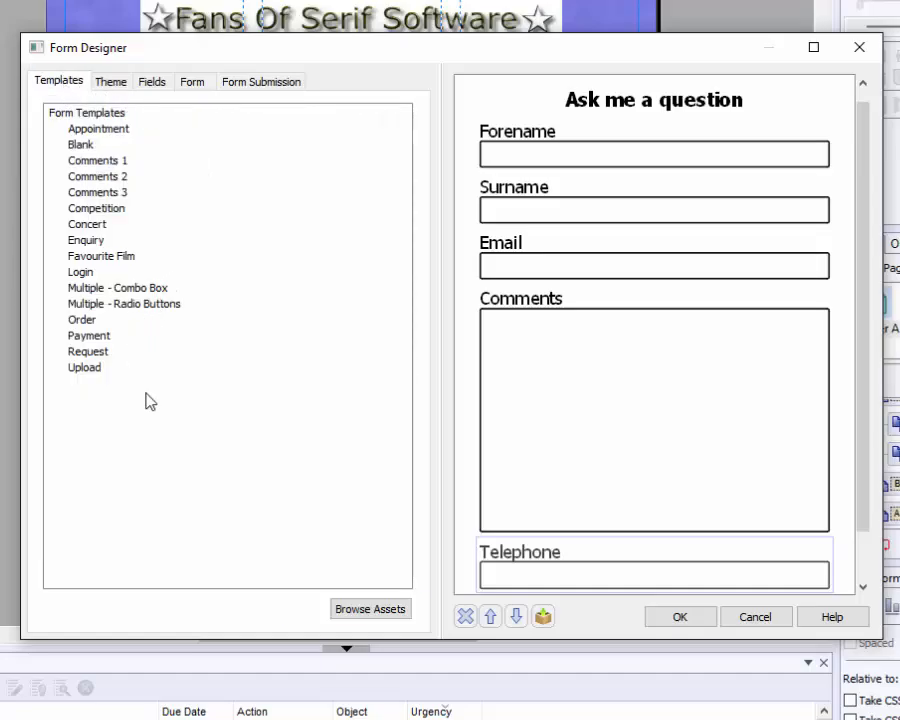
click(680, 617)
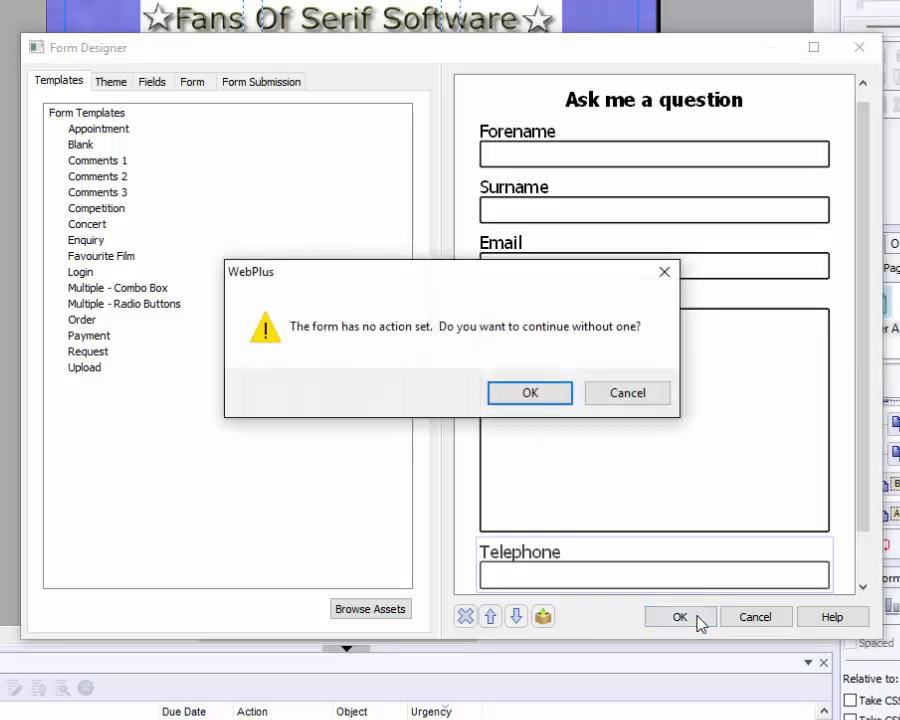
click(518, 400)
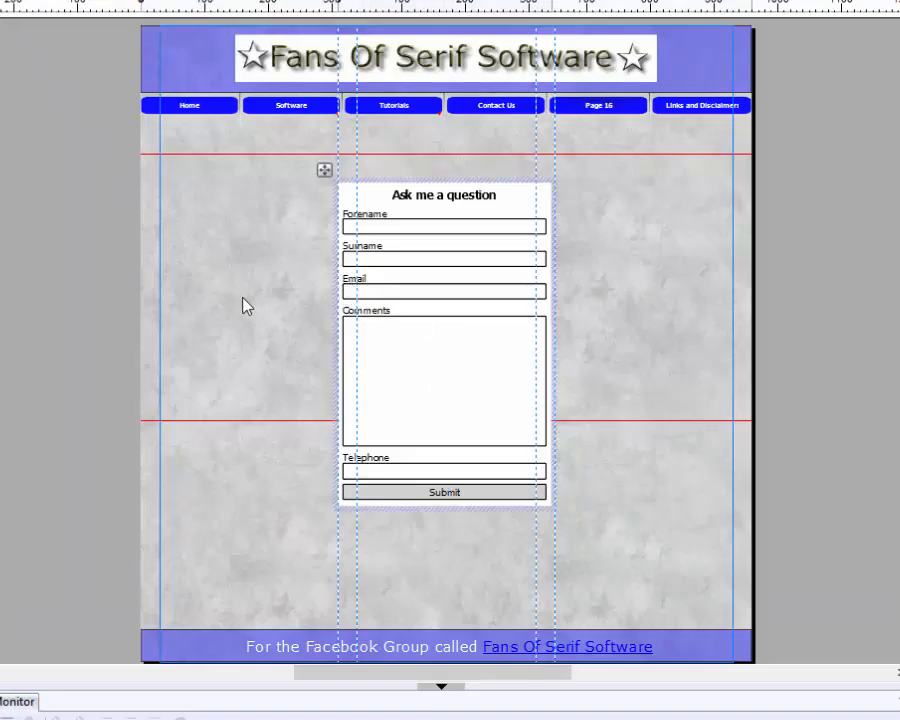
- Examine the form submission options, including the Serif Web Resources settings, and leave the Form Designer without saving
click(16, 6)
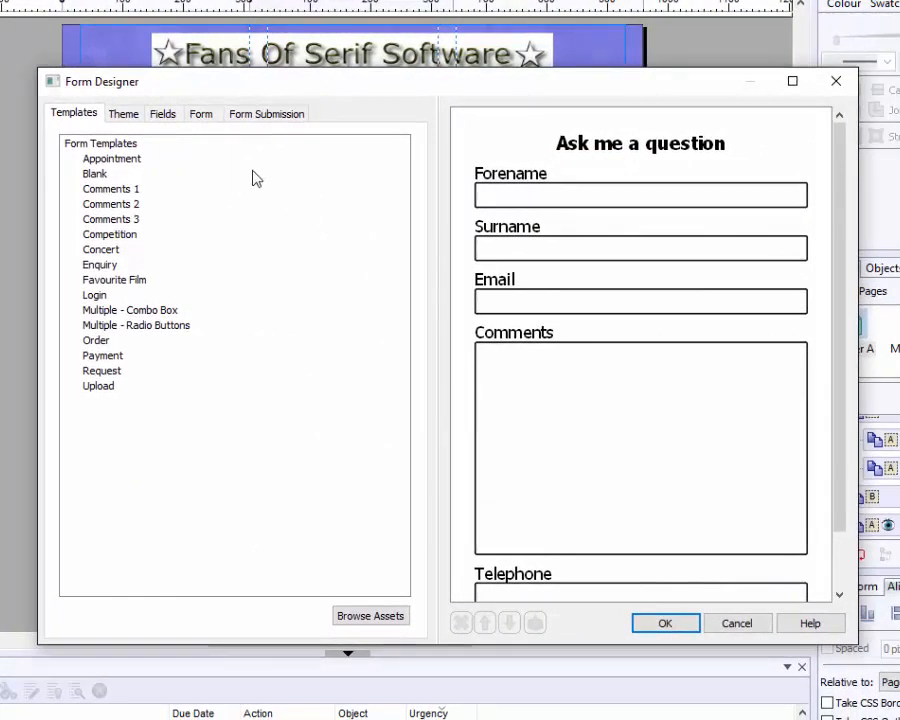
click(251, 121)
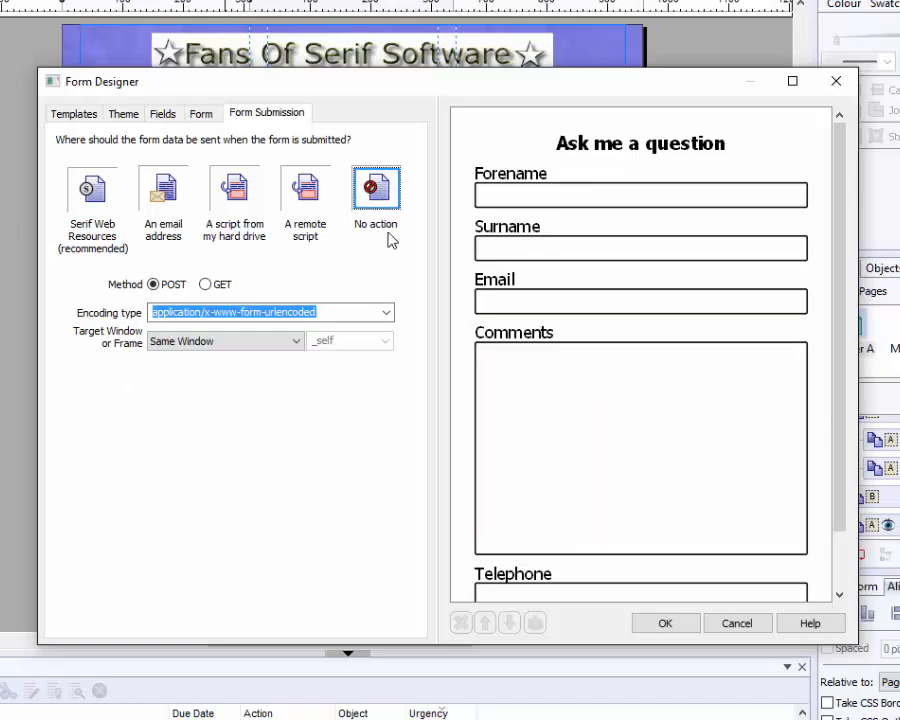
click(95, 195)
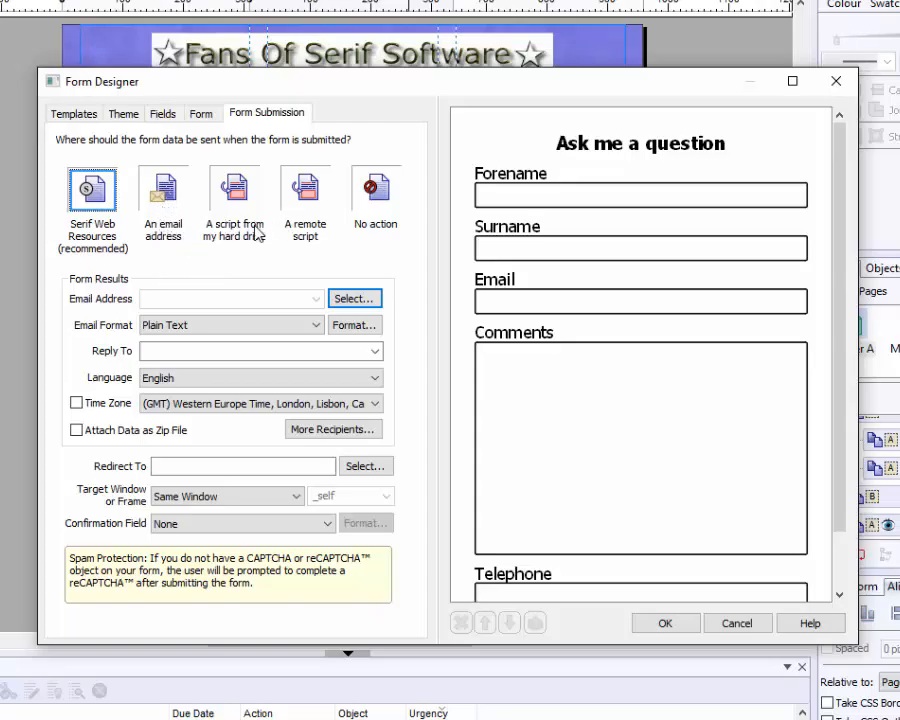
click(737, 623)
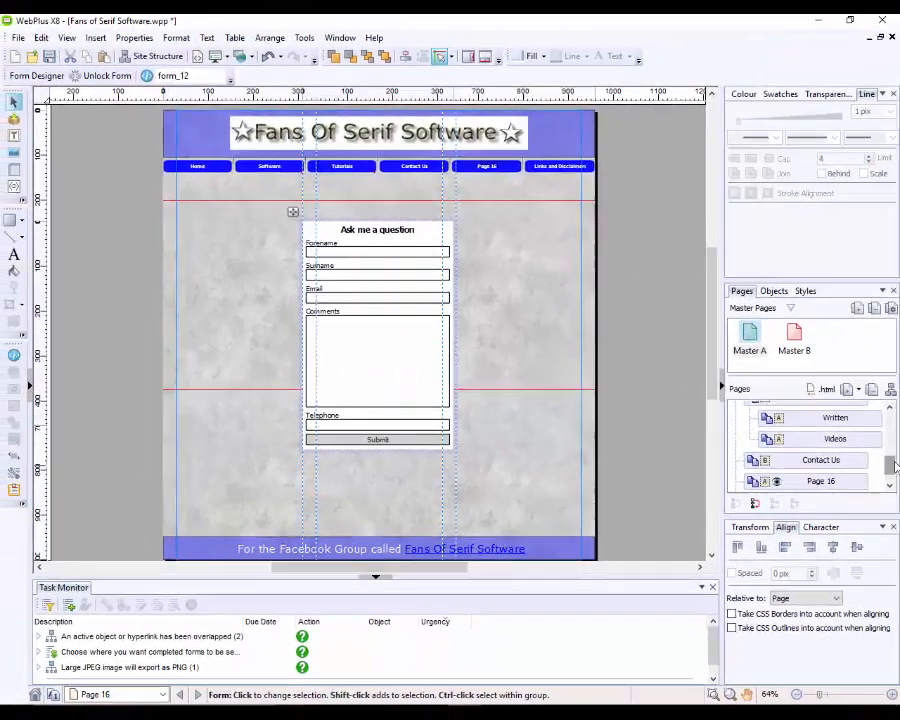
- Delete Page 16 from the site and remove the hyperlinks that point to it
scroll(895, 465, down, 1)
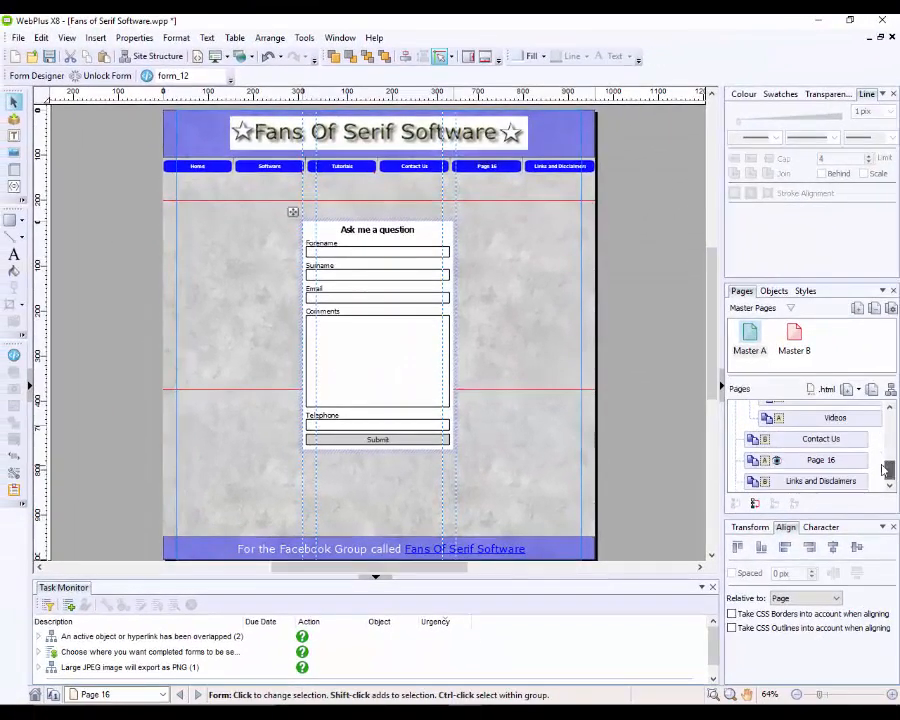
right_click(797, 462)
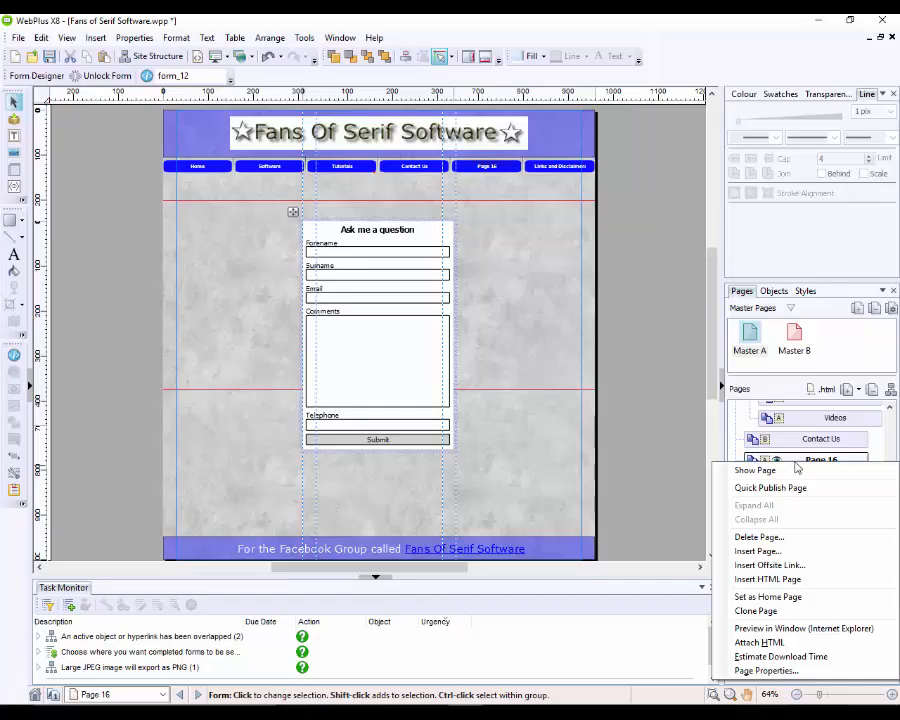
click(758, 537)
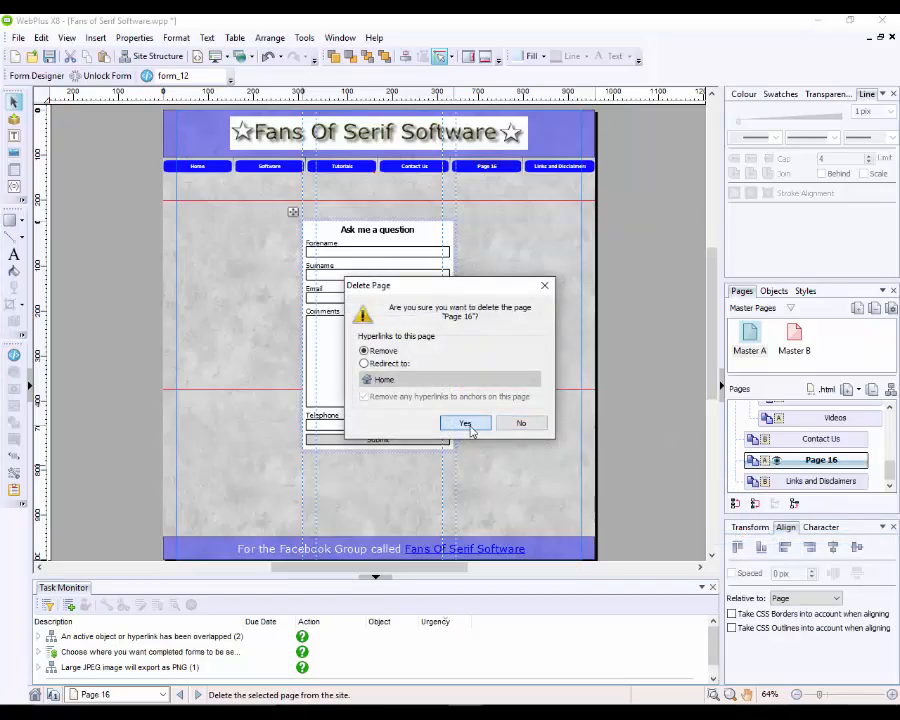
click(465, 423)
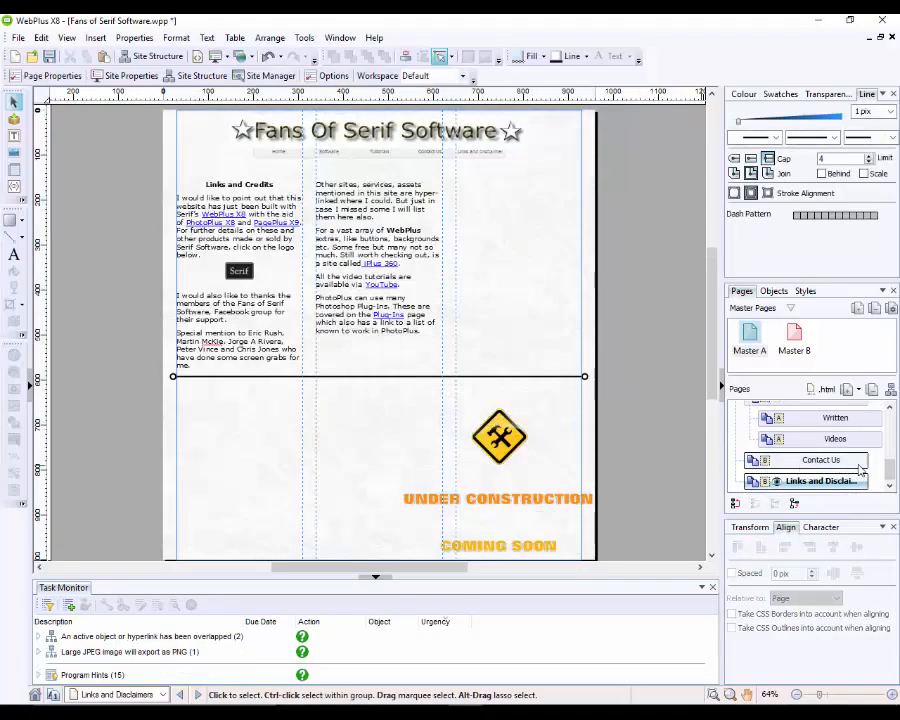
- Open the Contact Us page and examine its existing PDF tutorial request and enquiry form
scroll(891, 458, up, 1)
scroll(891, 458, down, 2)
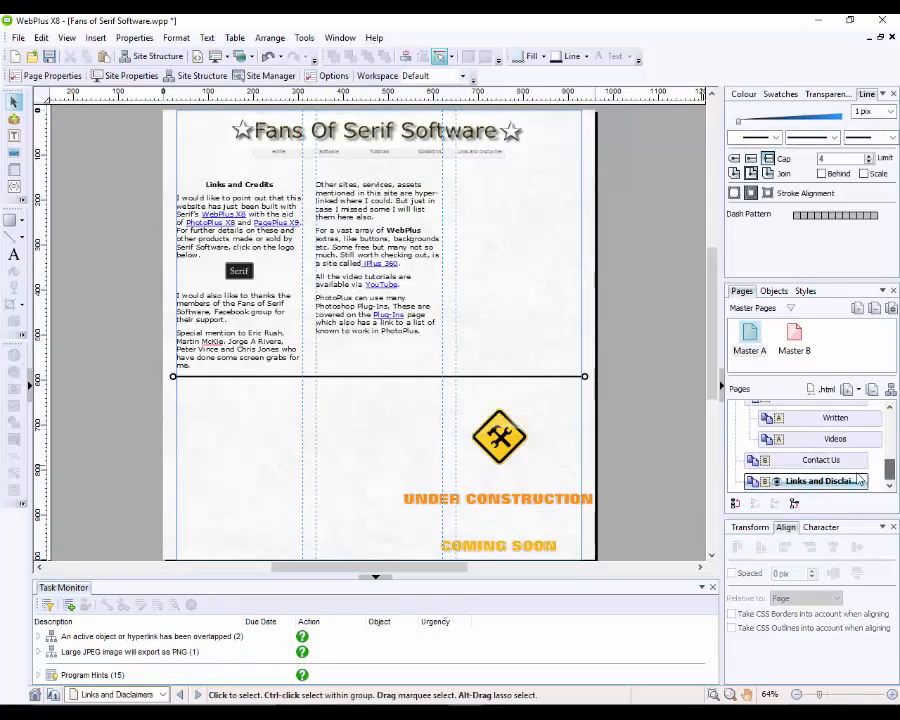
double_click(787, 462)
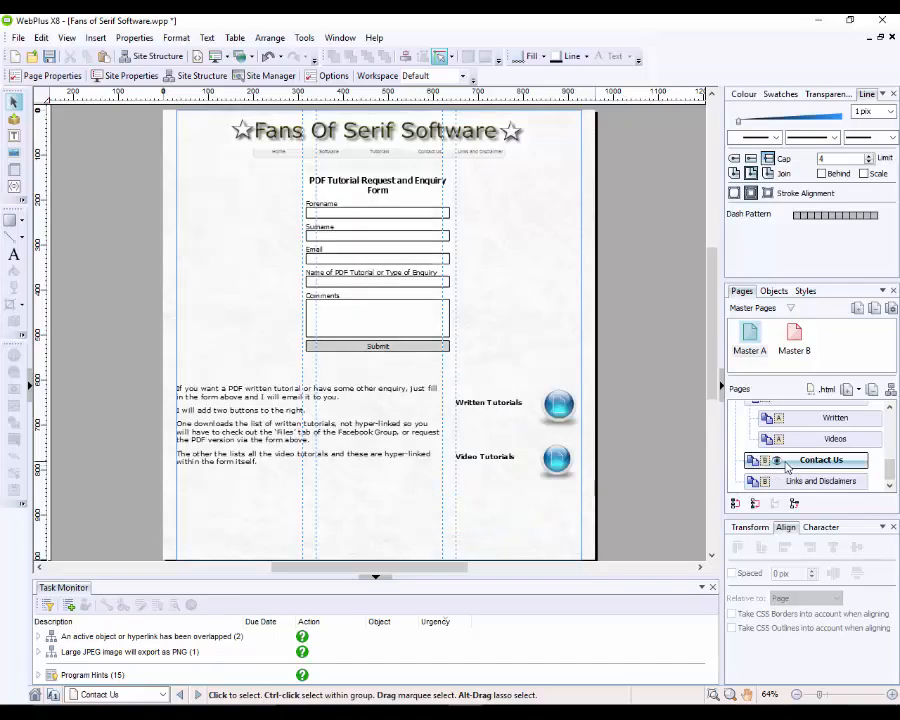
drag(714, 405, 714, 350)
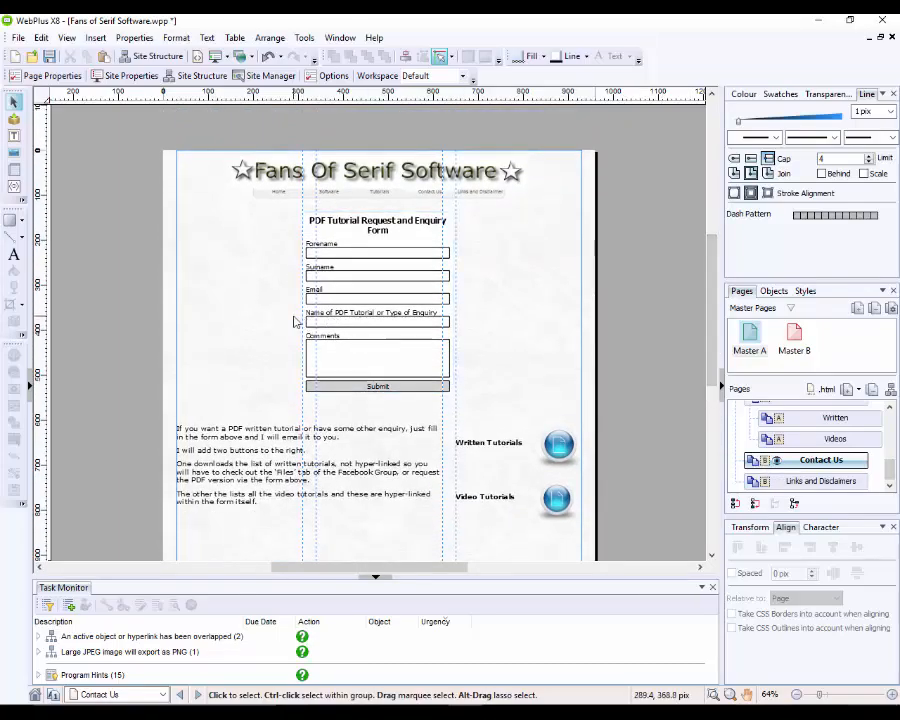
click(343, 257)
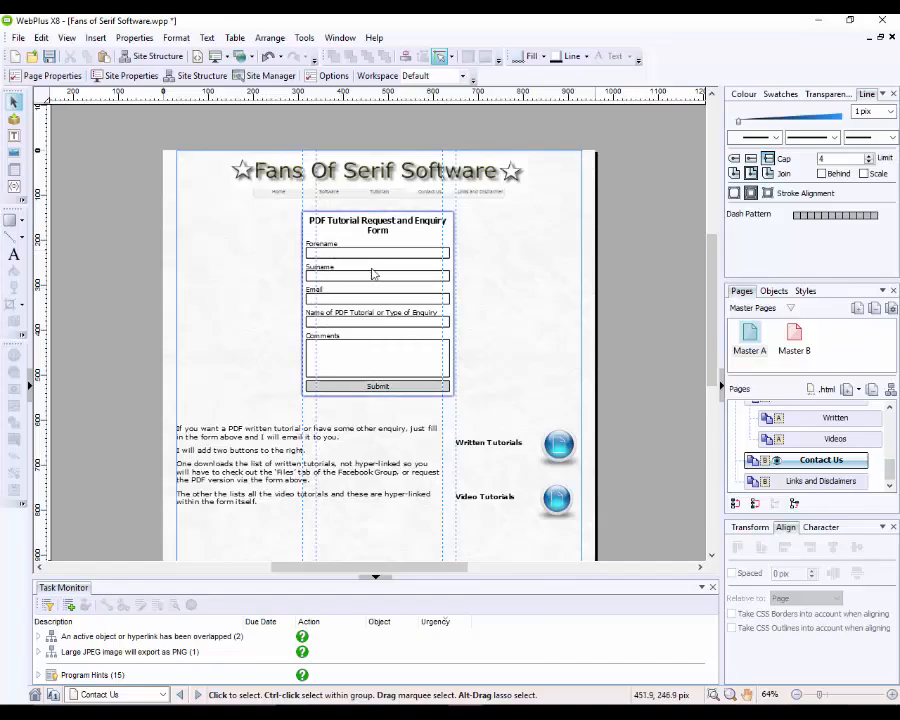
click(393, 414)
click(436, 231)
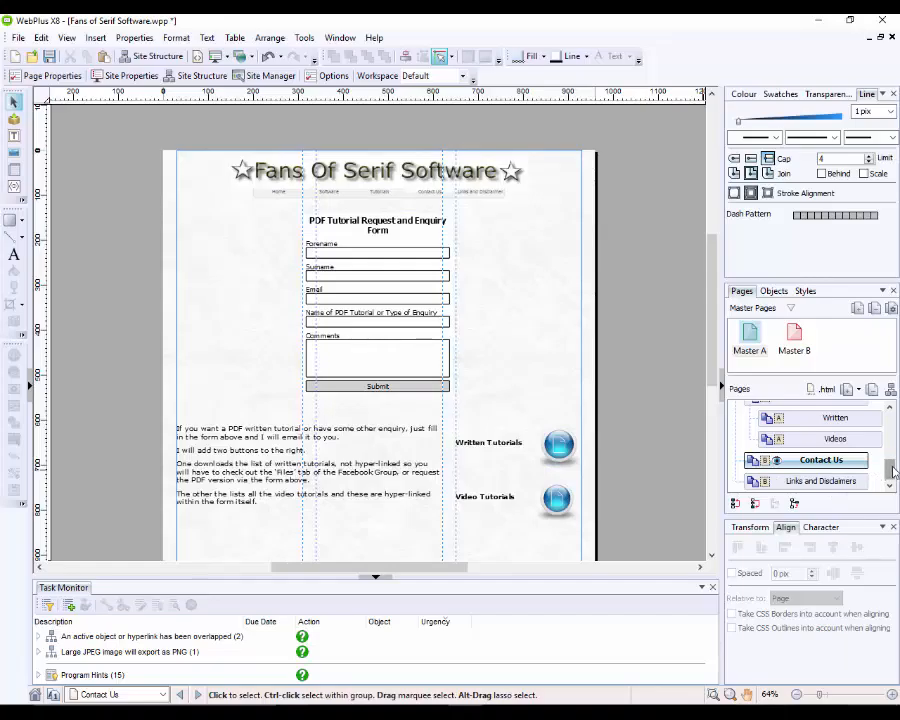
- Open the Home page from the site's page list and look over its content
drag(893, 472, 897, 422)
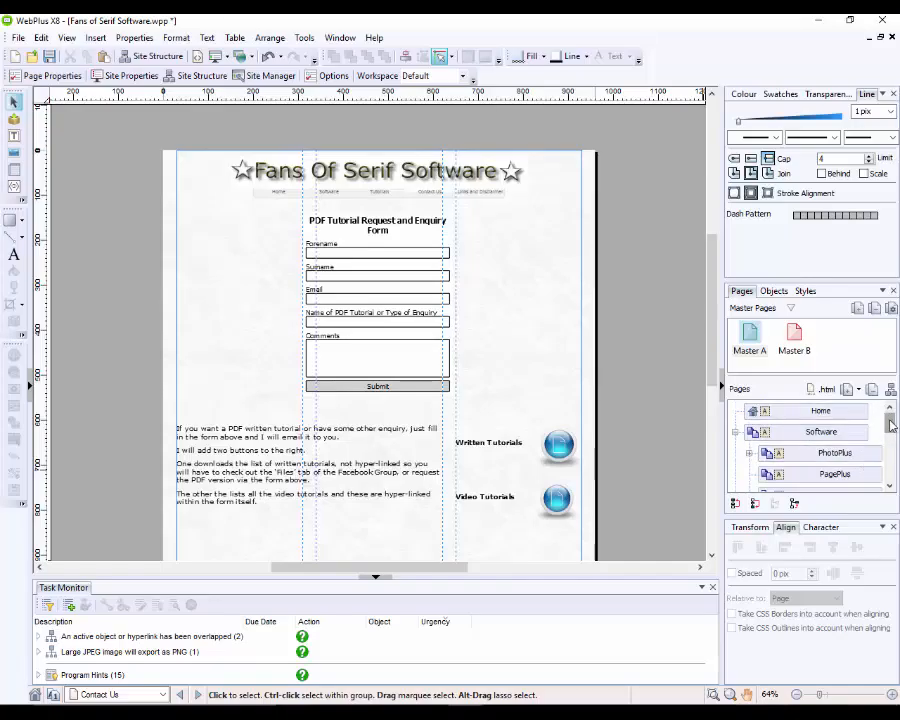
mouse_move(897, 427)
mouse_down()
mouse_move(895, 470)
mouse_move(896, 427)
mouse_up()
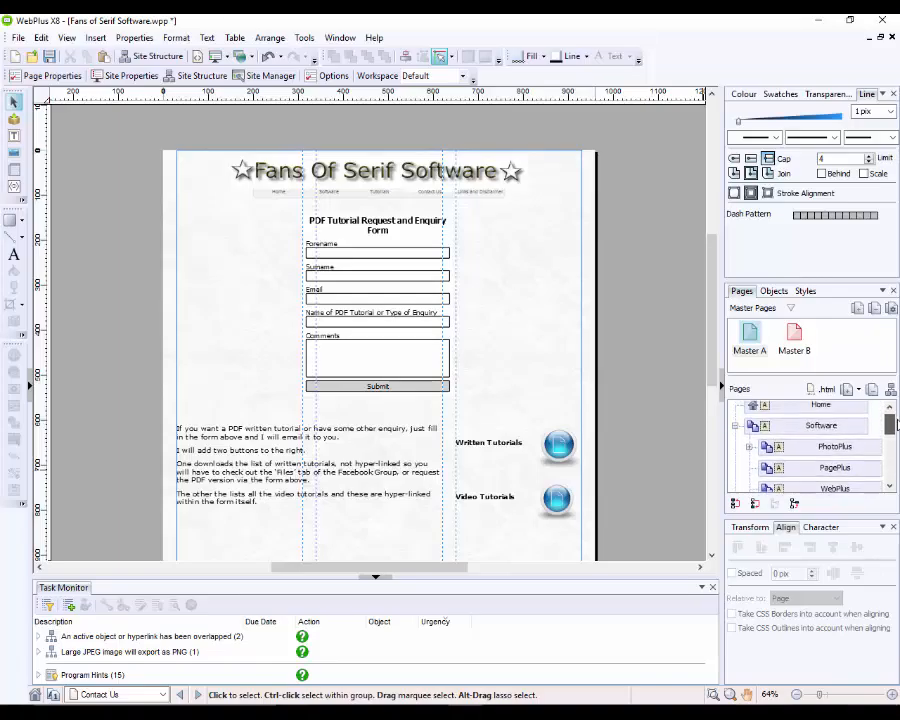
double_click(820, 411)
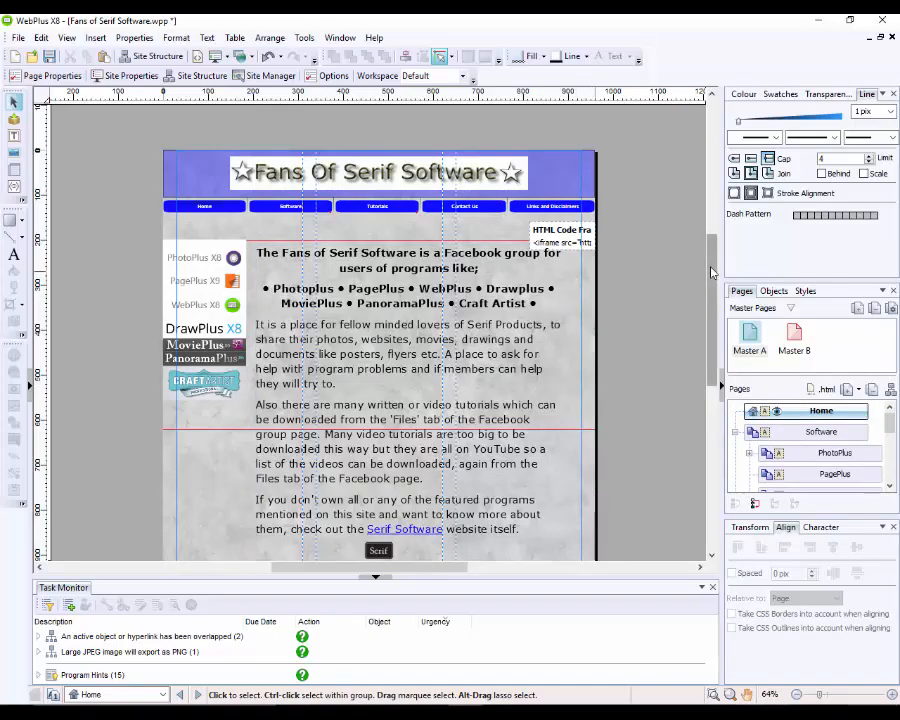
drag(712, 273, 715, 288)
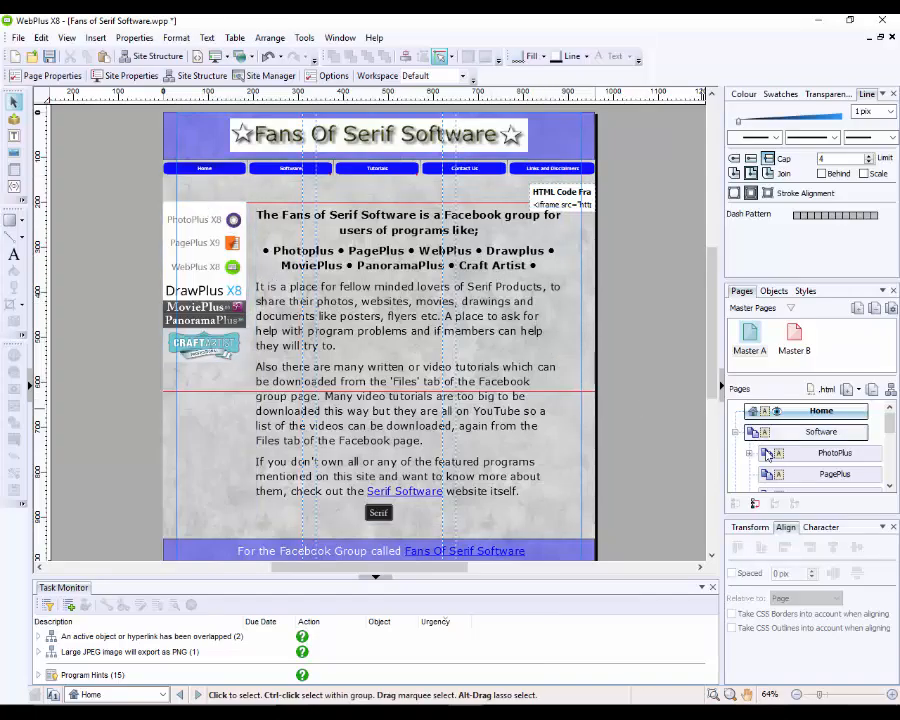
- Open the PhotoPlus page and review the navigation settings in its page properties without changing anything
double_click(805, 456)
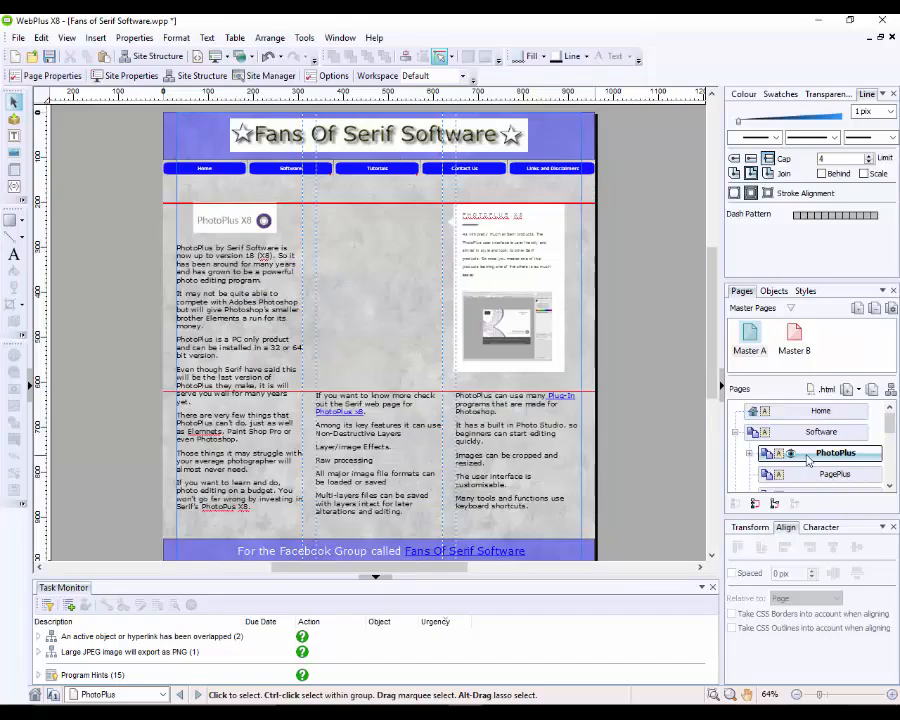
right_click(809, 458)
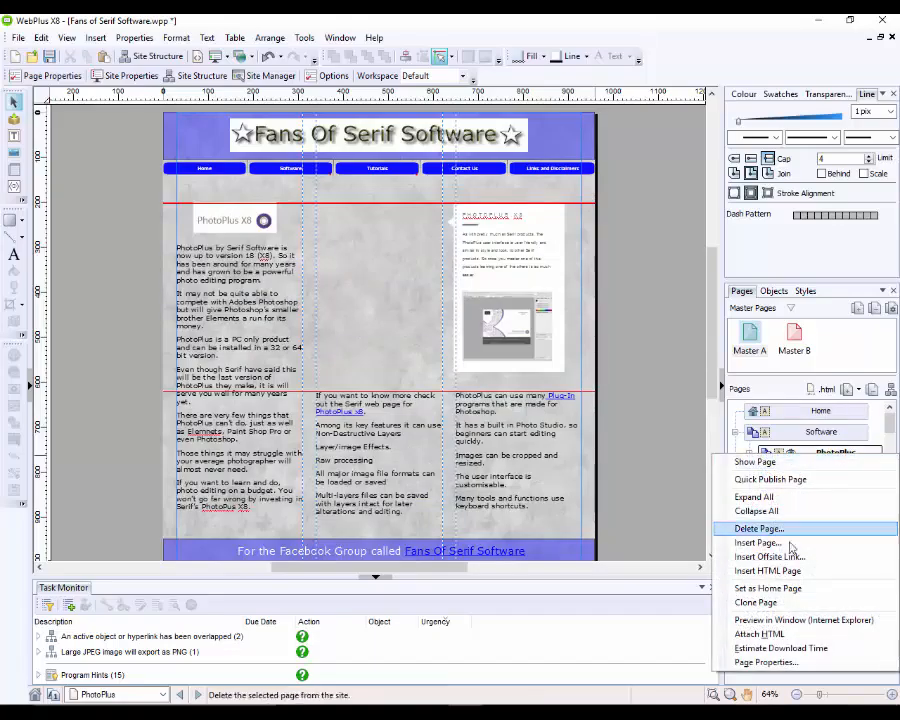
click(764, 662)
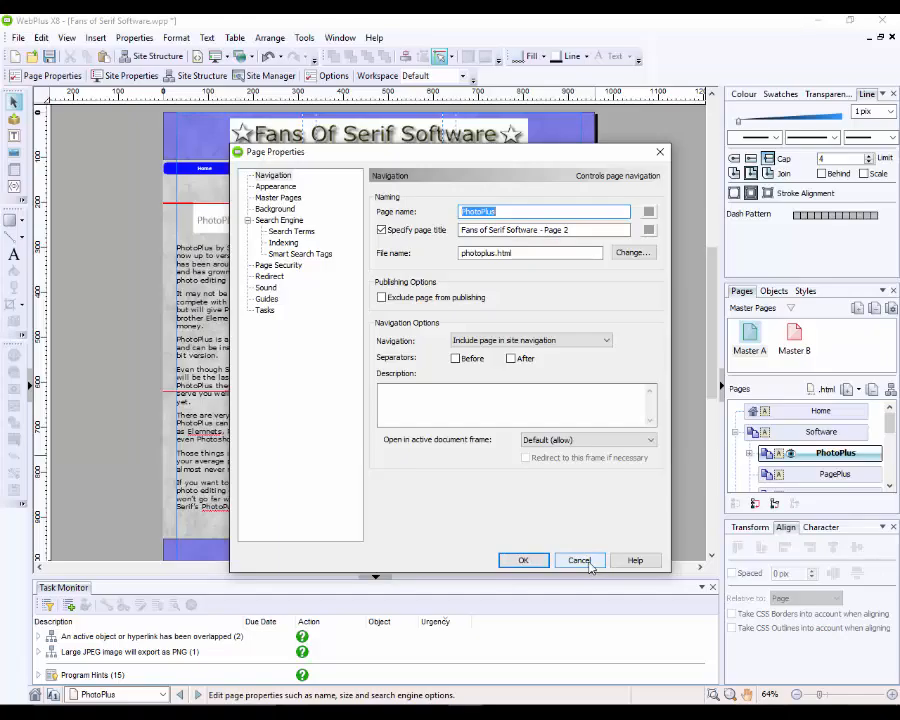
click(589, 564)
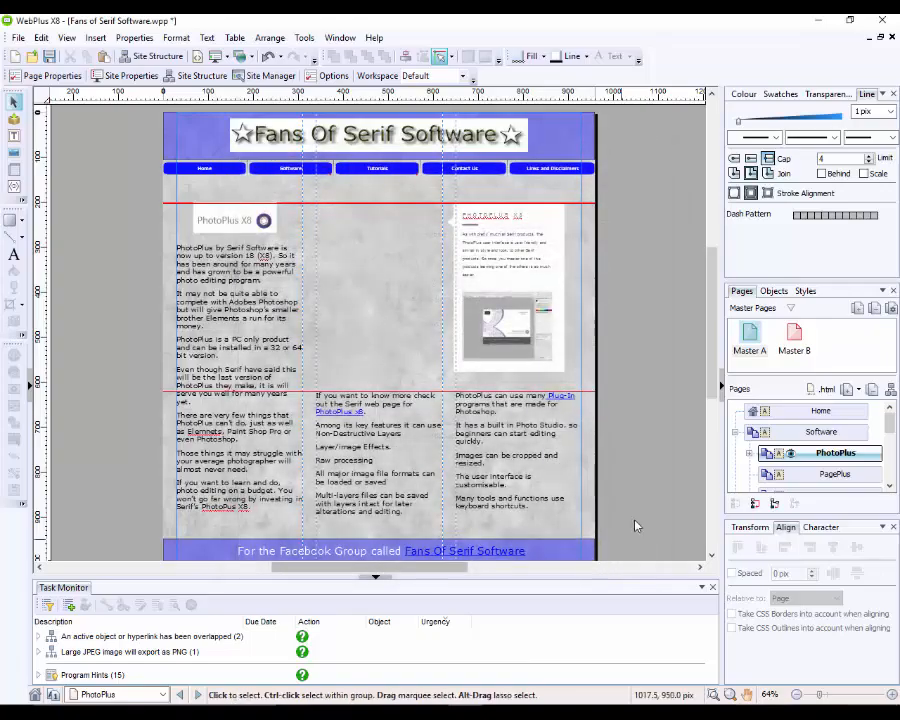
- Return to the Home page, bring up the search properties in Site Manager, and select all the pages there
click(815, 411)
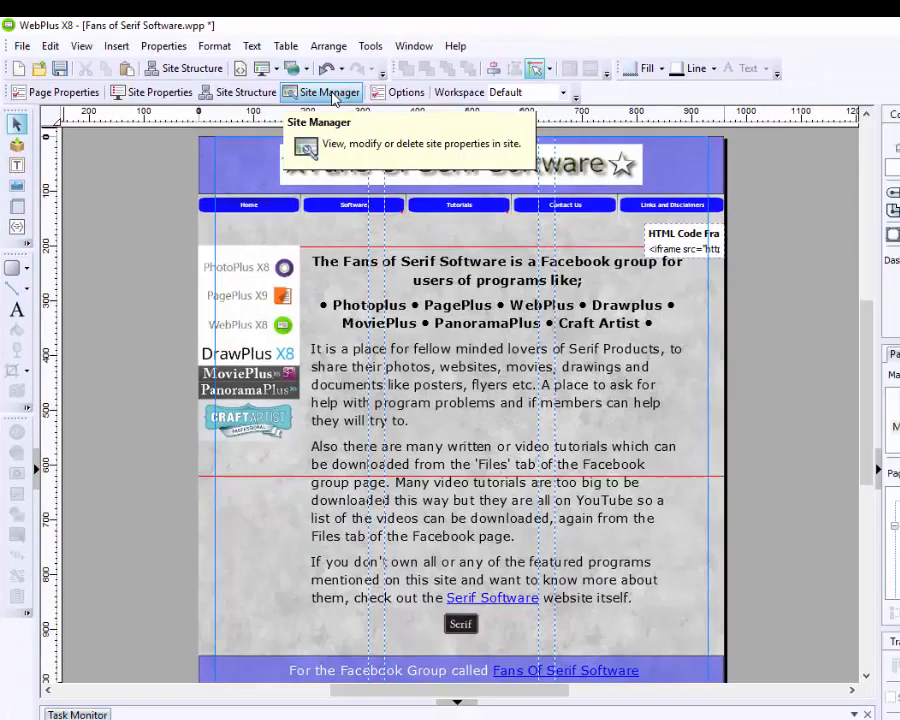
click(333, 96)
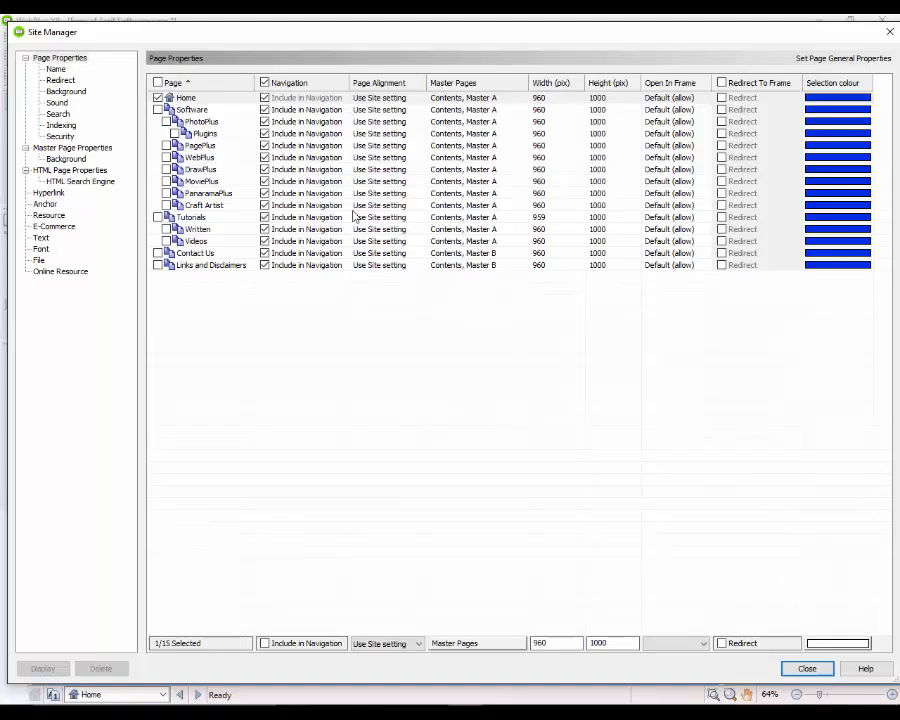
click(57, 116)
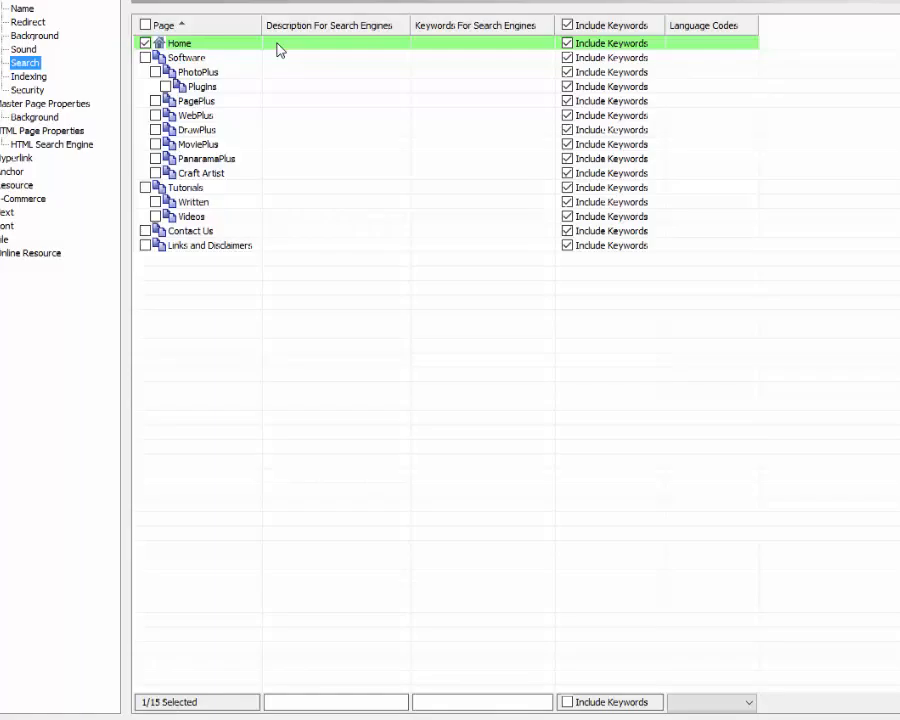
click(310, 43)
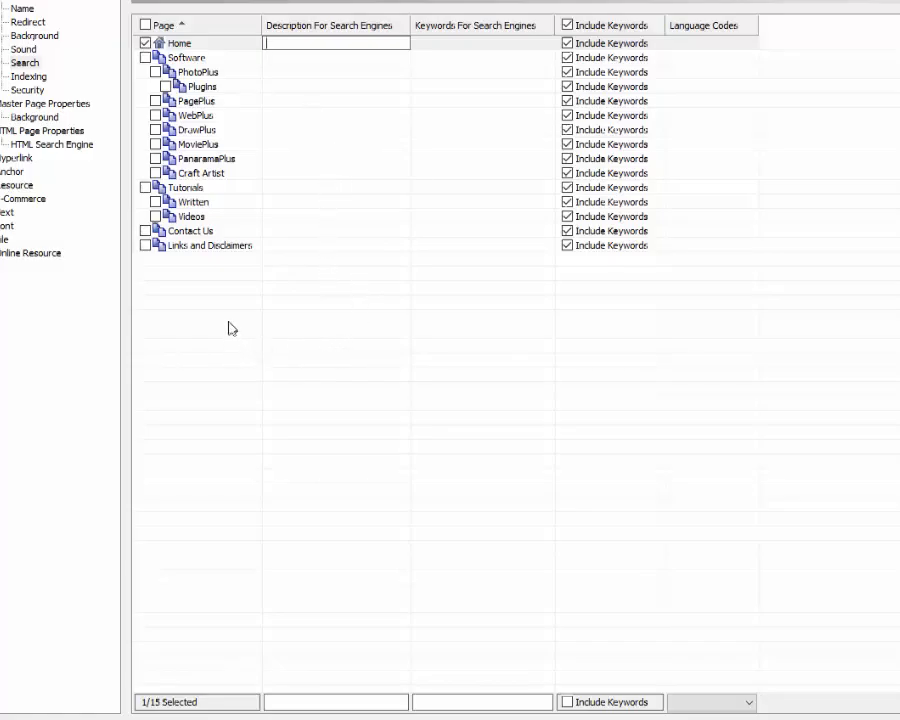
key(Return)
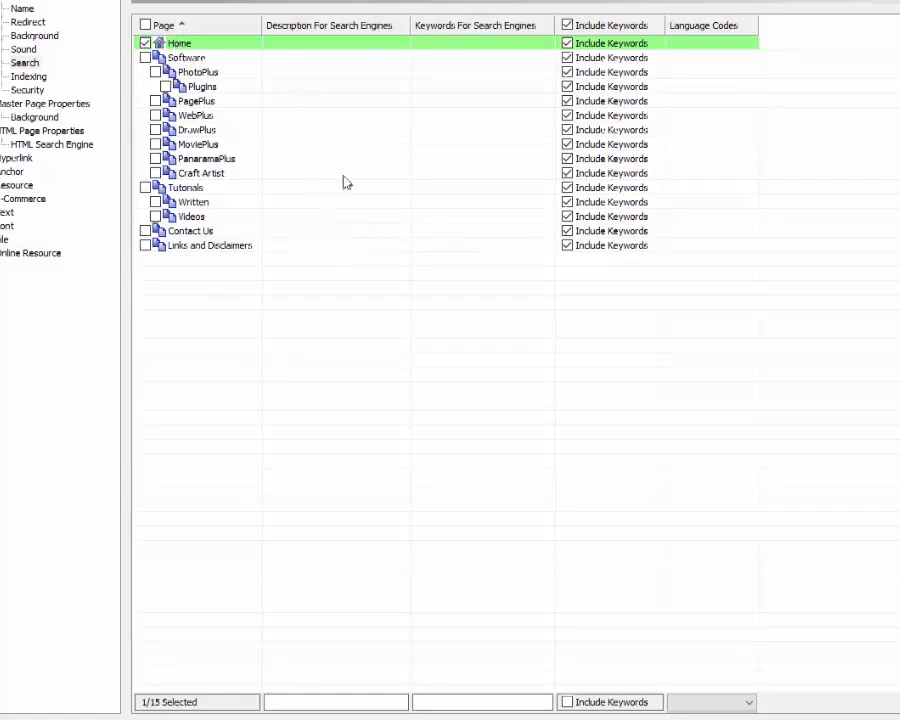
click(145, 25)
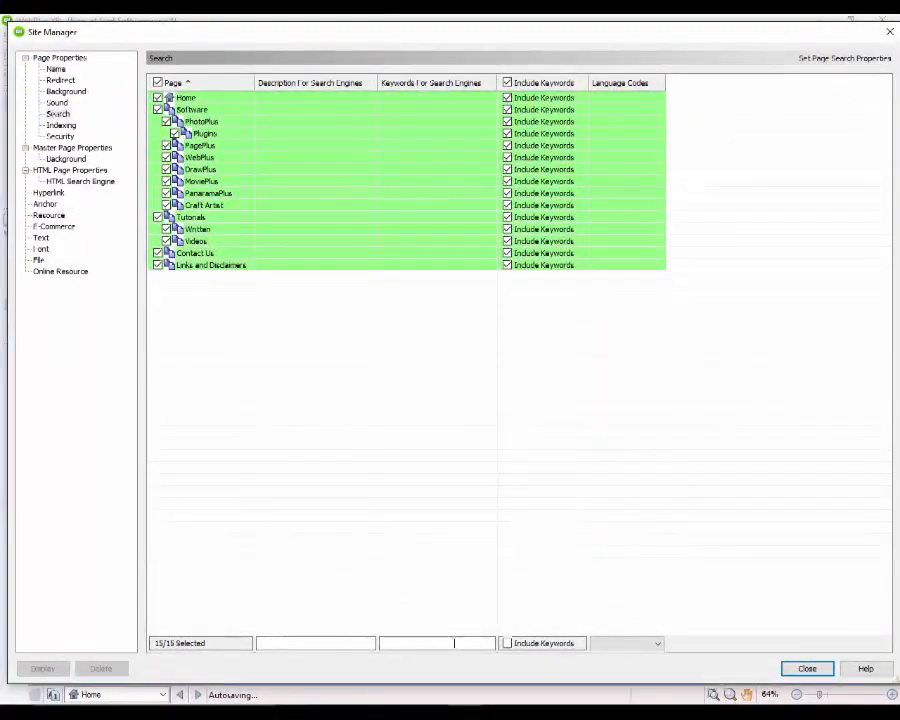
- Switch to WebPlus X8 Help and read the Search engine optimization topic on descriptions and keywords, leaving Help minimised
mouse_move(465, 713)
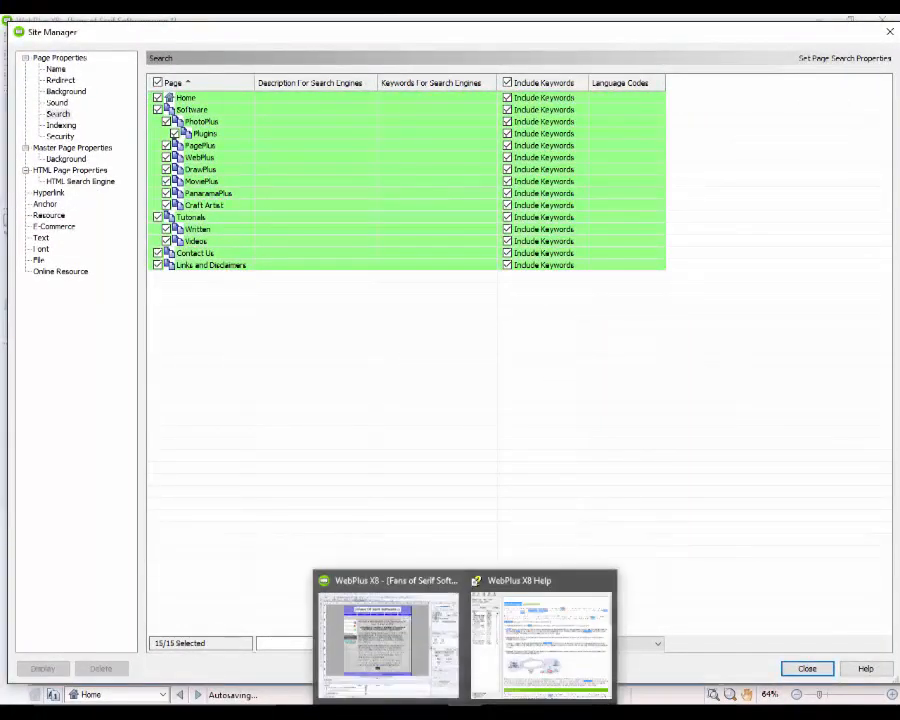
click(492, 688)
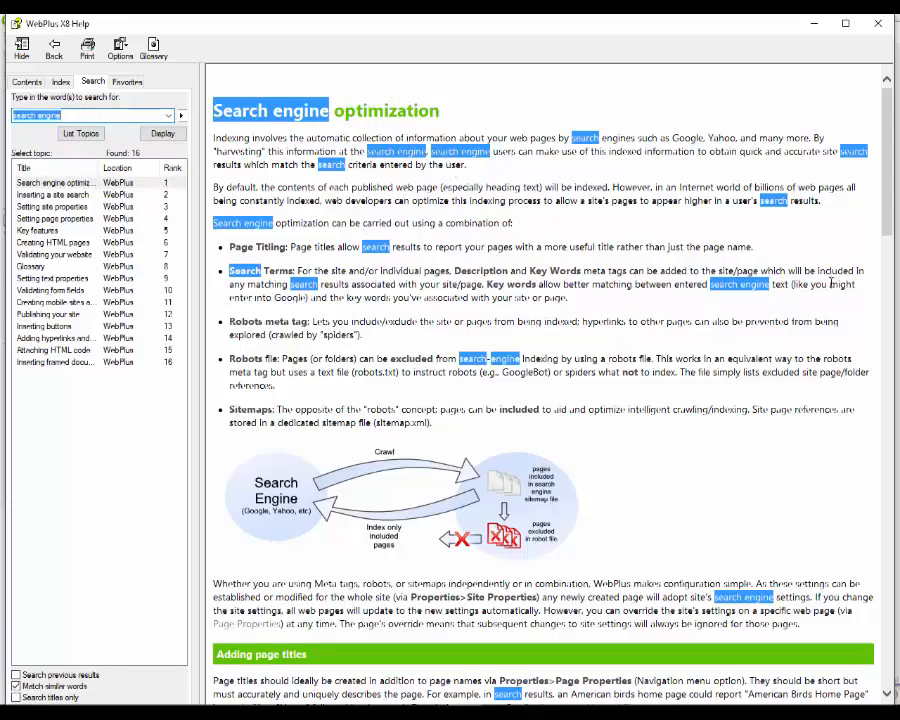
scroll(889, 163, down, 5)
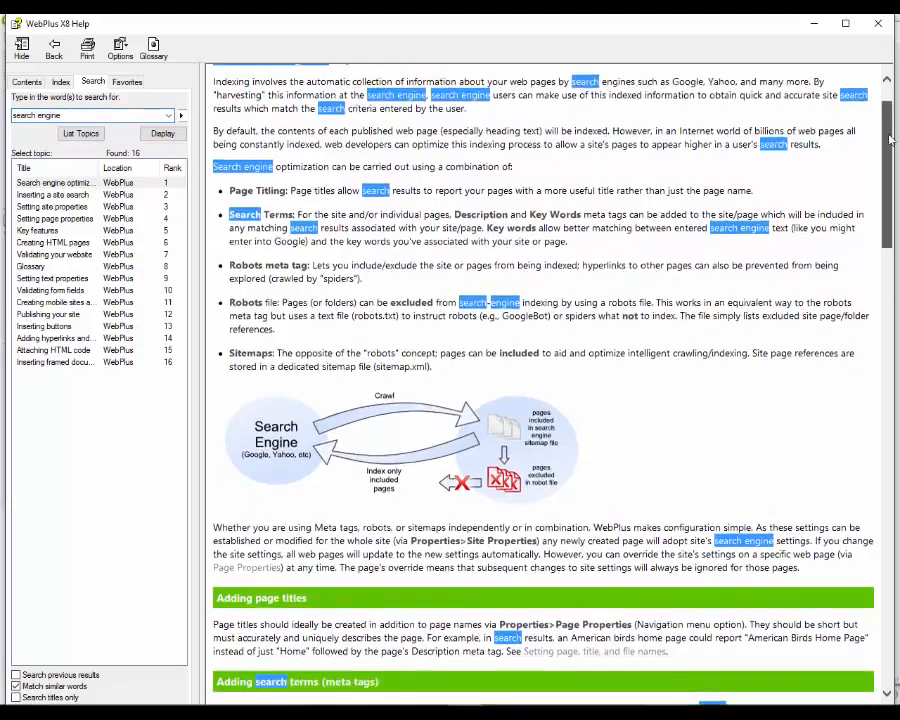
drag(889, 167, 896, 120)
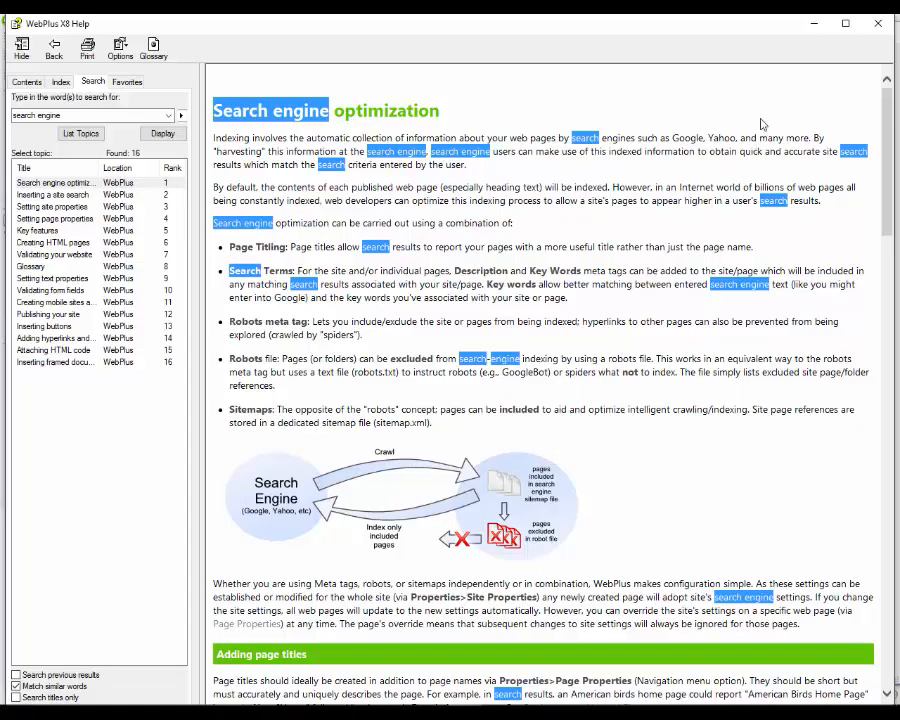
click(813, 28)
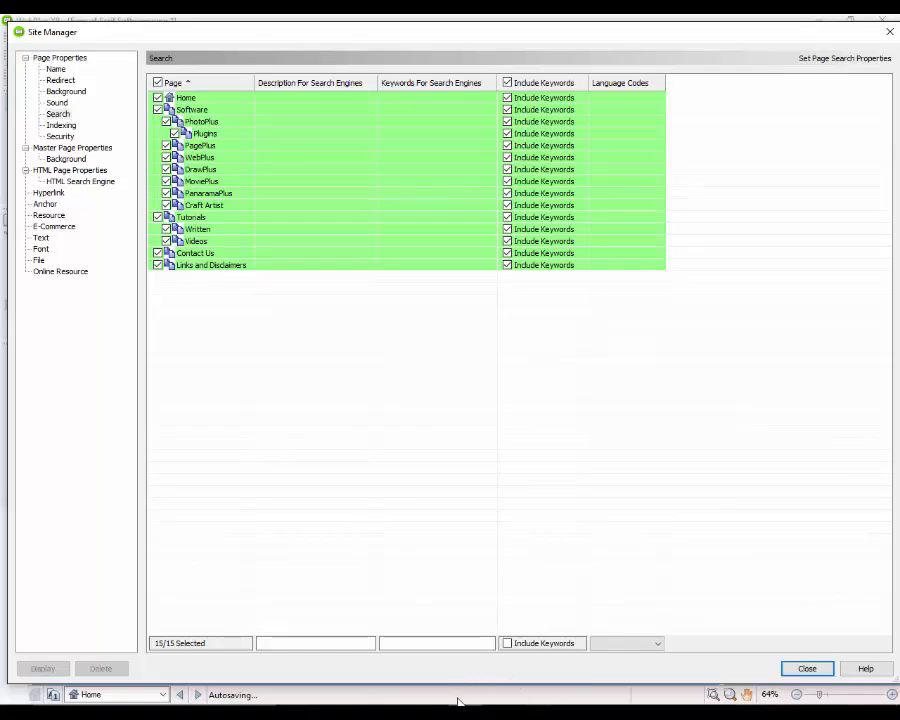
- Switch to WordPad and copy the paragraph that describes the Fans of Serif Software group
click(496, 640)
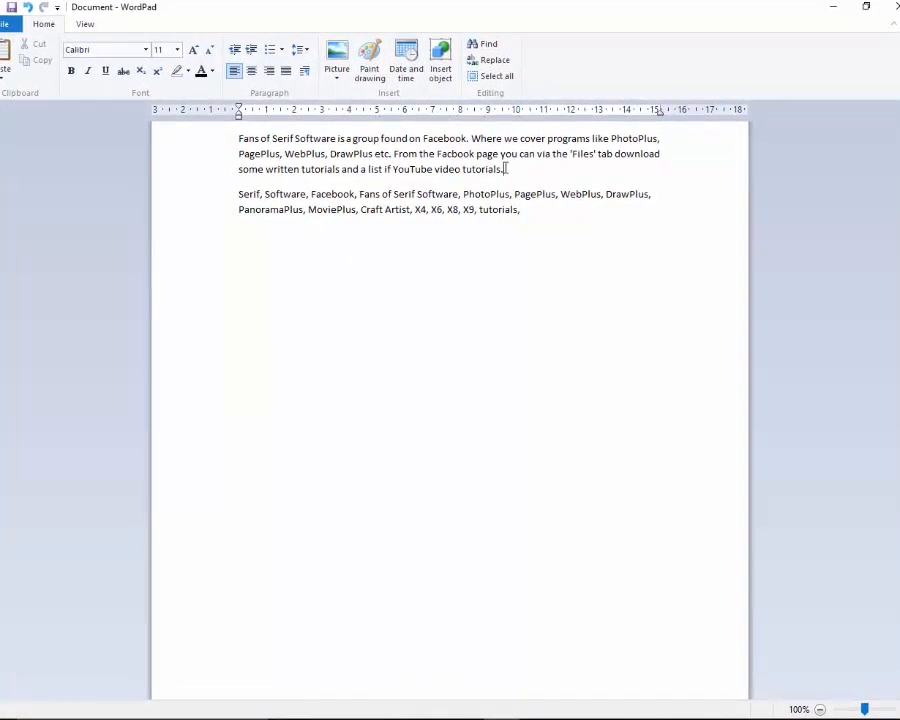
drag(507, 169, 244, 141)
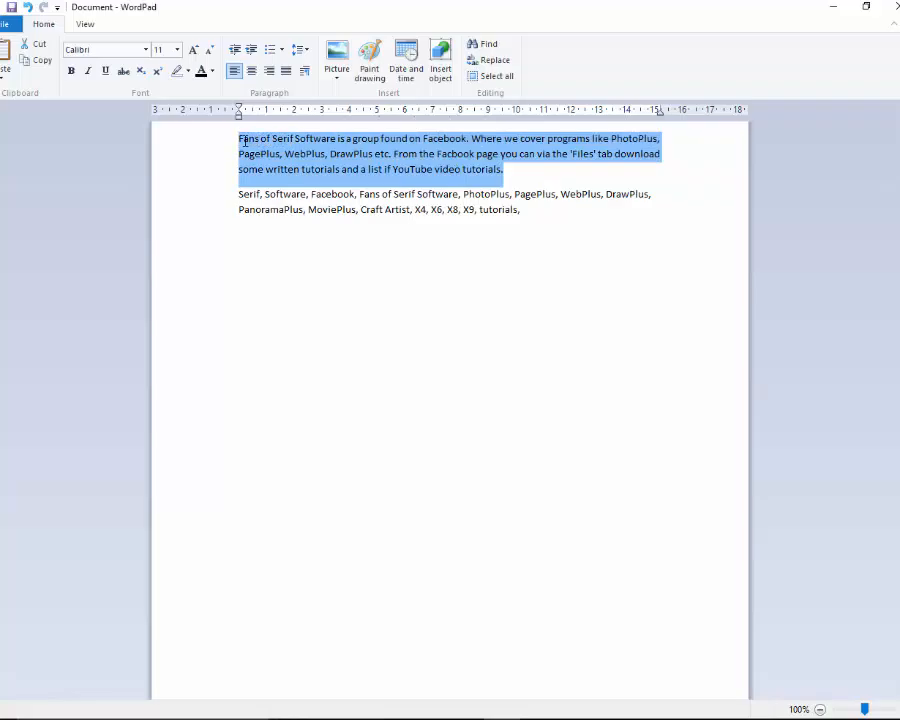
right_click(255, 145)
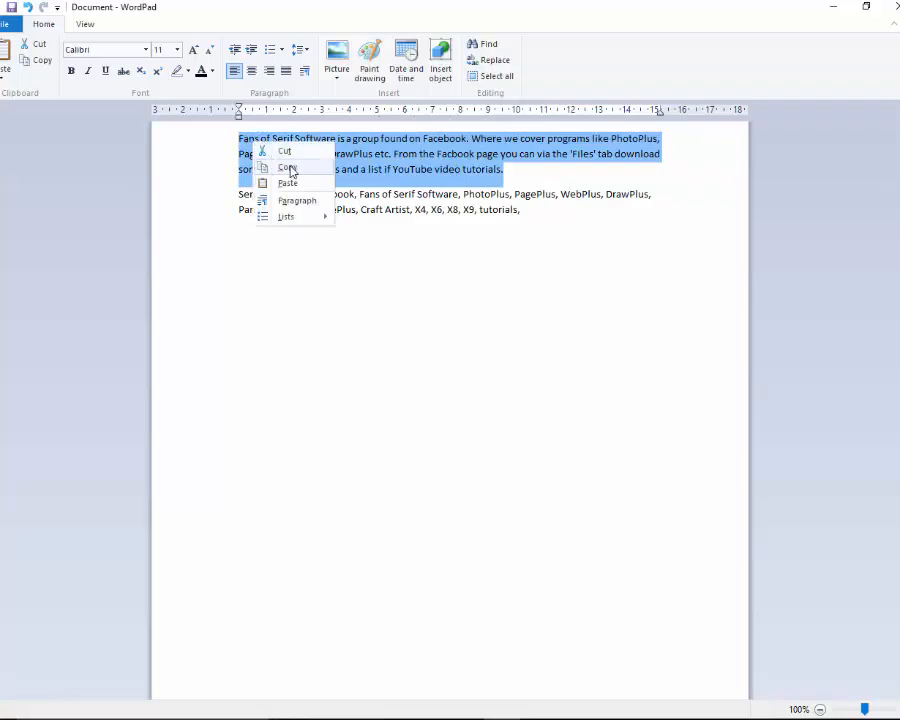
click(291, 172)
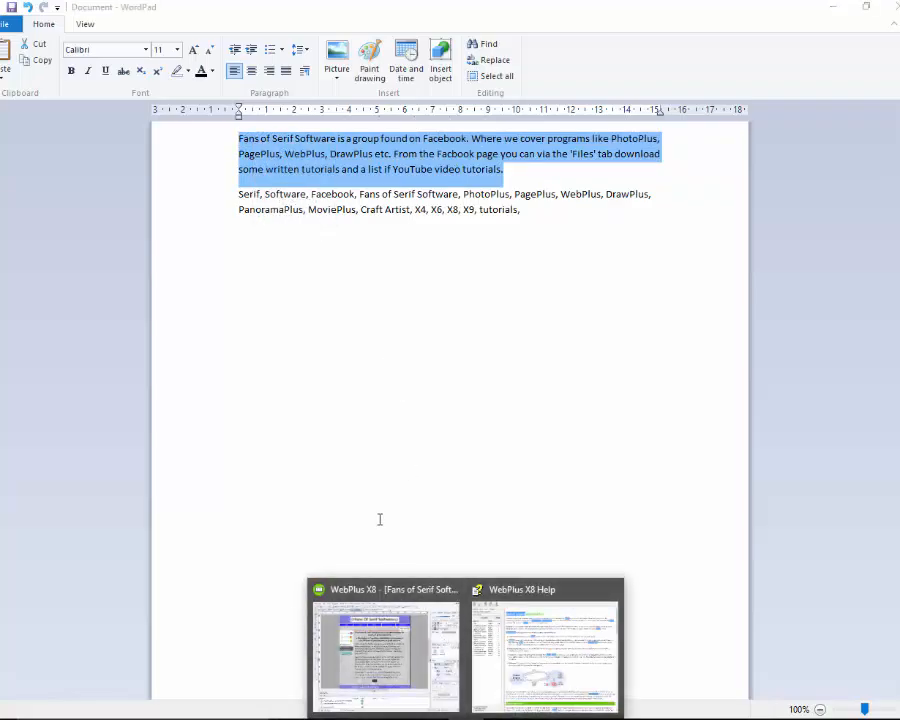
- Back in WebPlus Site Manager, paste the copied paragraph as the search engine description for all selected pages
click(385, 645)
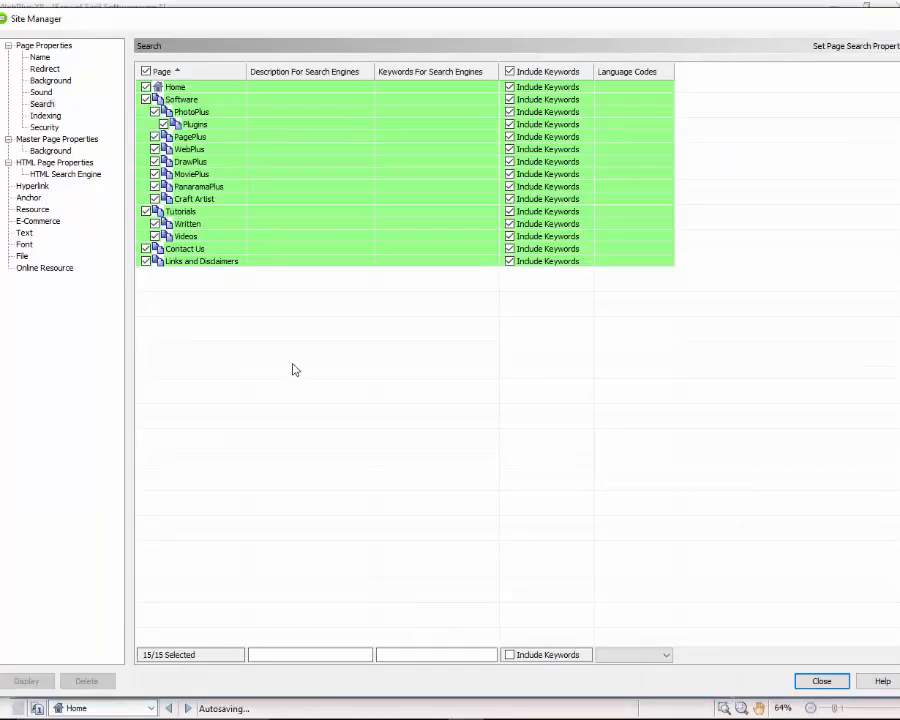
right_click(255, 654)
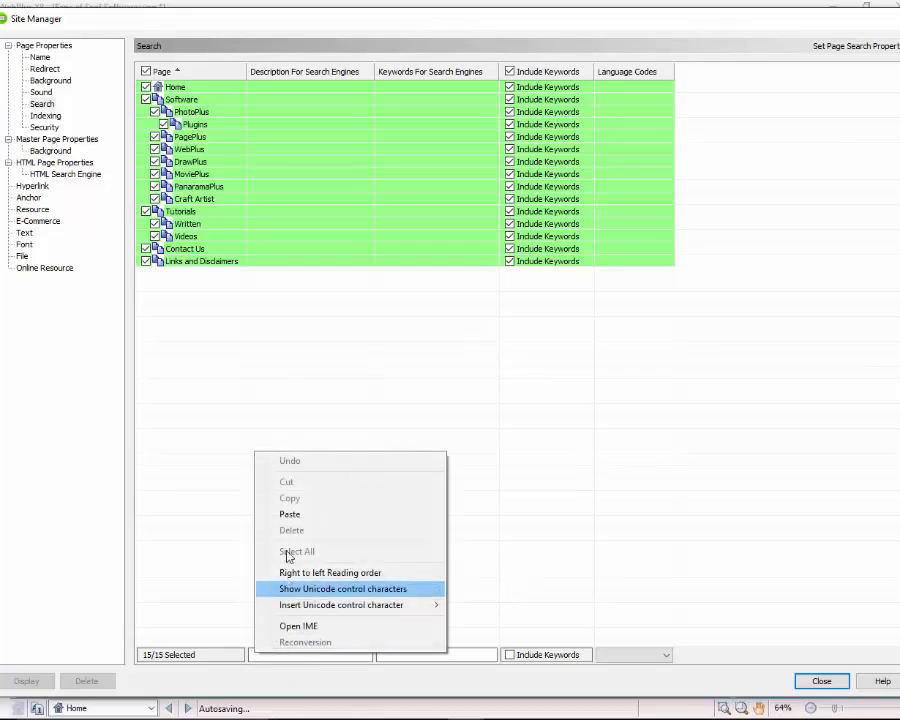
click(290, 515)
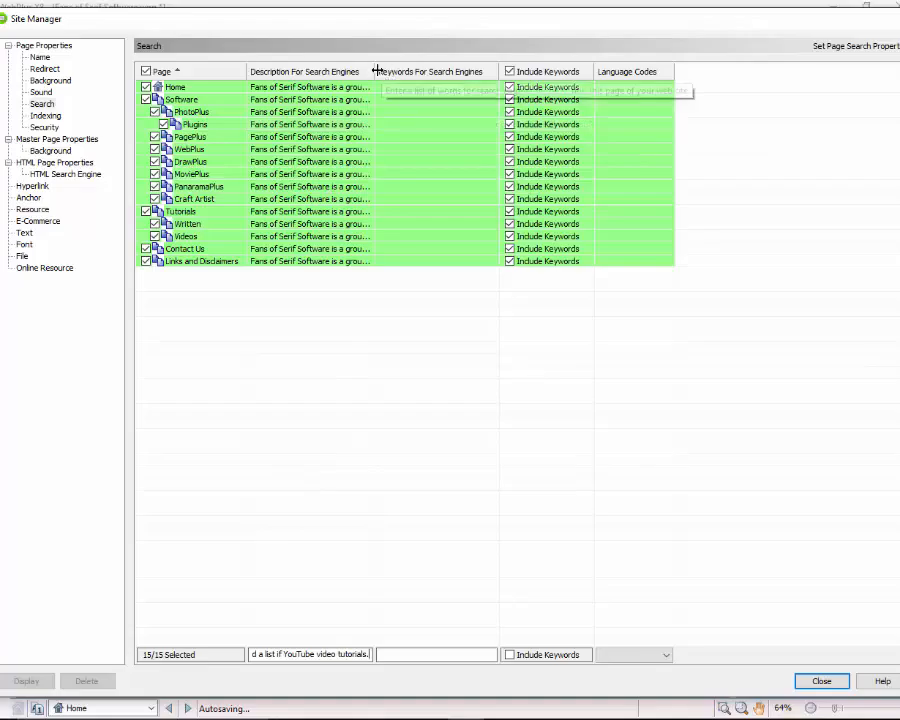
- Widen the search engine description column and turn on Include Keywords for all selected pages
drag(374, 71, 469, 63)
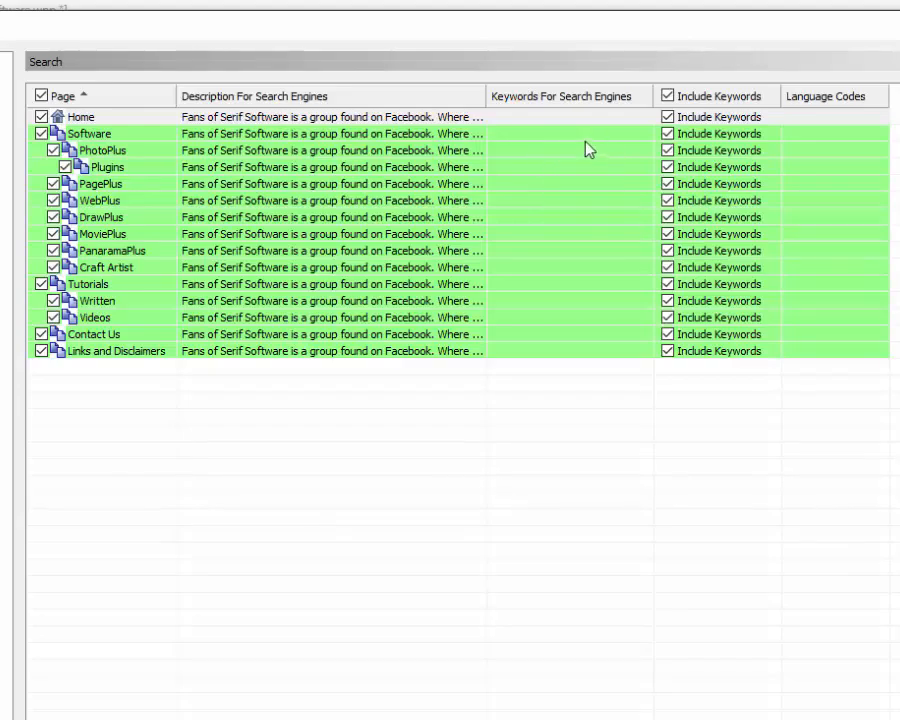
drag(585, 146, 321, 250)
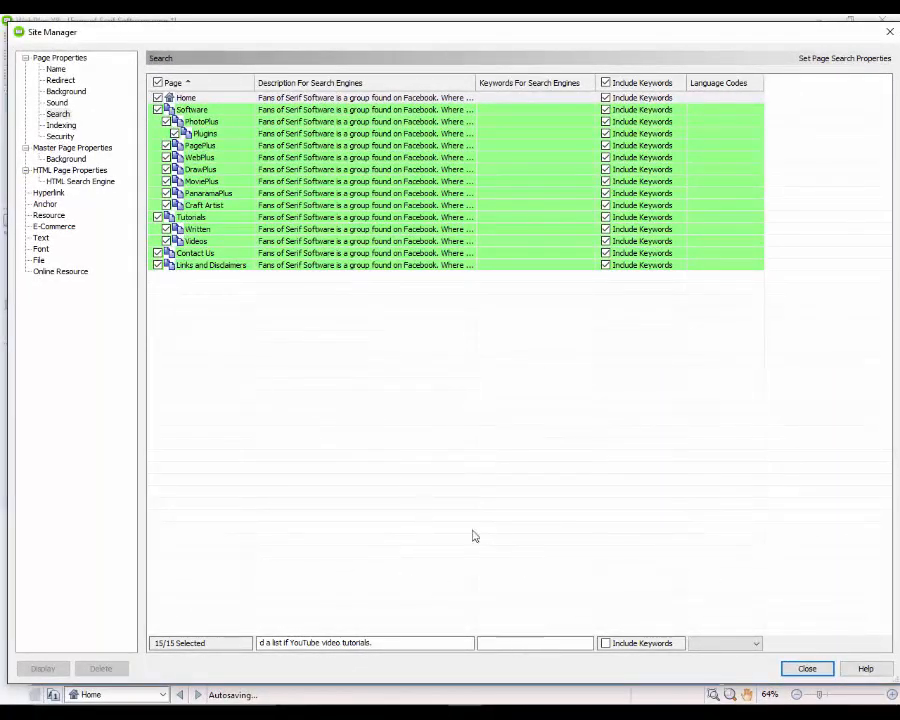
click(606, 644)
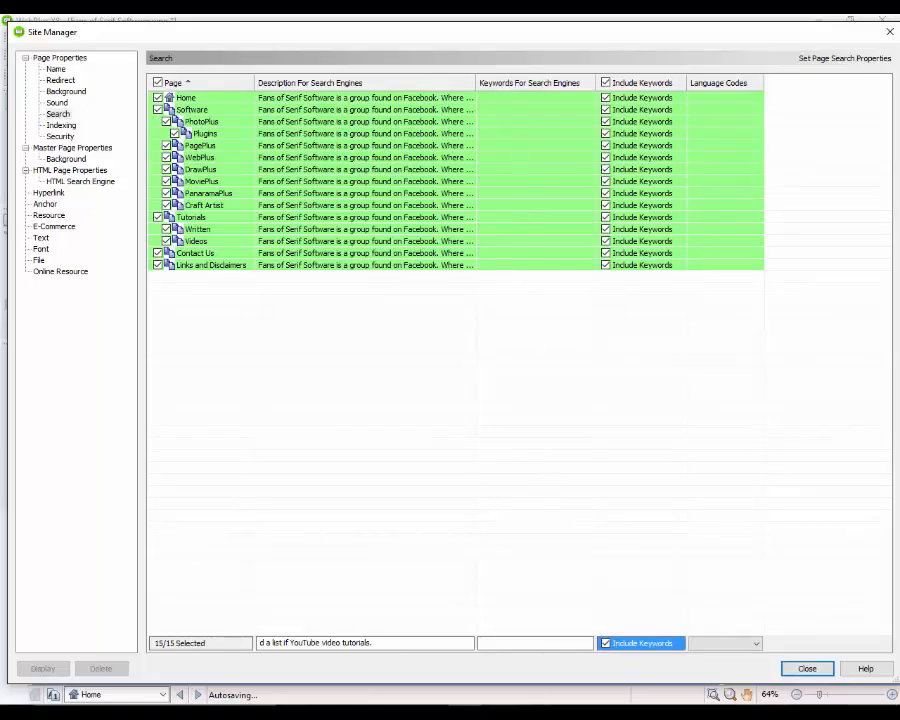
- Switch to WordPad and copy the comma-separated keyword list that runs from "Serif, Software, Facebook" to "X9, tutorials,"
click(462, 711)
click(418, 338)
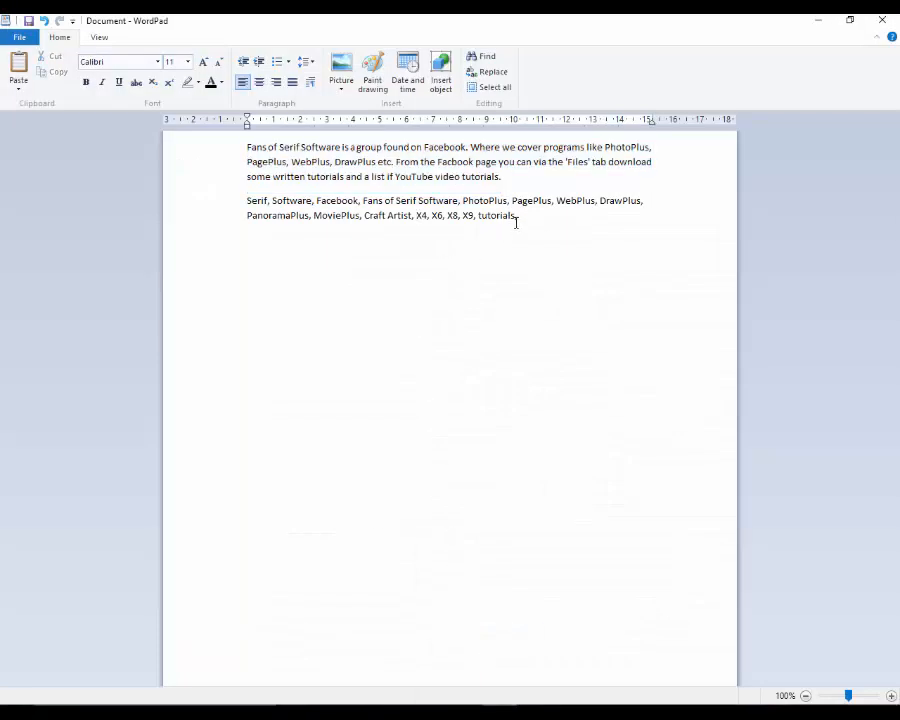
drag(520, 216, 261, 205)
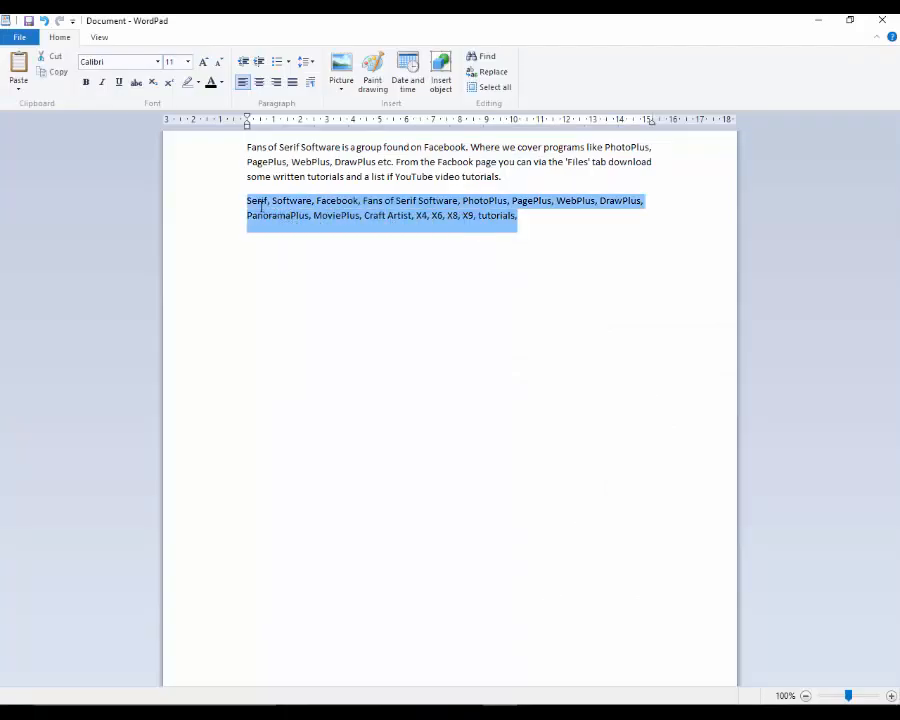
right_click(279, 207)
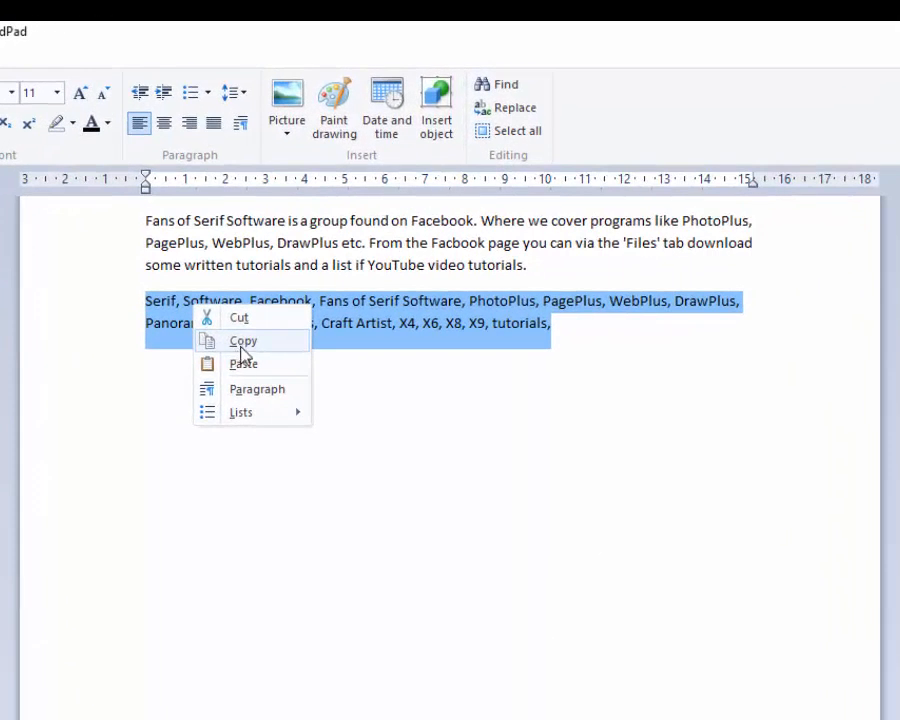
click(242, 343)
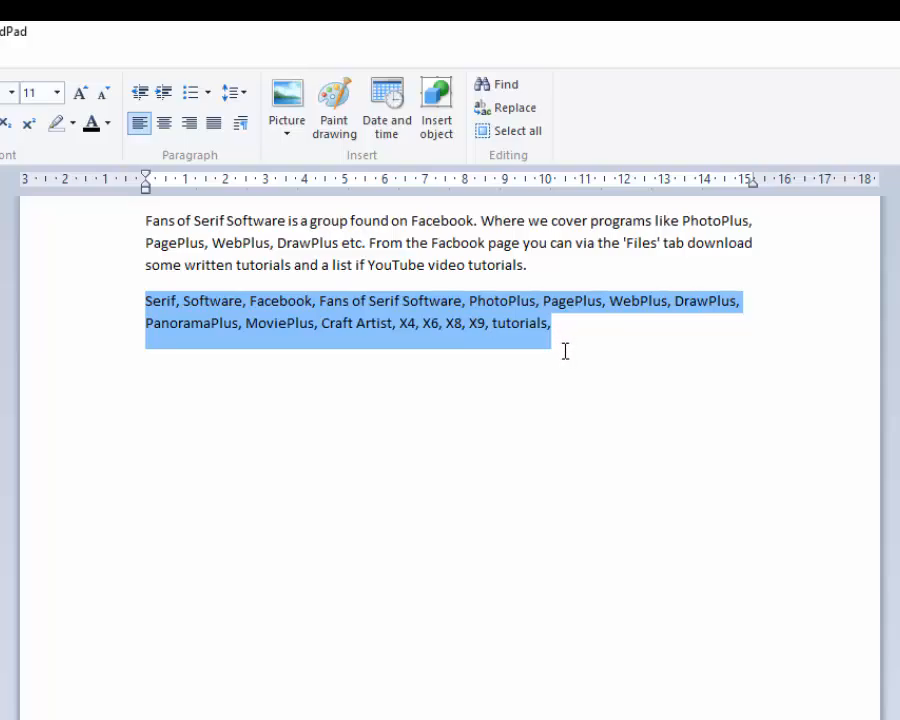
right_click(465, 330)
click(511, 364)
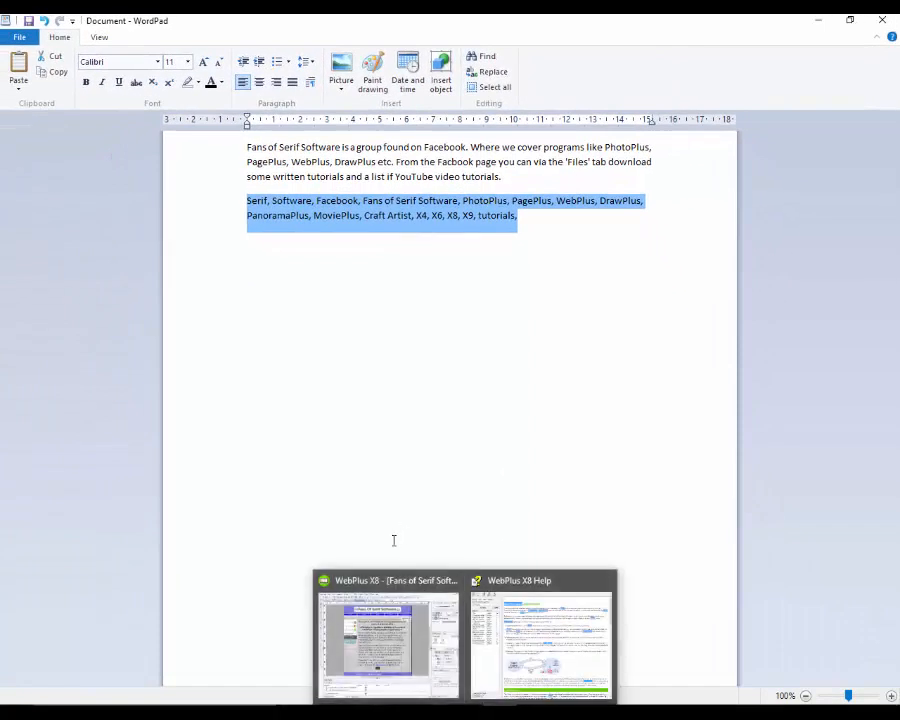
- Back in WebPlus Site Manager, paste the copied list as the search engine keywords for all selected pages and widen the keywords column
click(422, 634)
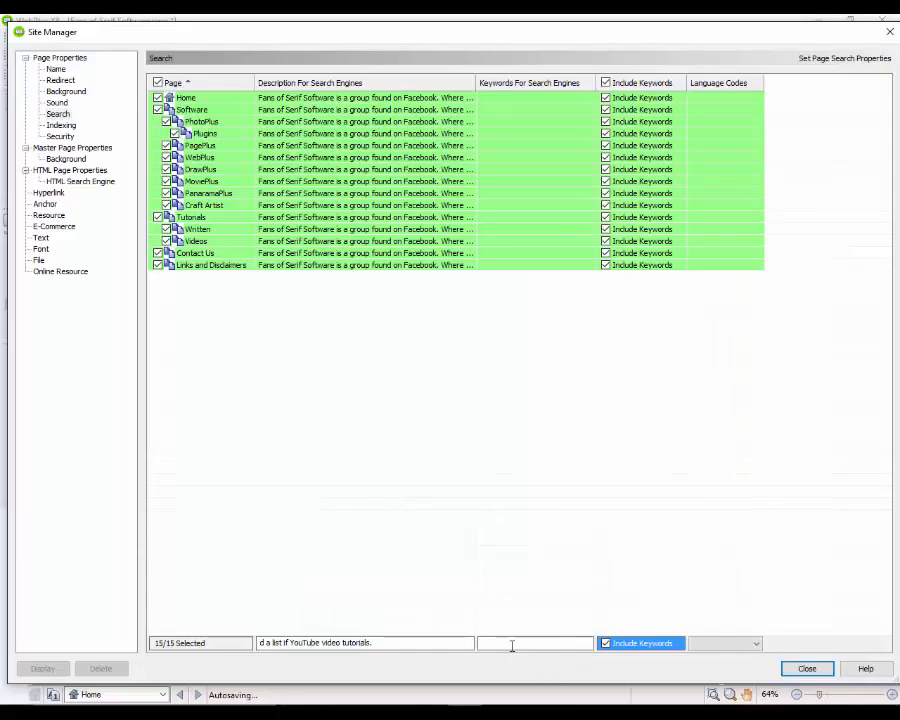
click(481, 643)
right_click(482, 644)
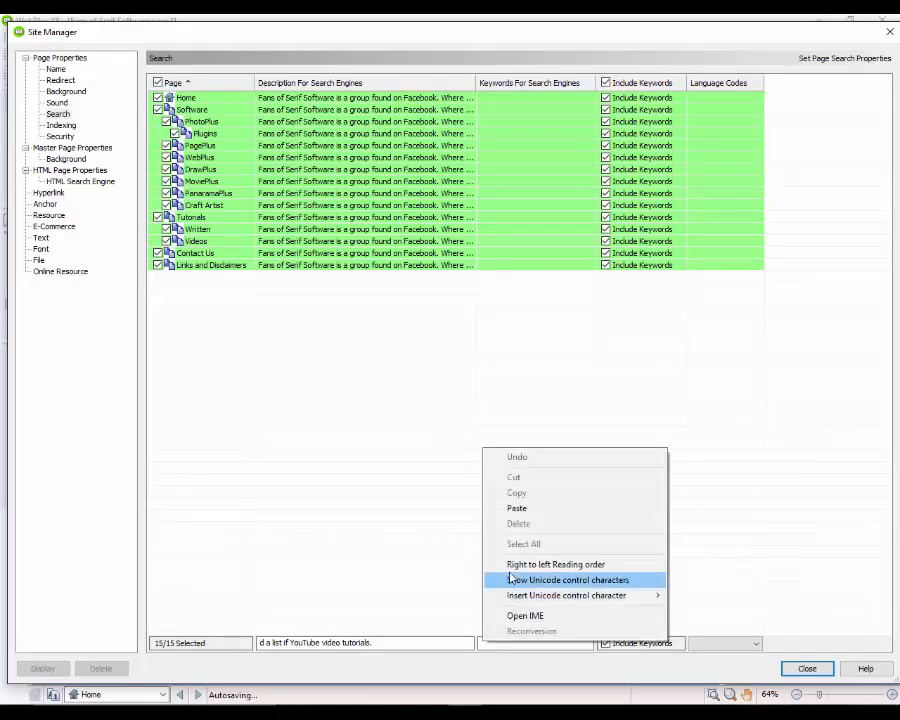
click(517, 508)
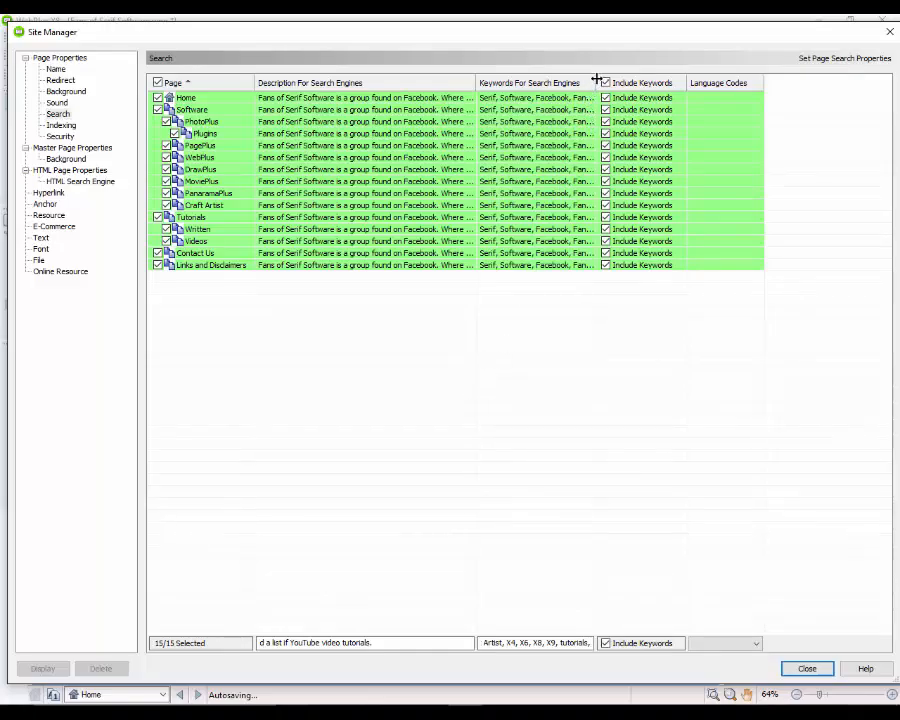
drag(597, 83, 735, 72)
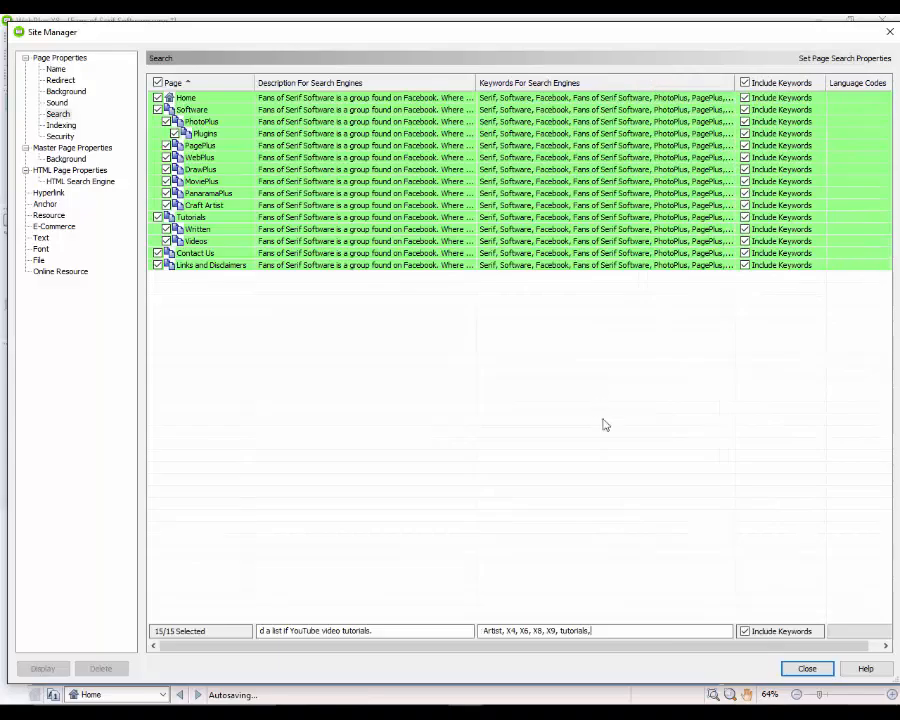
- Deselect all pages, append "Contact, Email," to the search engine keywords of the Contact Us page only, and deselect that page
click(157, 84)
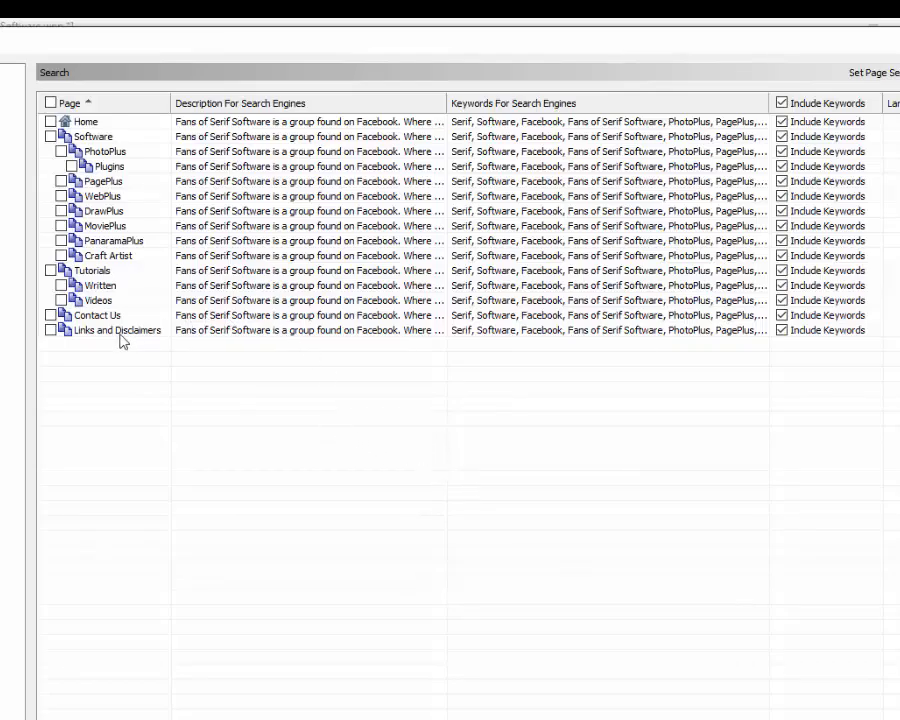
click(51, 316)
click(51, 316)
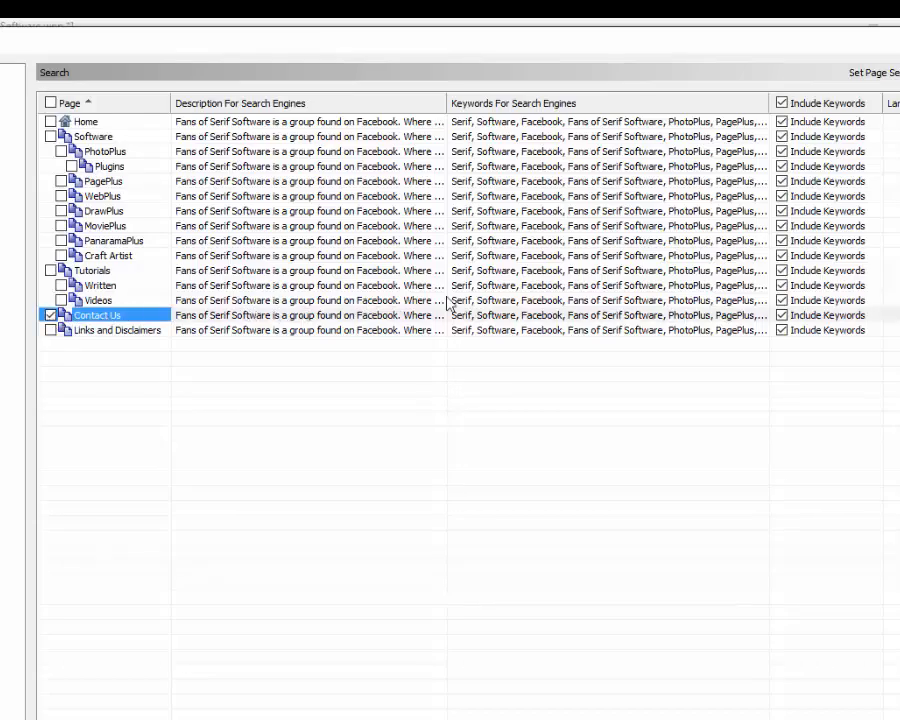
click(750, 320)
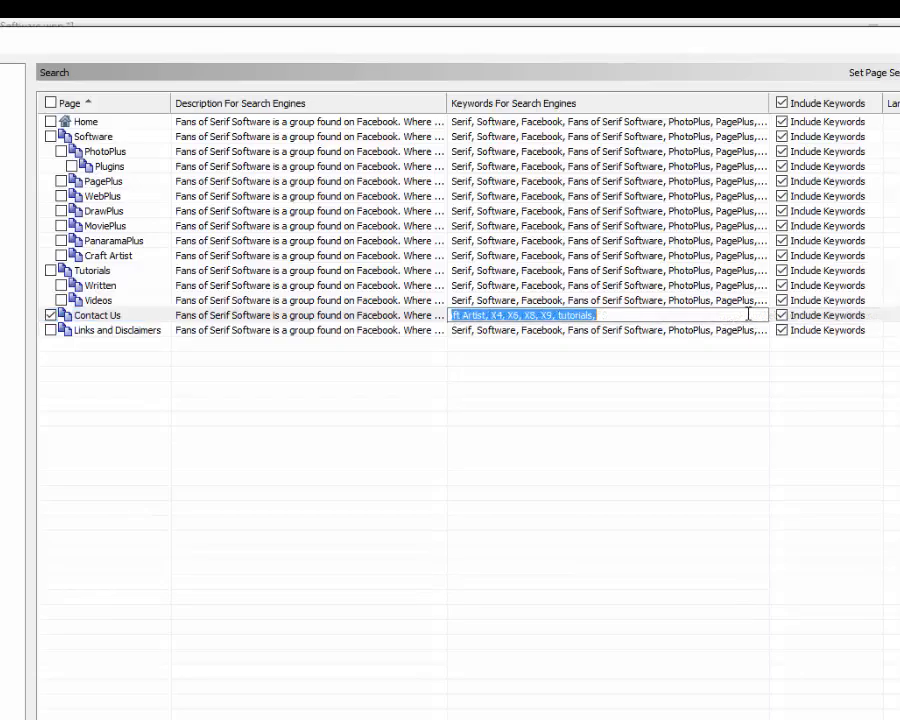
key(End)
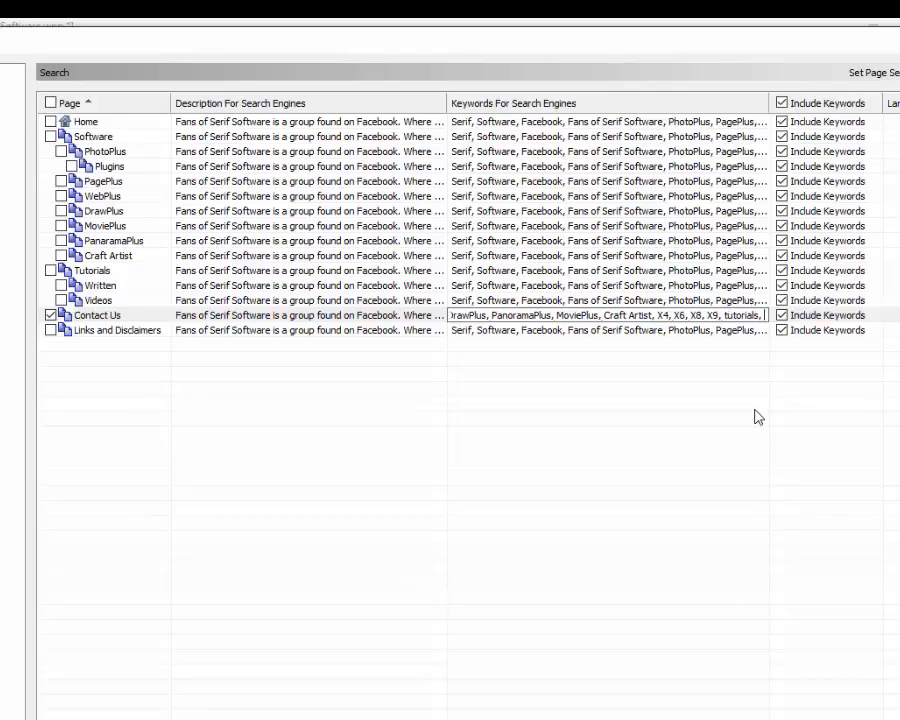
text(C)
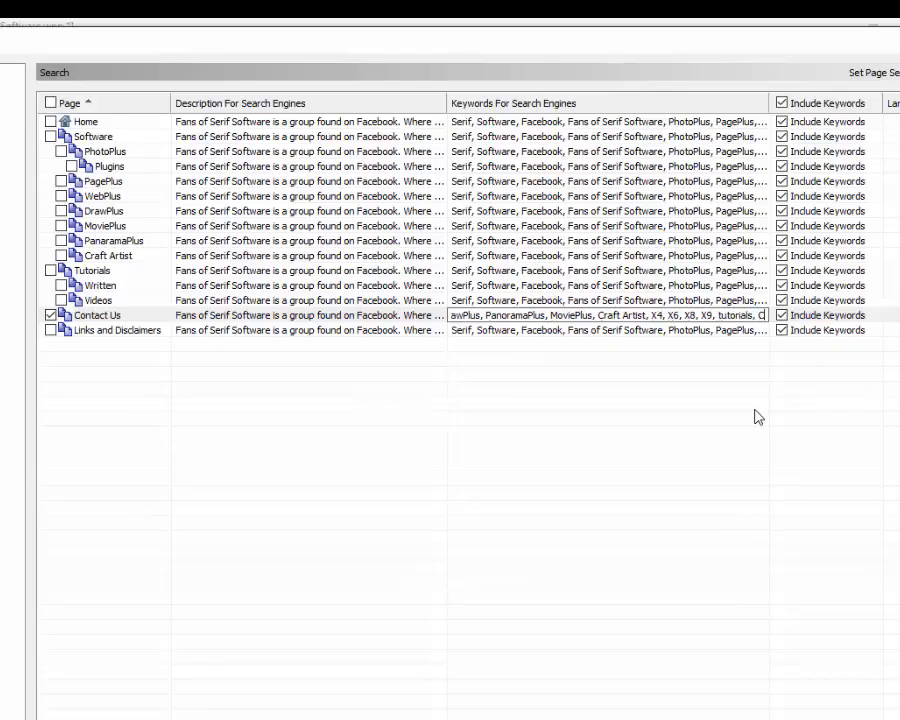
text(ontact)
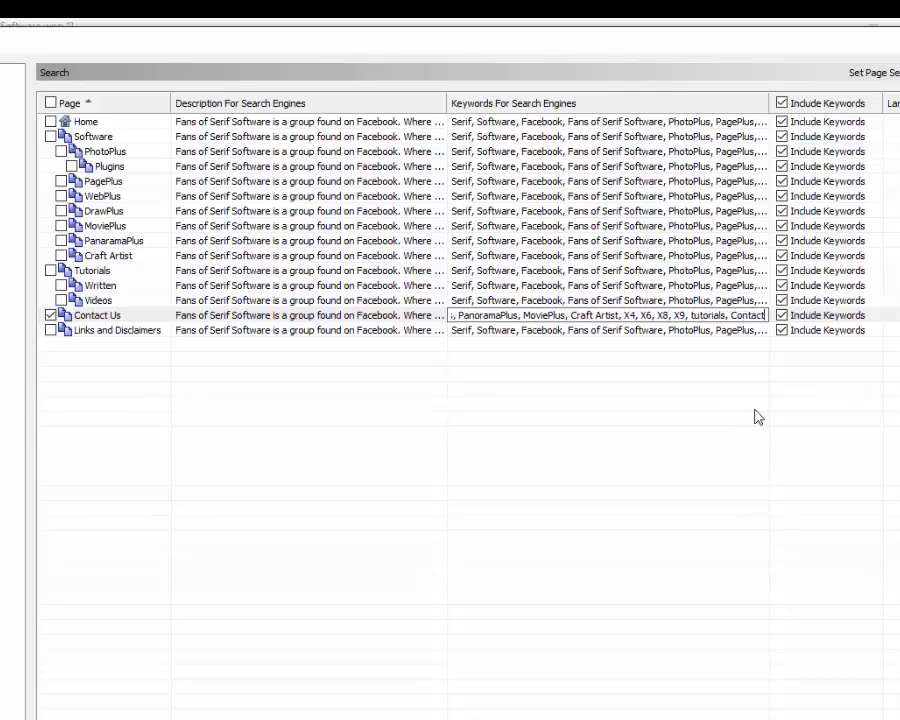
text(,)
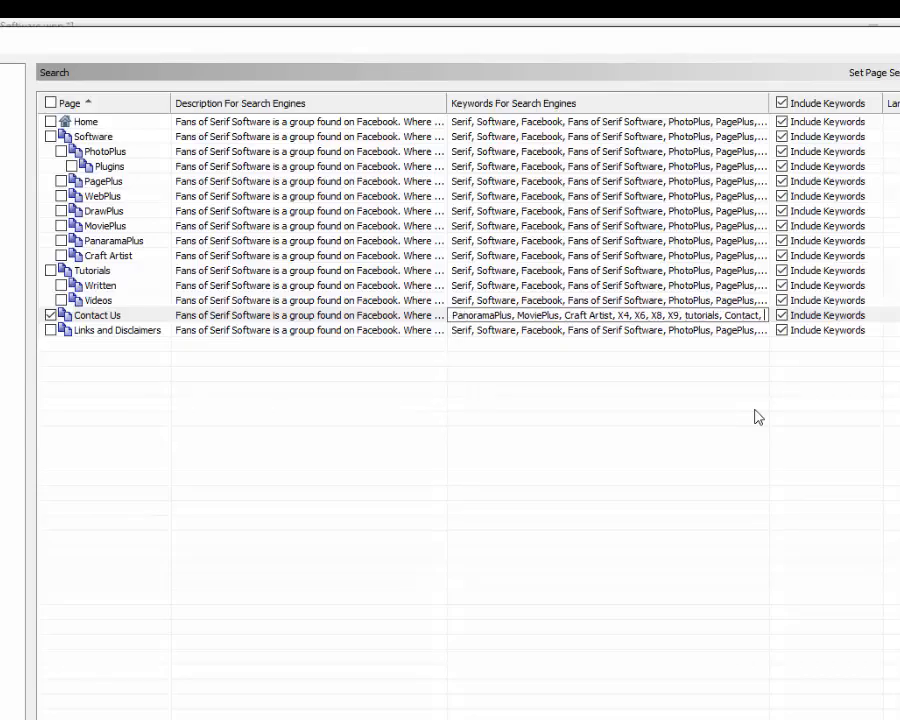
text( Email)
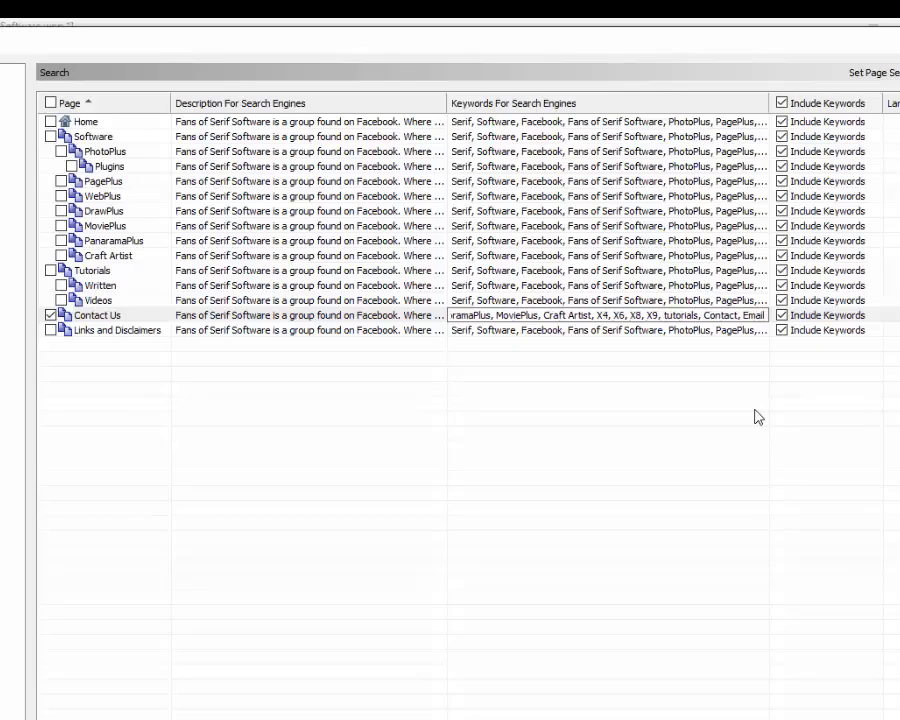
text(,)
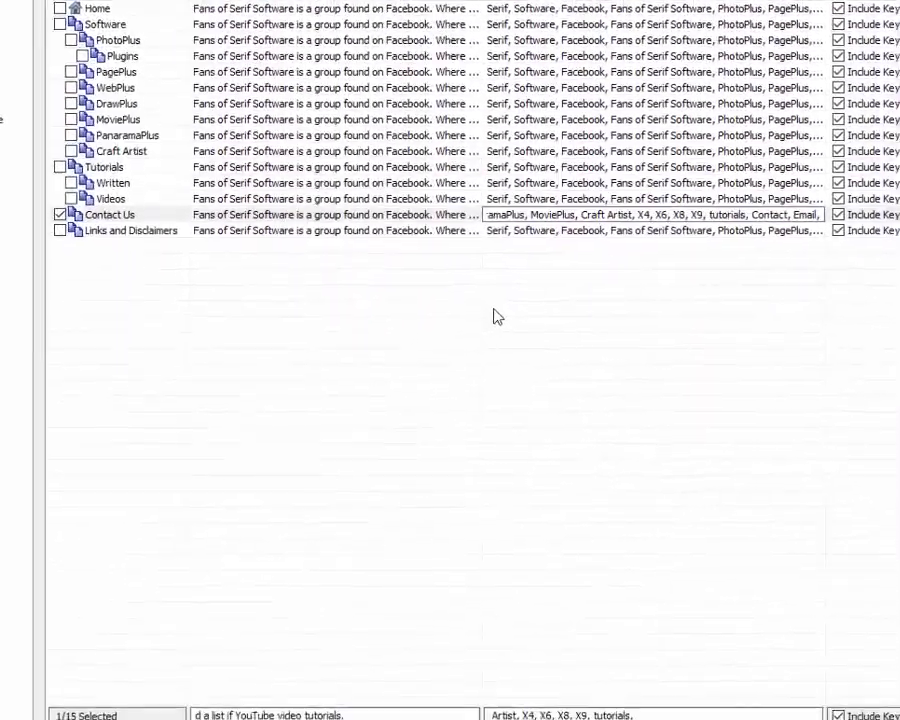
key(Return)
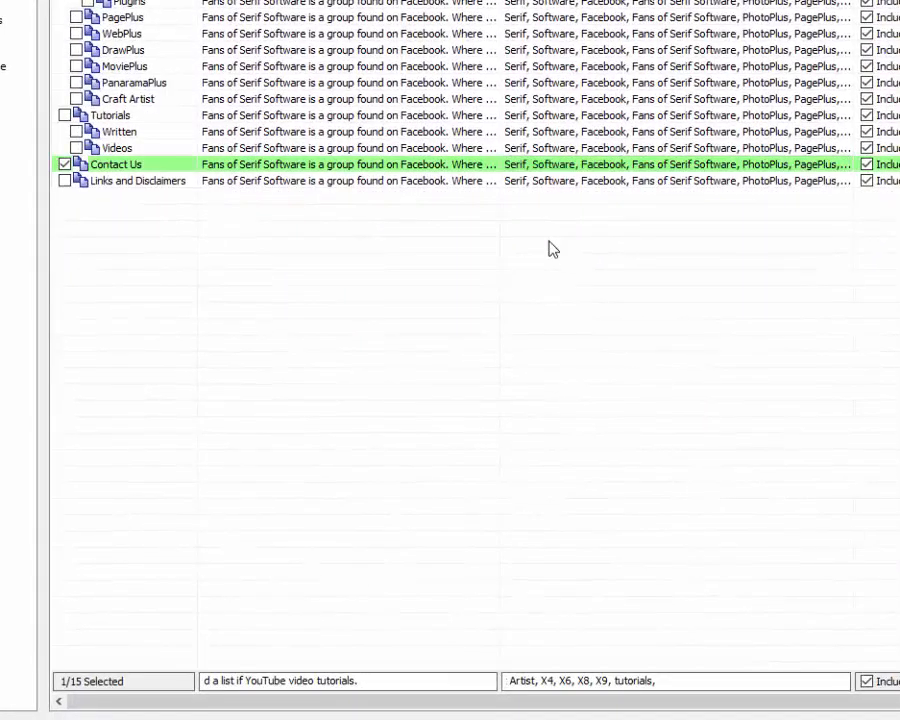
click(64, 164)
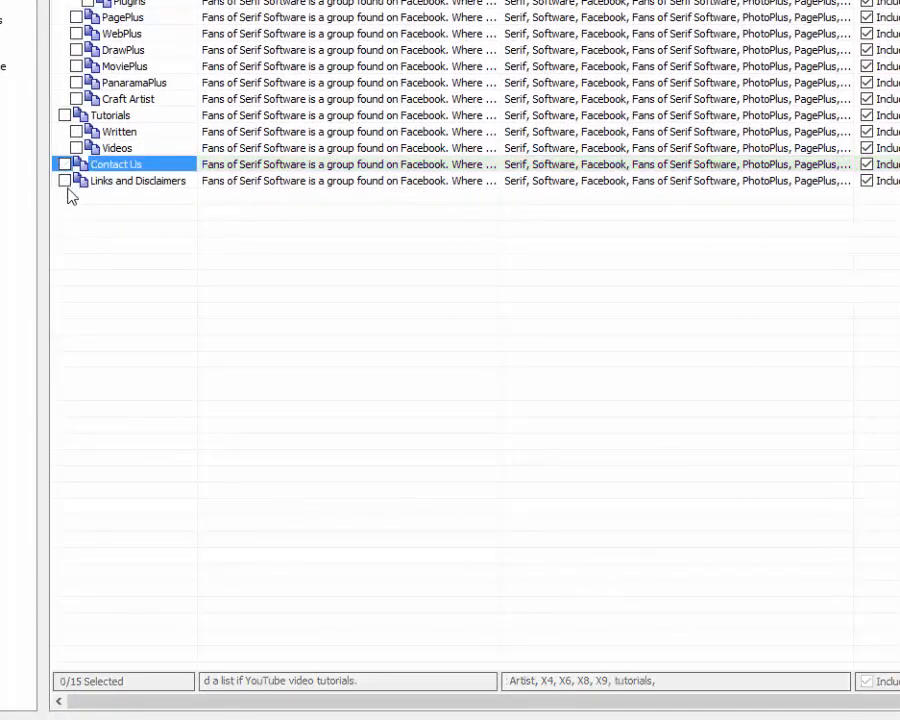
- Append "Links, Disclaimers," to the search engine keywords of the Links and Disclaimers page, leaving the page deselected
click(64, 181)
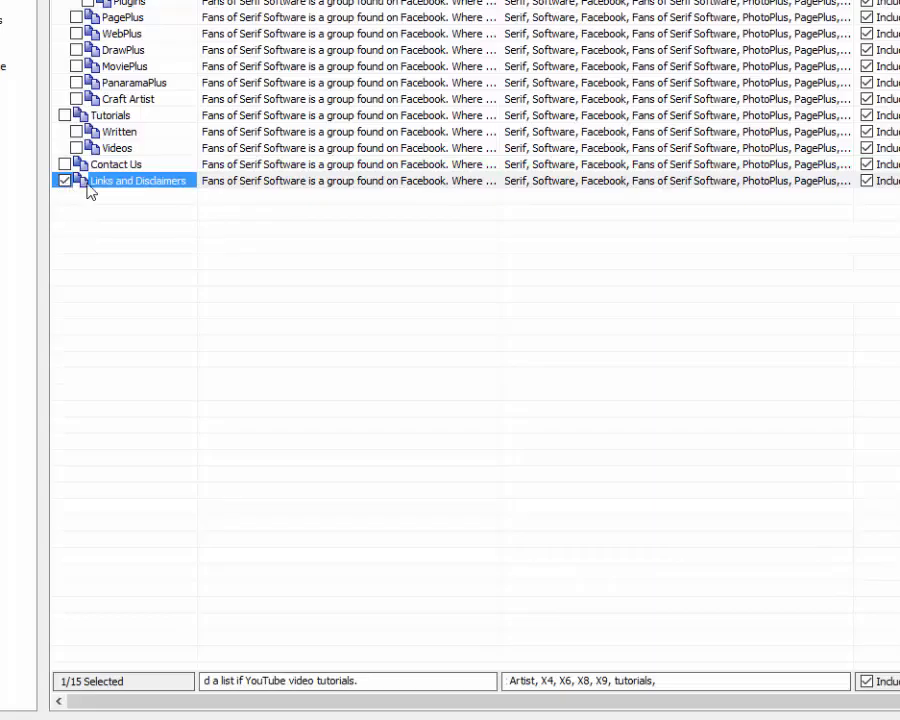
click(784, 181)
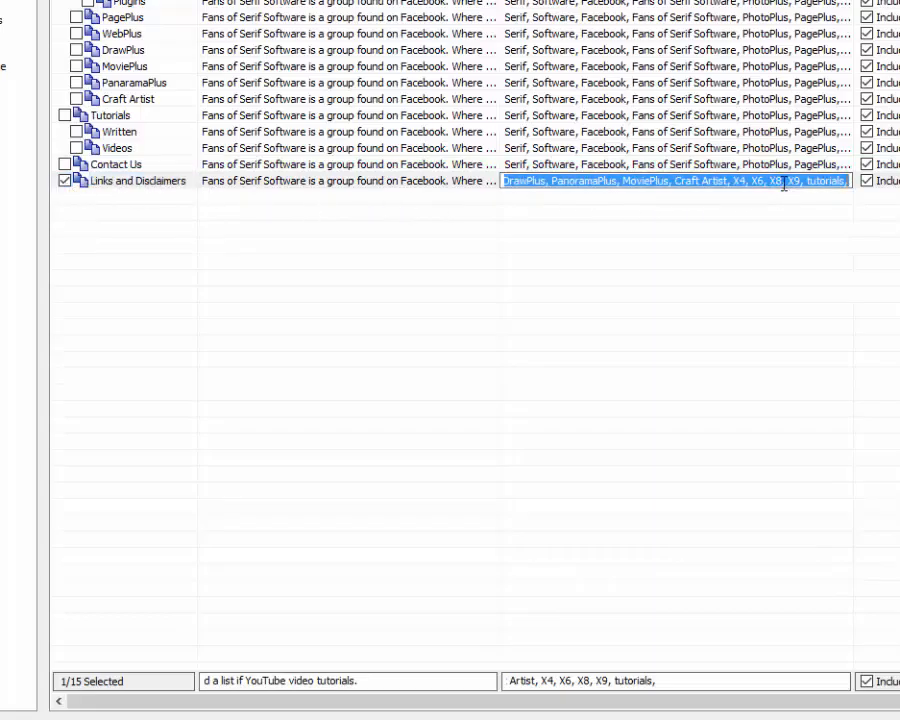
click(846, 182)
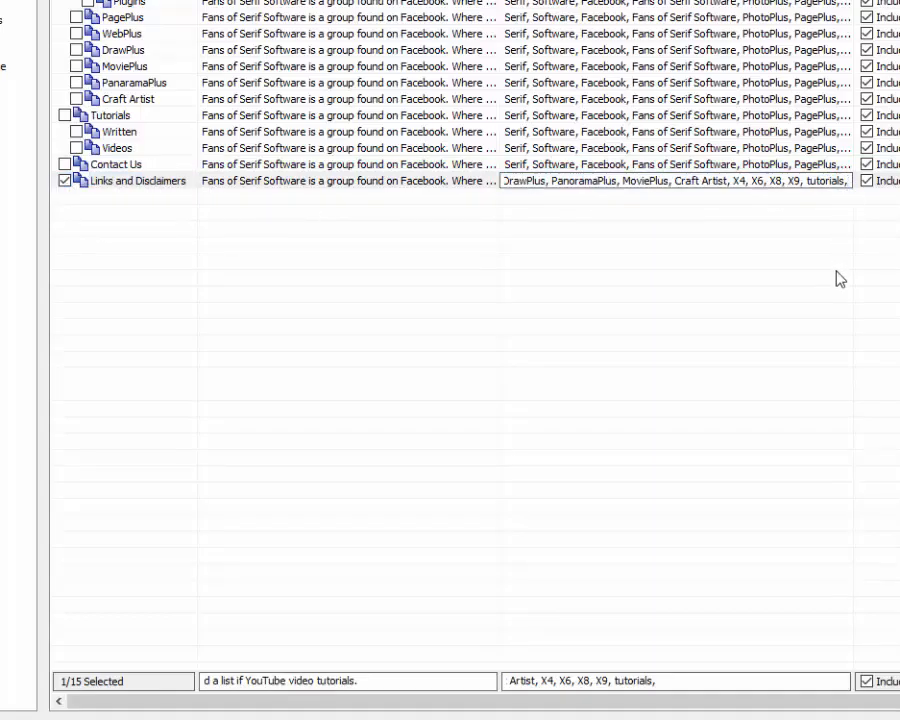
text(Links)
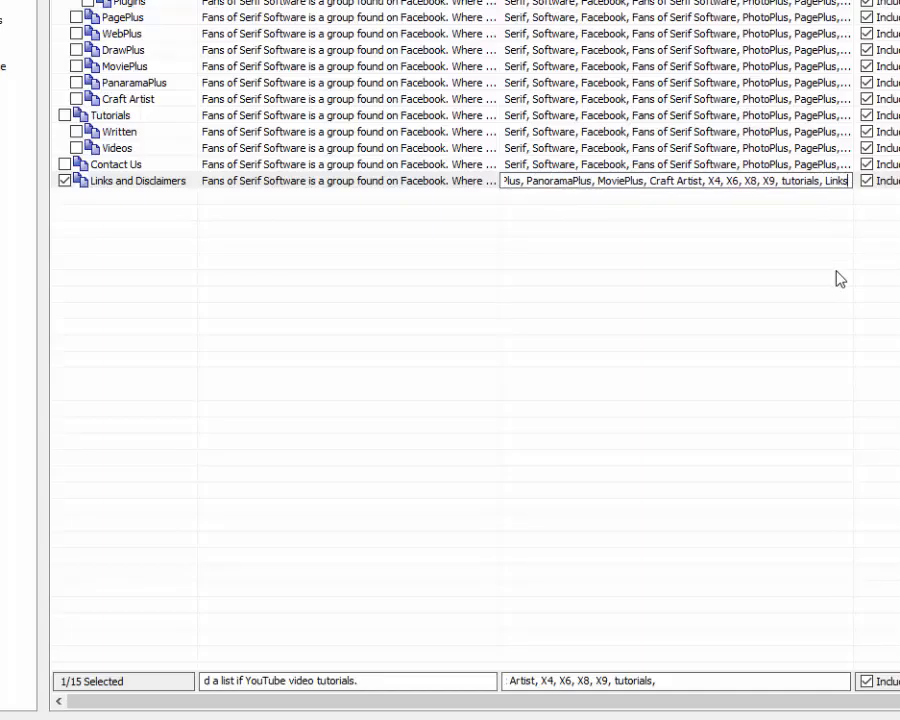
text(,)
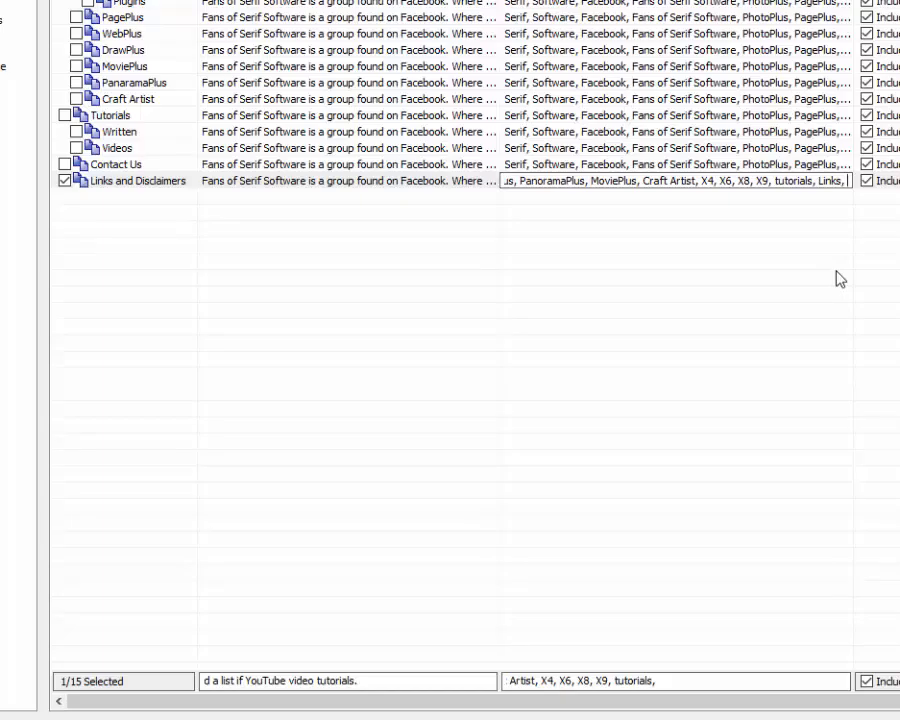
text( Discla)
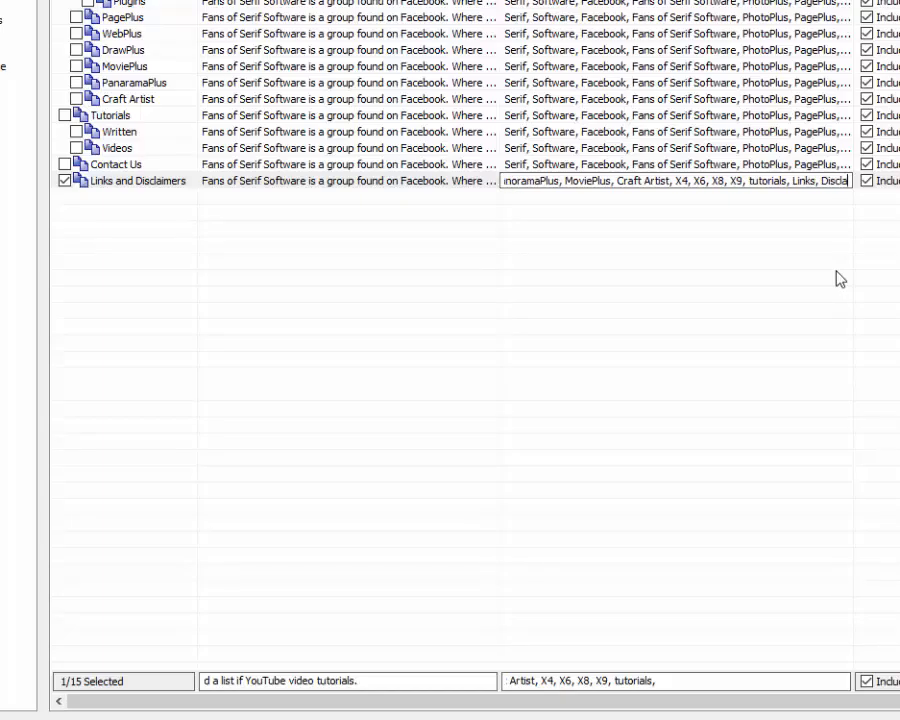
text(imers)
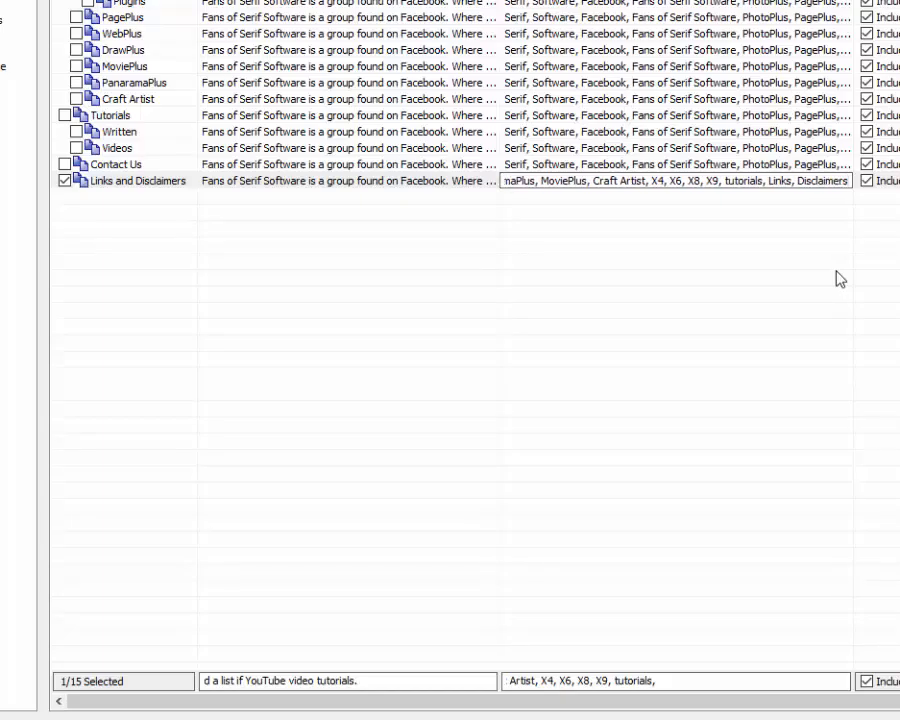
text(,)
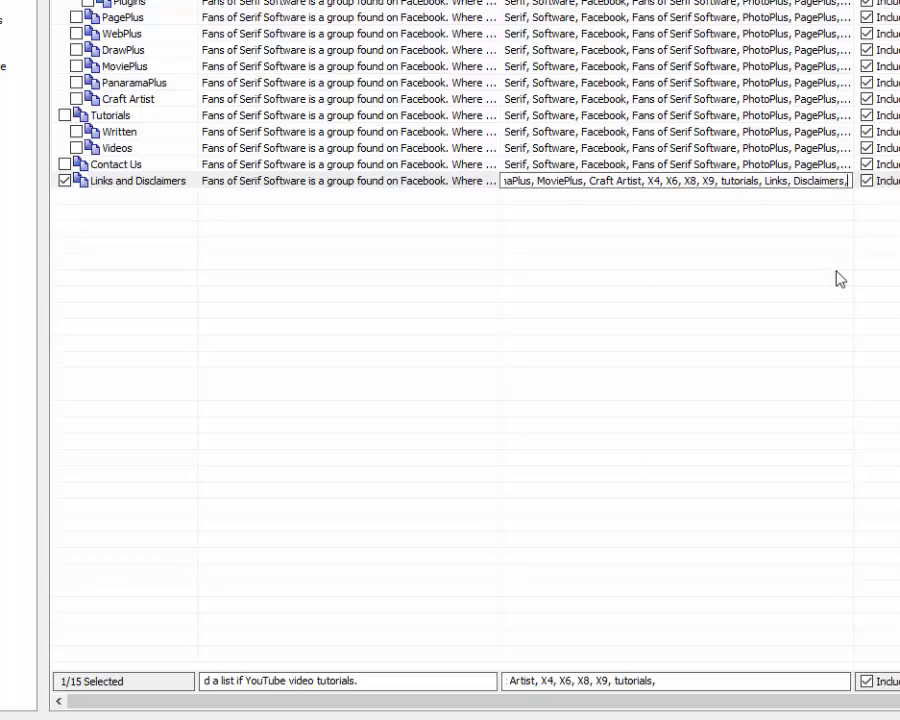
key(Return)
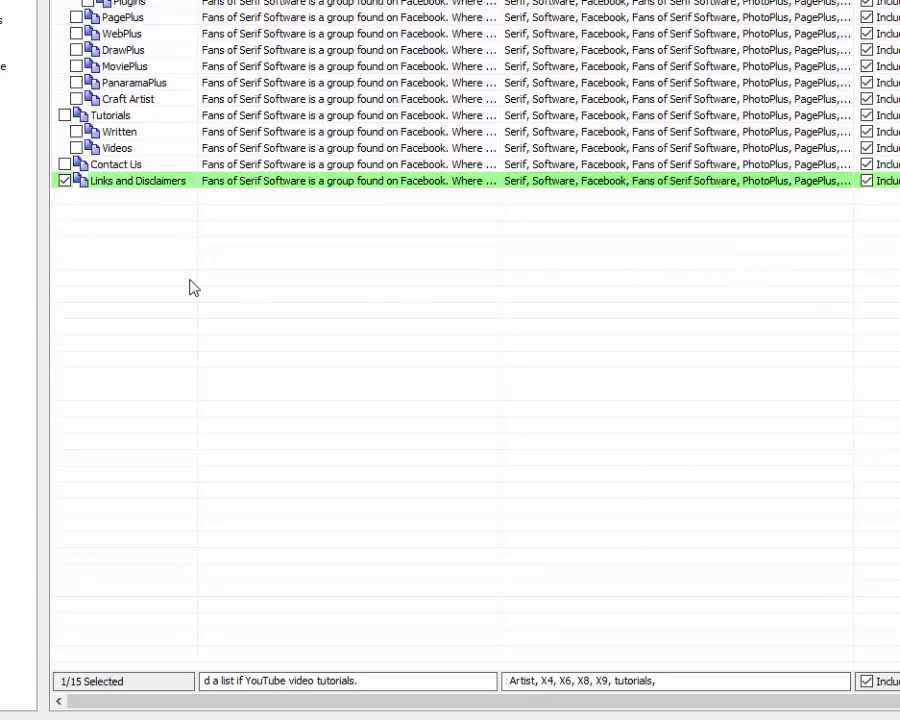
click(65, 182)
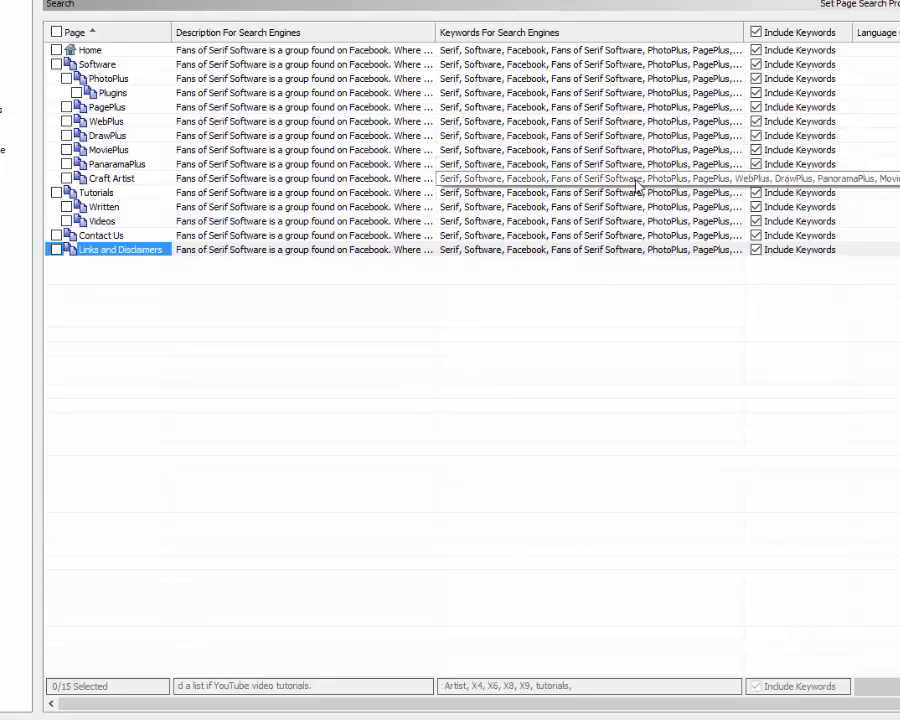
- Append "Edit, Voice, Overs" to the search engine keywords of the MoviePlus page only, and close Site Manager
click(66, 149)
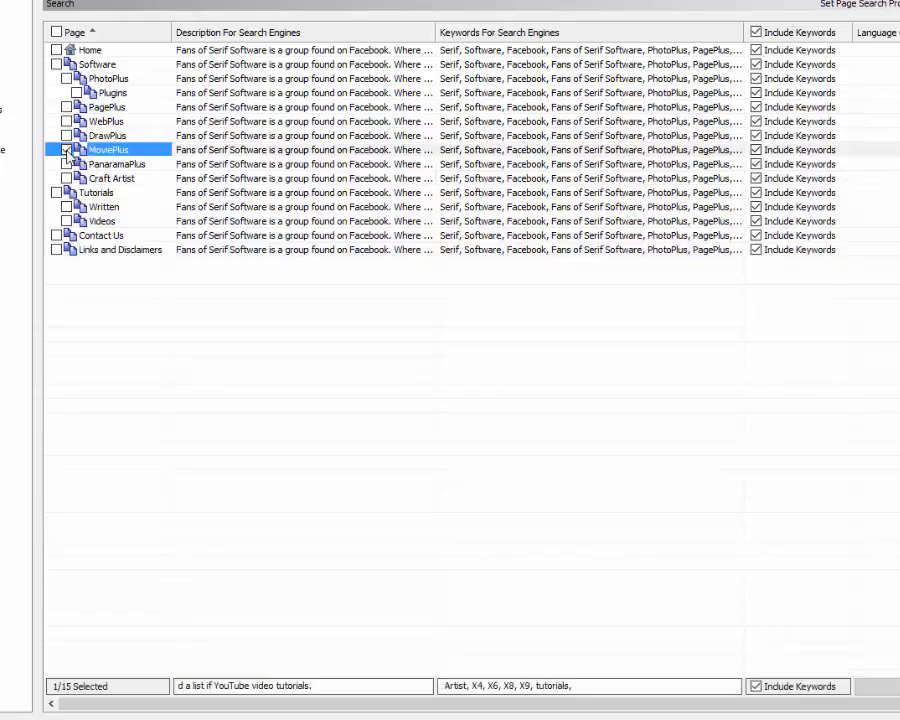
click(738, 150)
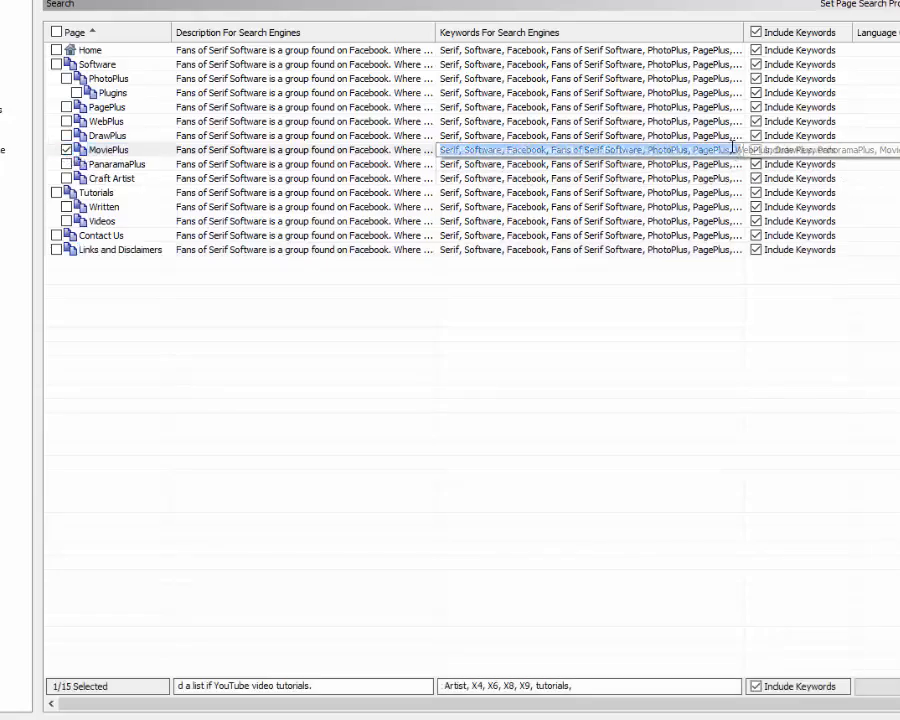
click(741, 149)
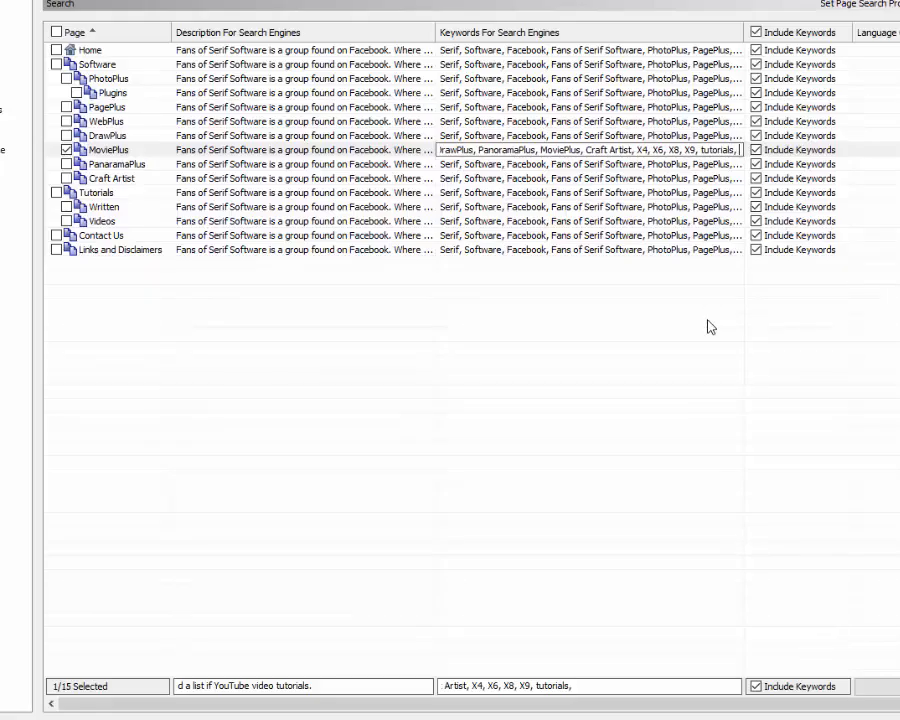
text(Ed)
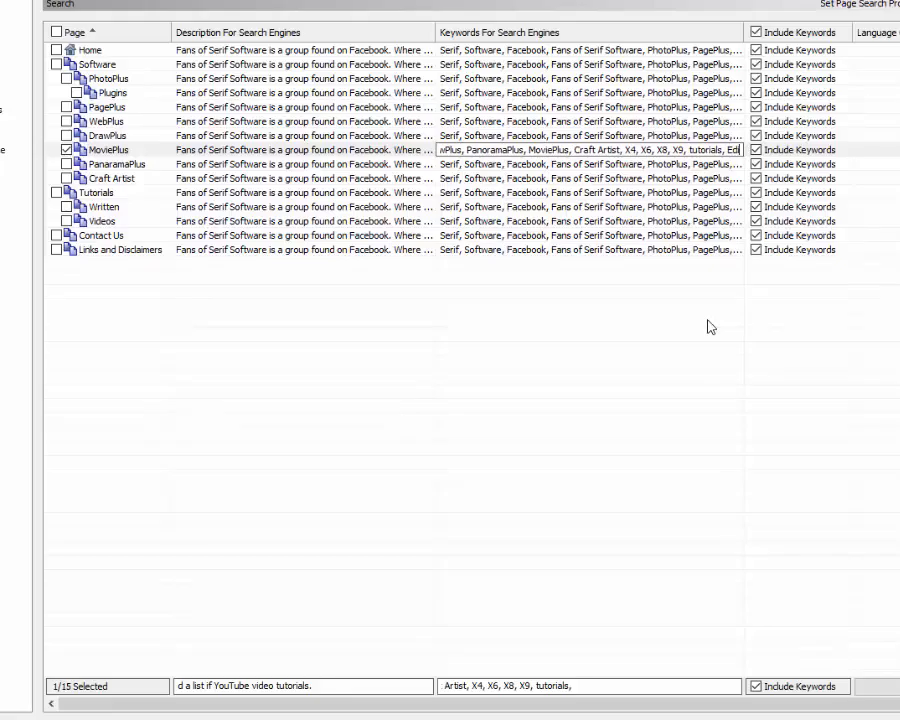
text(it)
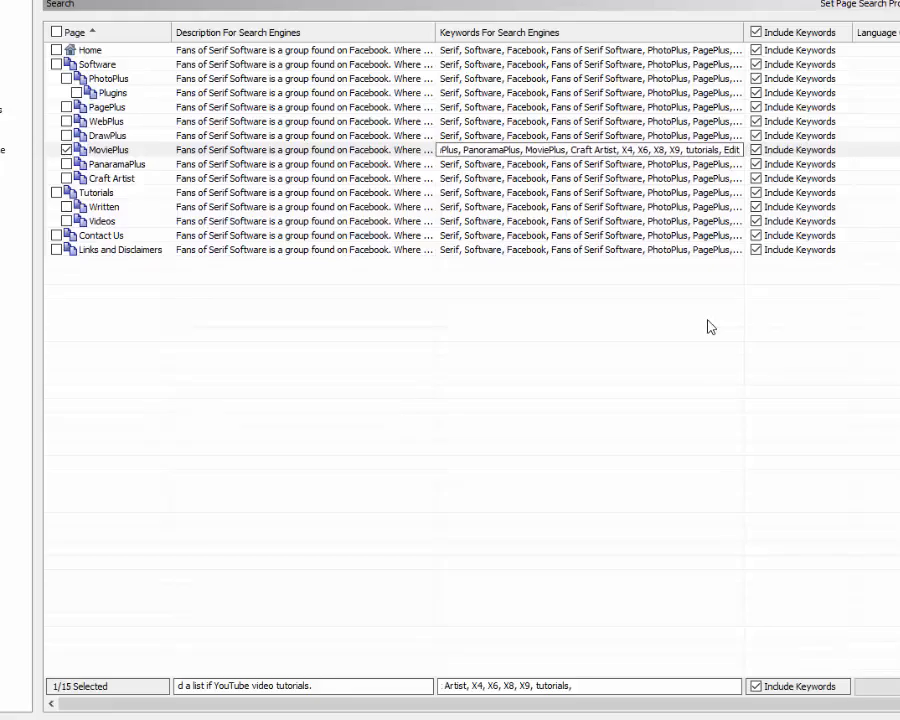
text(, )
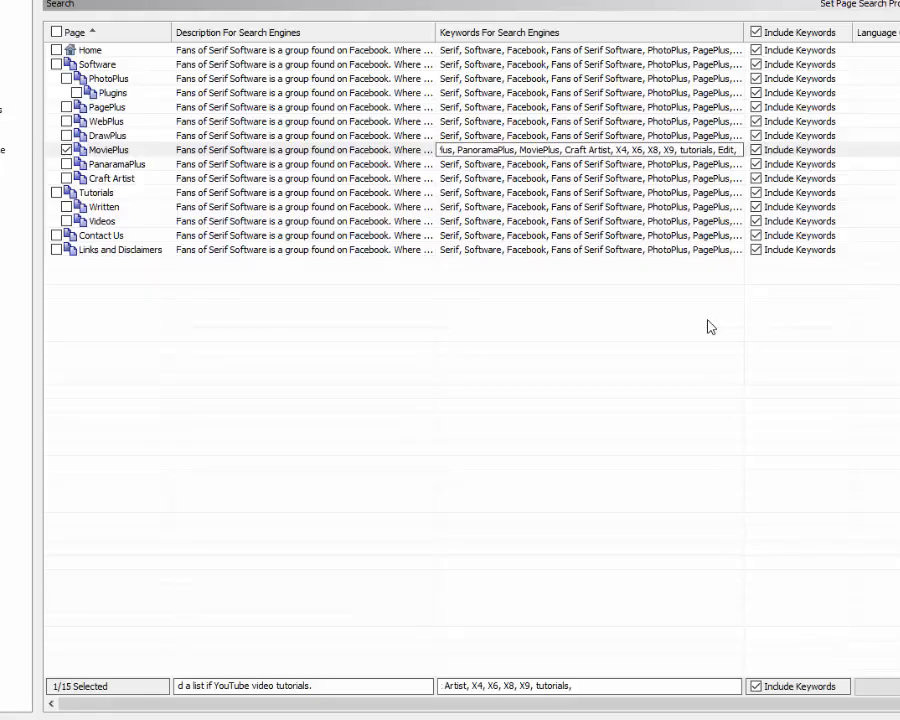
text(Voice)
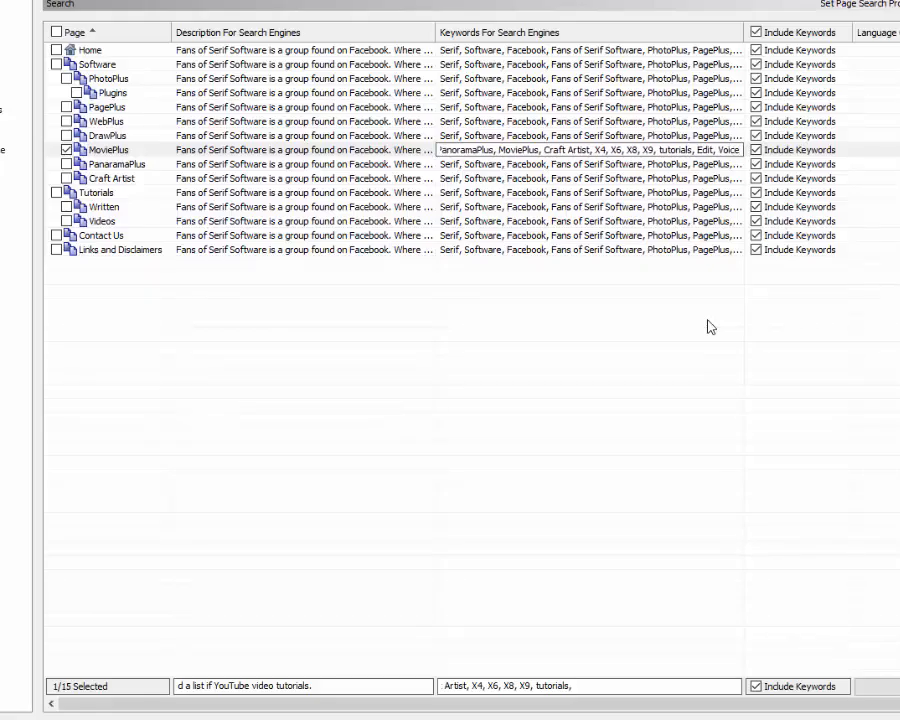
text(overs)
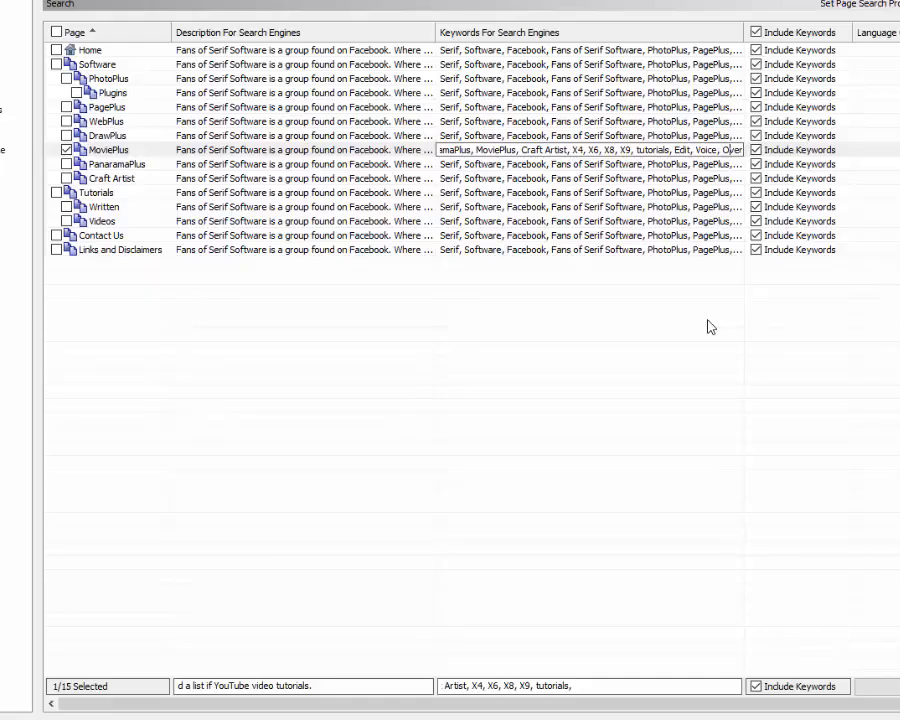
text(s)
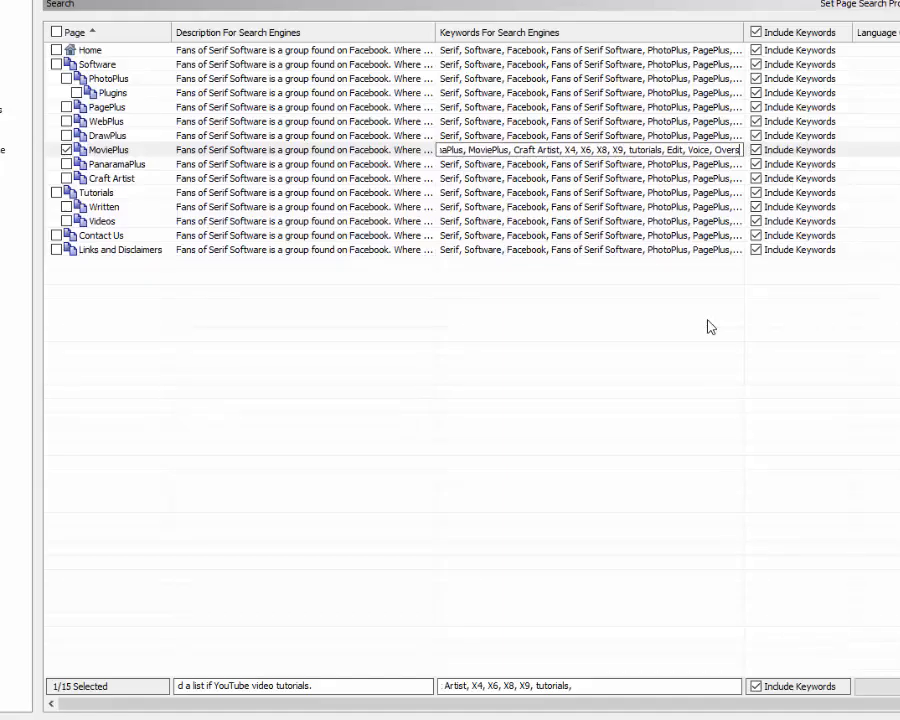
click(440, 334)
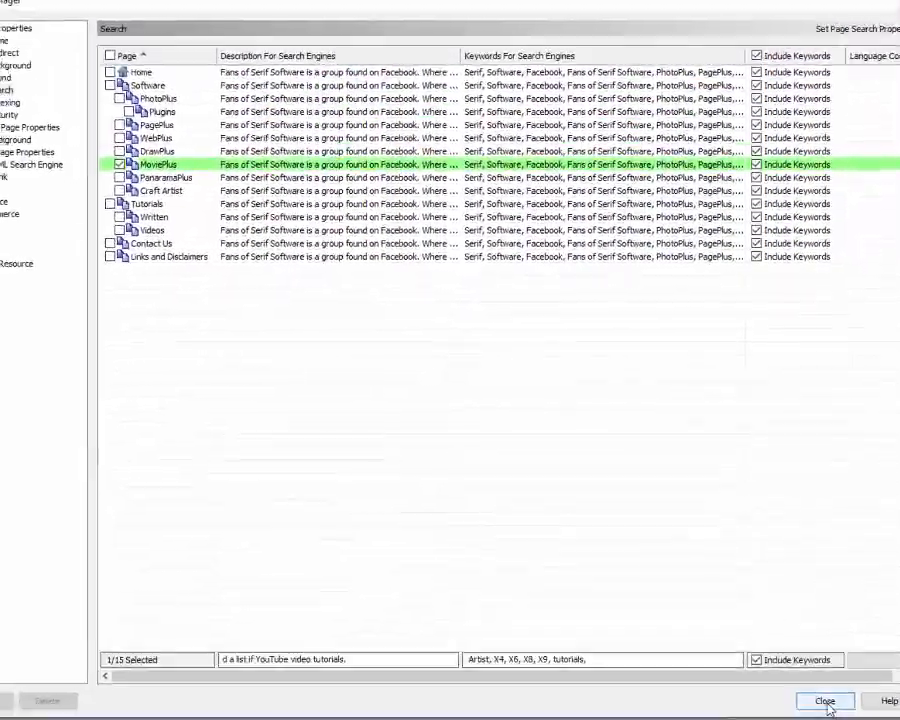
click(830, 718)
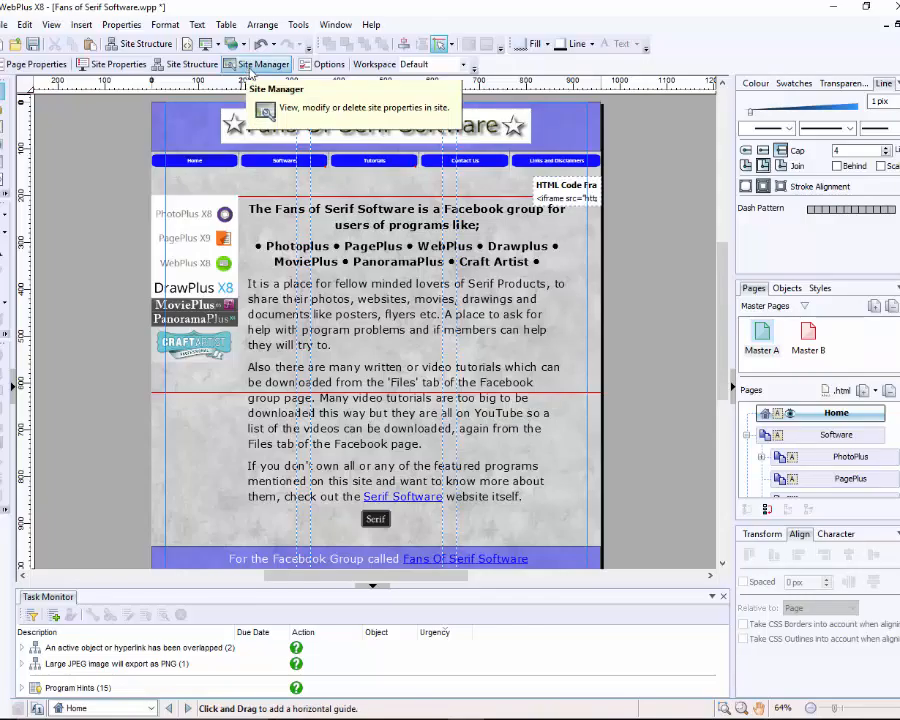
- Review the search engine description and keywords in the PhotoPlus page's own properties, then close them
right_click(837, 467)
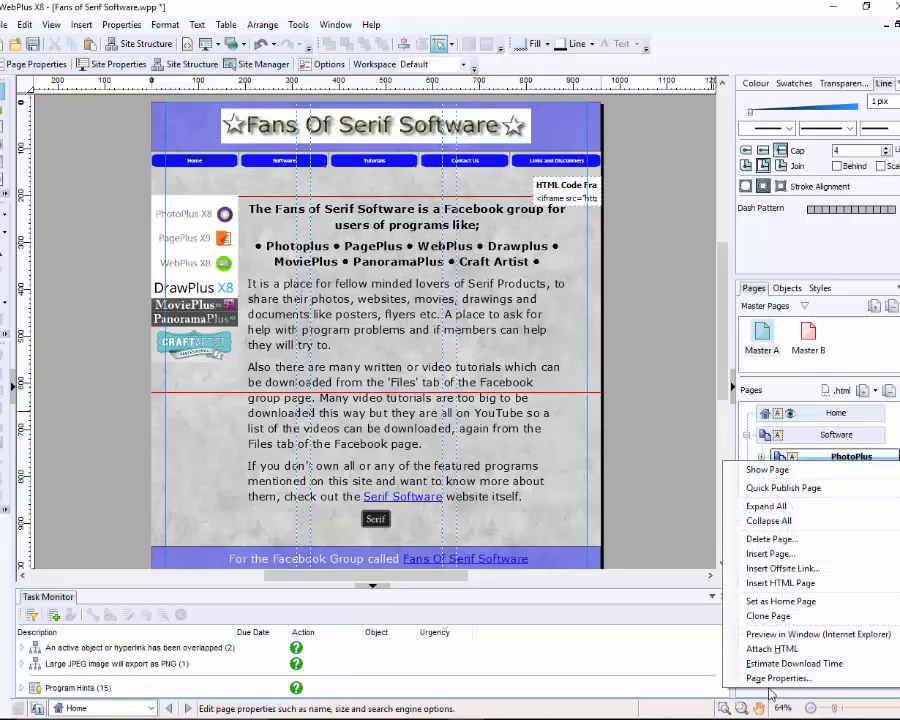
click(775, 679)
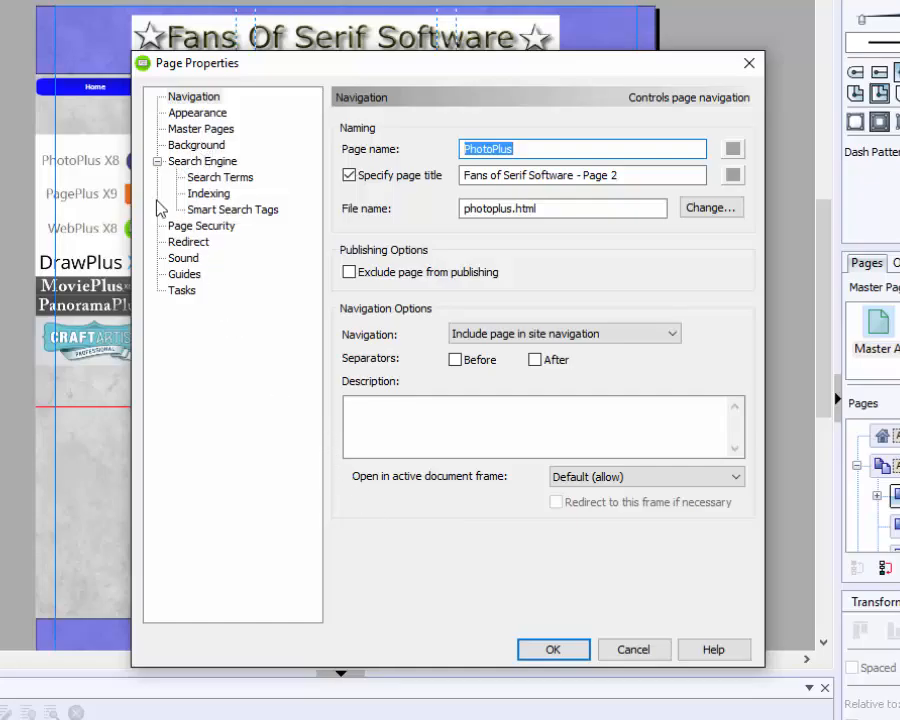
click(220, 180)
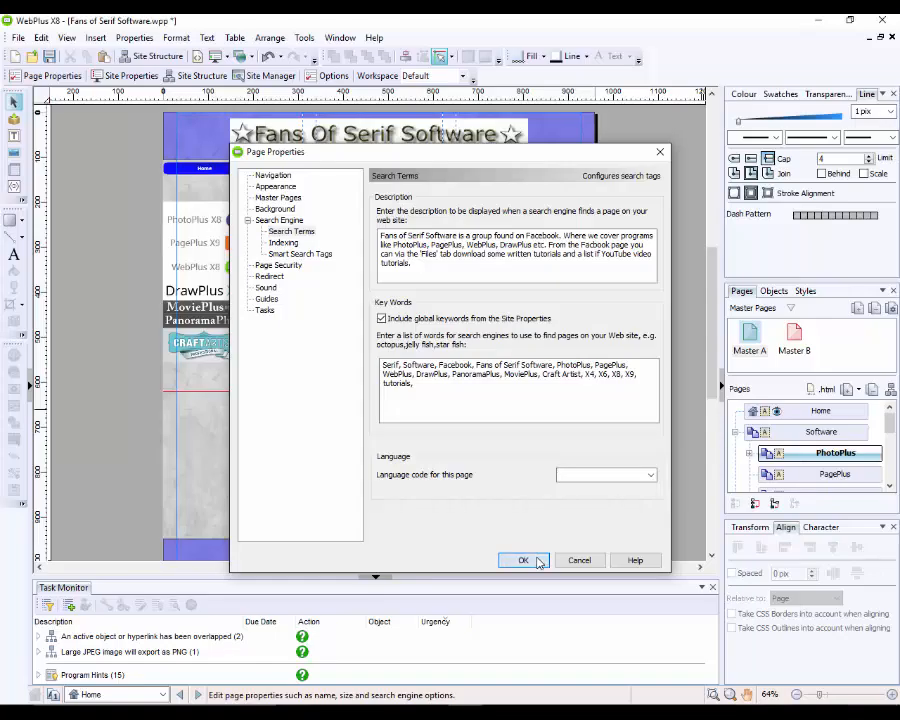
click(523, 560)
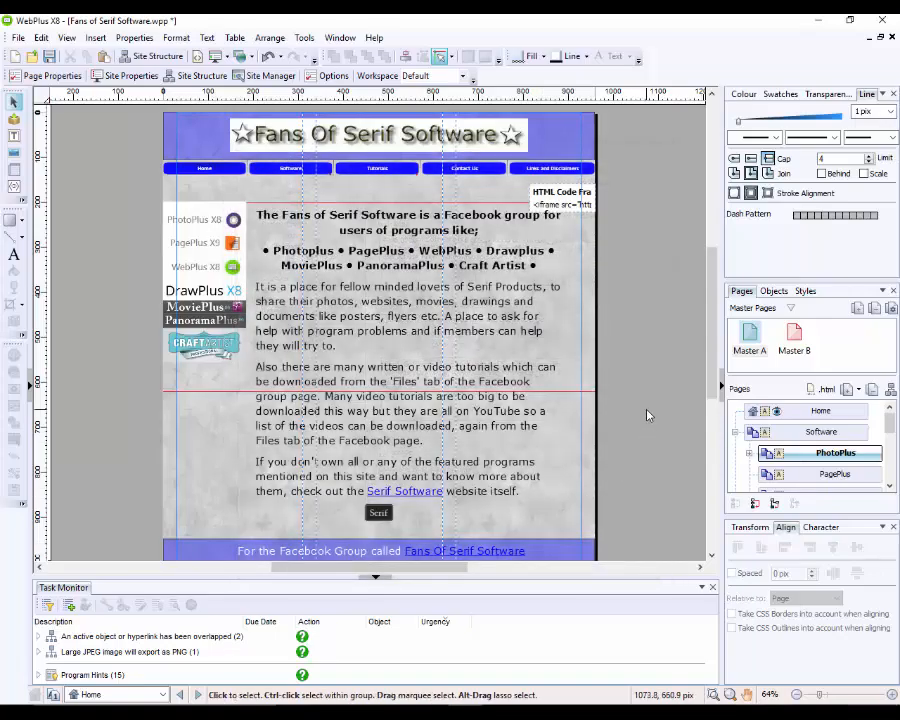